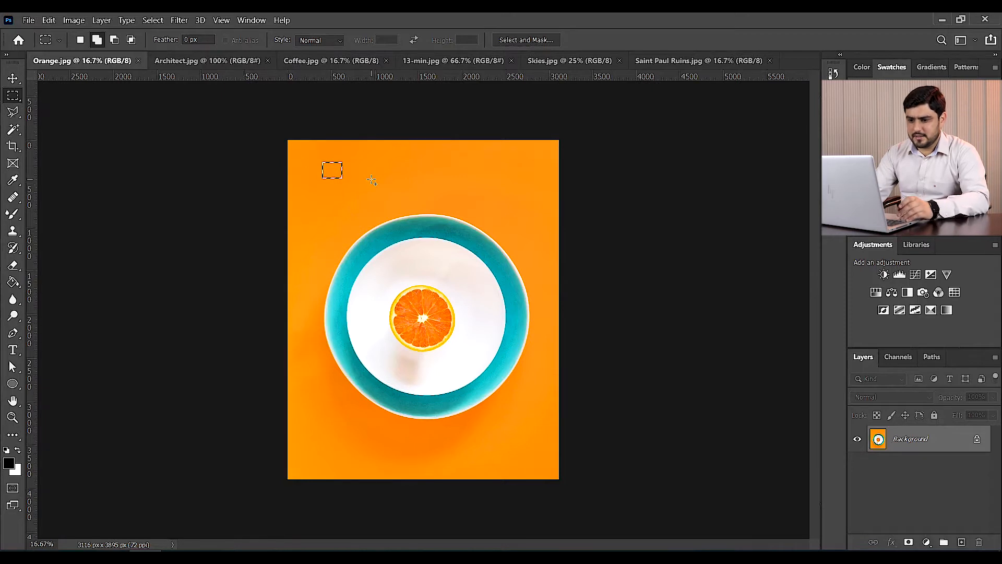
- Expand the small rectangular selection across the adjoining orange background with the Grow command
left_click(153, 20)
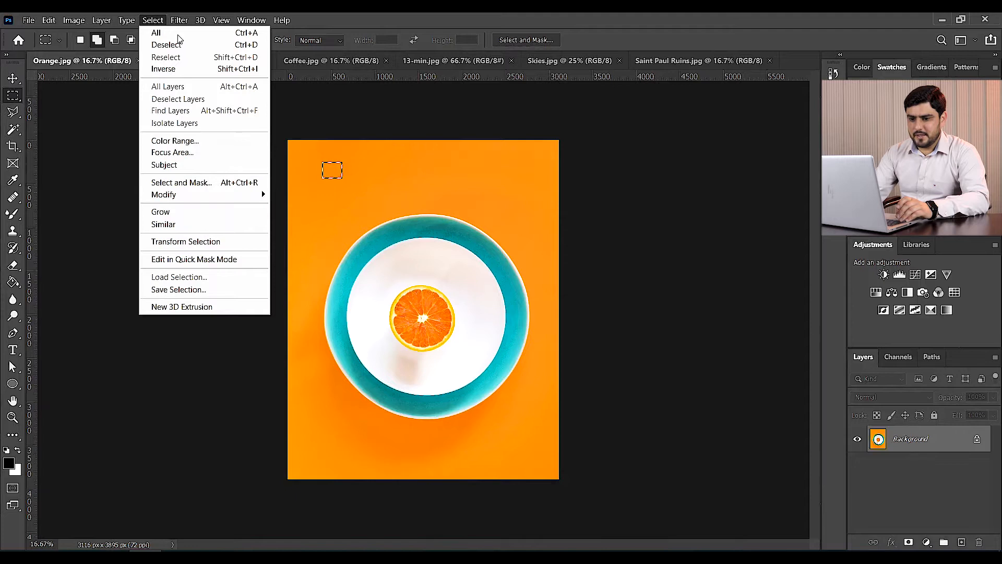
left_click(182, 212)
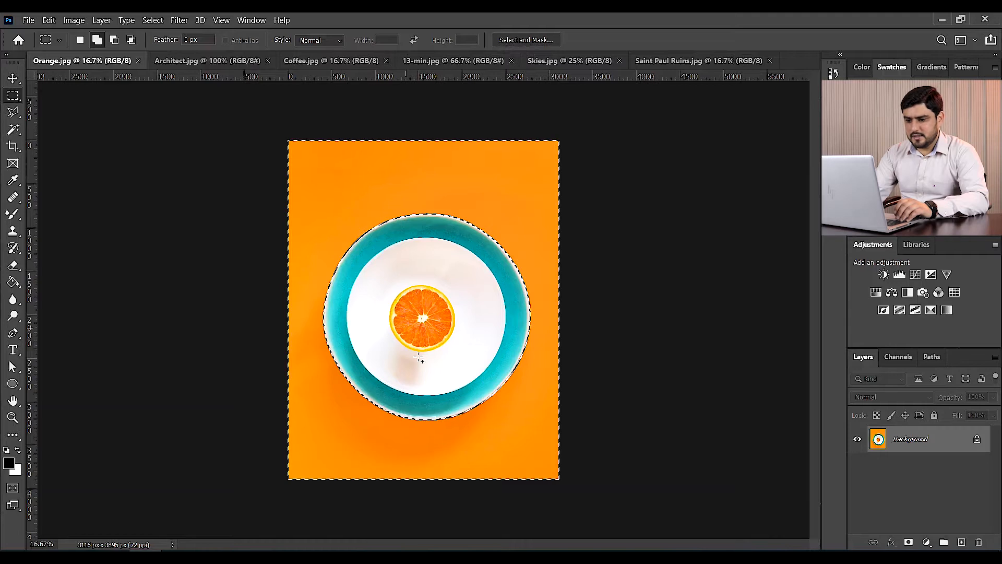
- Replace the selection with a small rectangle on the orange background above the plate and extend it to all similar colours with the Similar command
left_click(363, 140)
left_click_drag(317, 165, 343, 177)
left_click(154, 20)
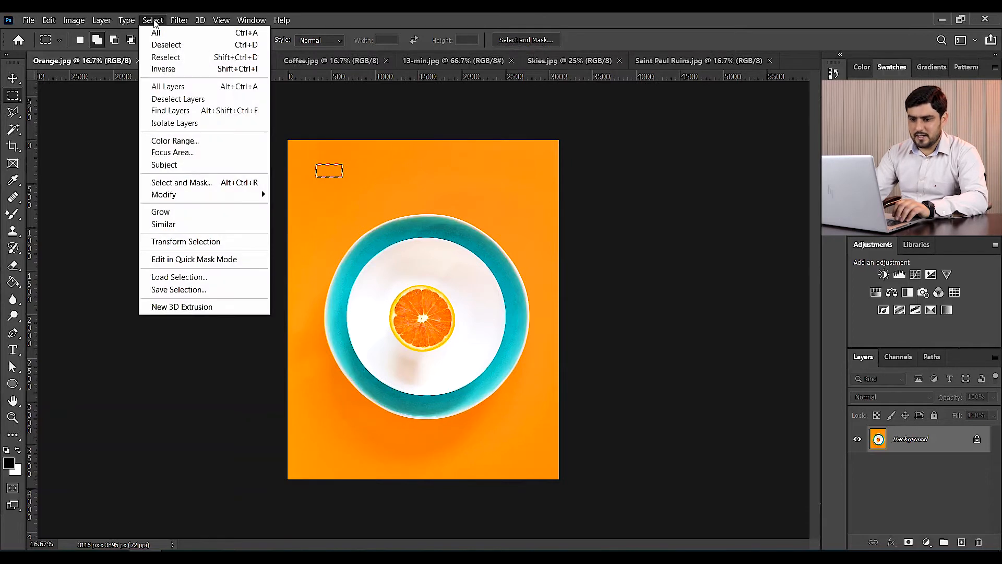
left_click(197, 224)
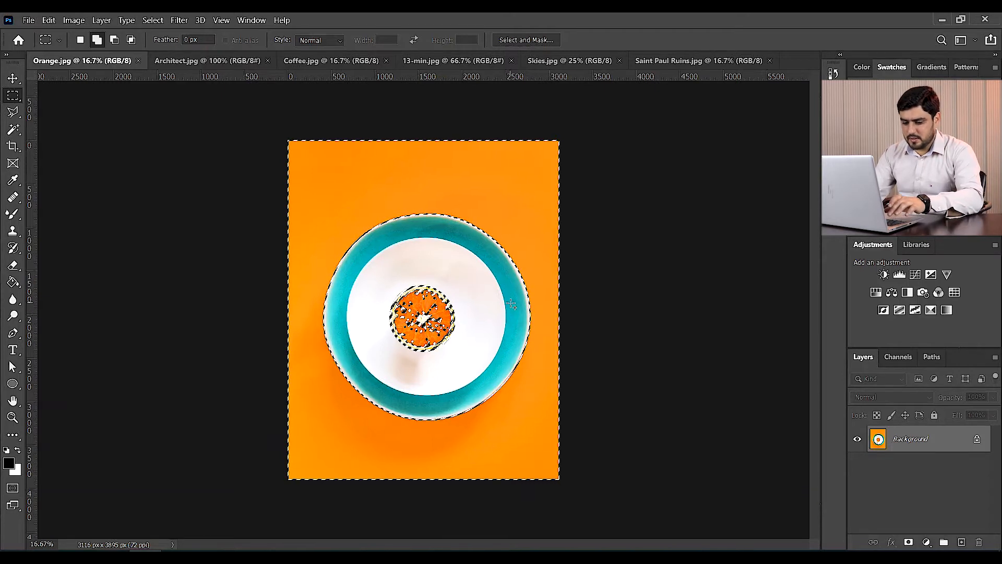
- Check the selected orange areas in Quick Mask mode and return to the normal view
key("q")
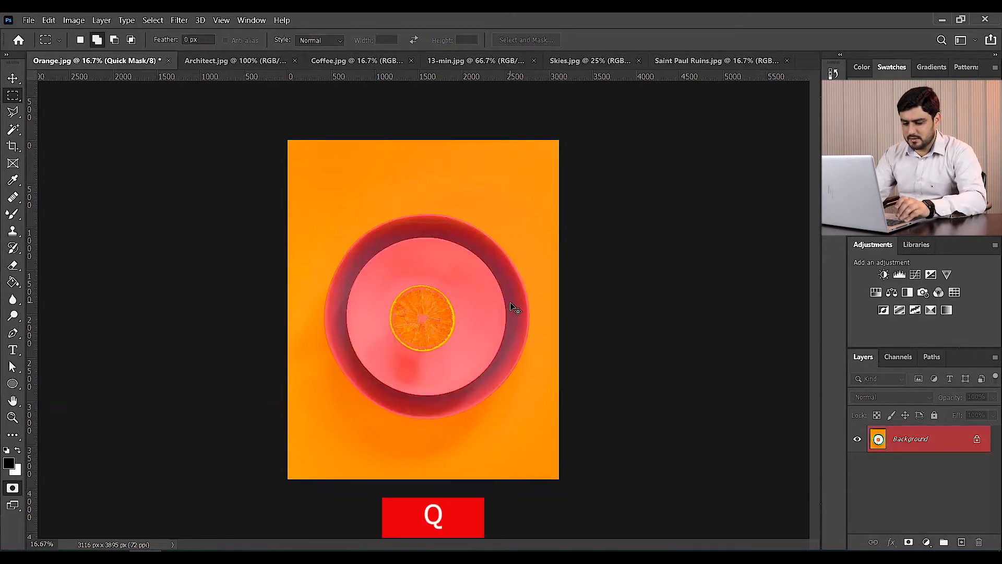
key("q")
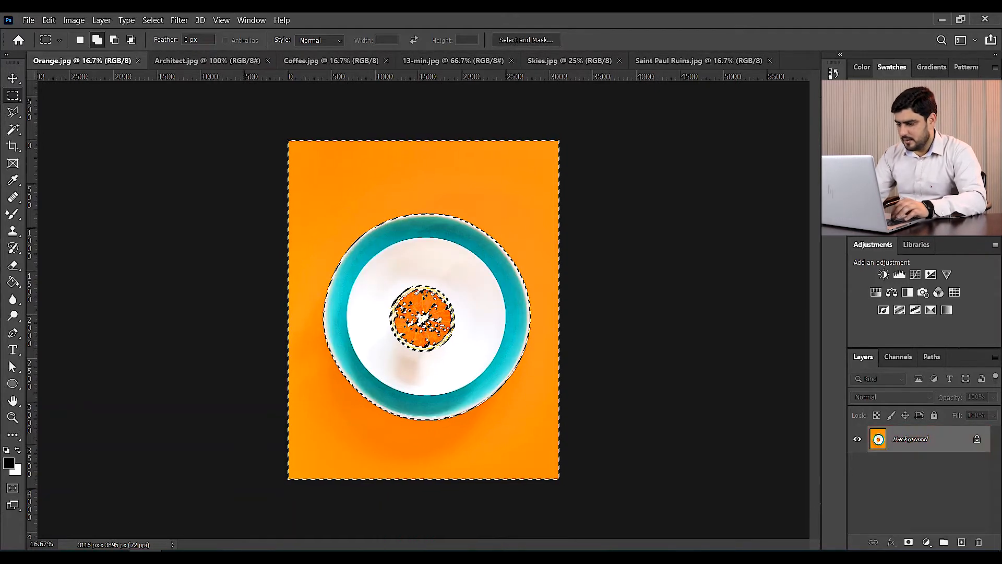
- Add a new layer and fill the selection with the black foreground colour
left_click(961, 542)
key("alt+BackSpace")
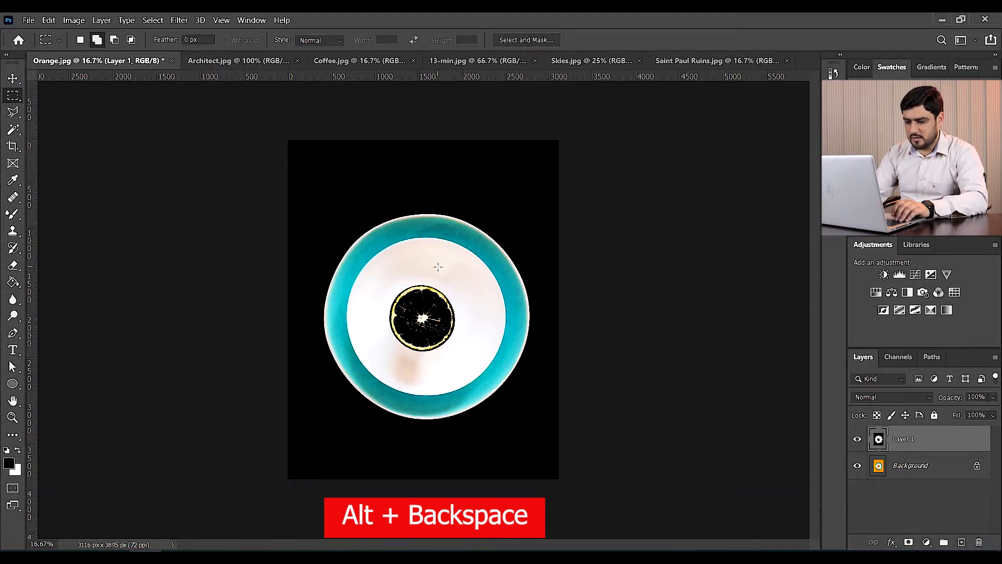
- Undo the black fill and clear the selection
key("ctrl+z")
key("ctrl+z")
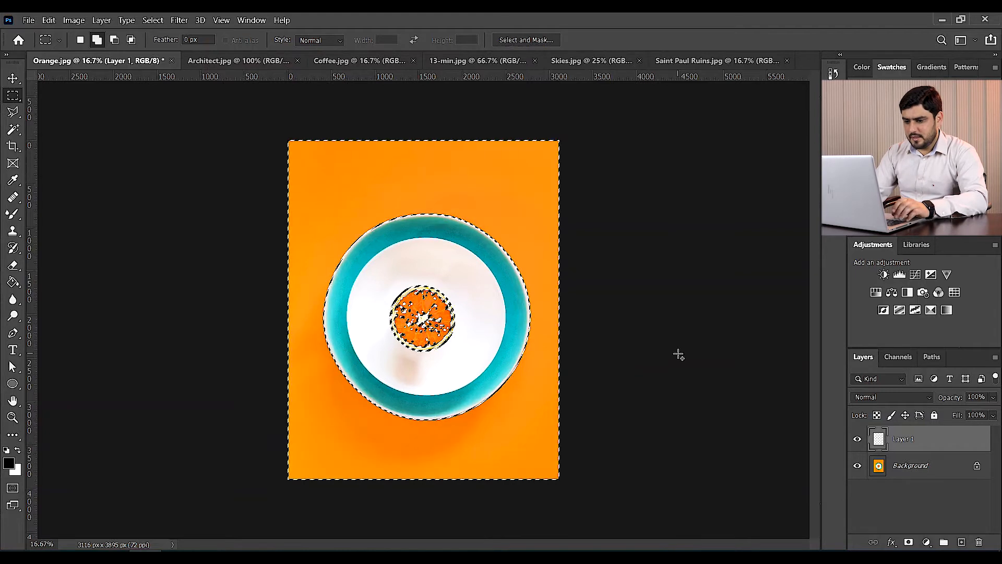
key("ctrl+d")
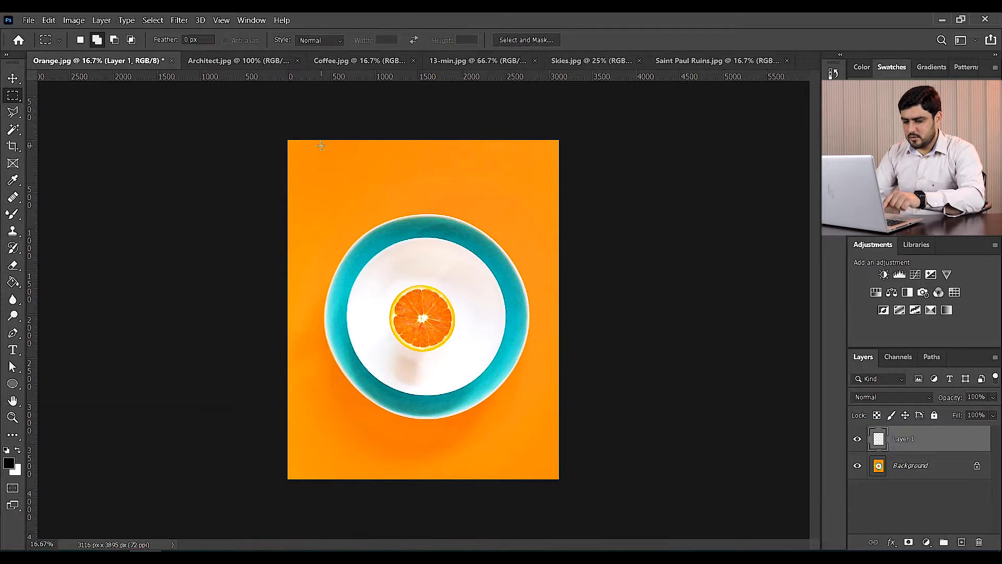
- Set the Pen tool to Path mode and switch to the Coffee.jpg document
key("p")
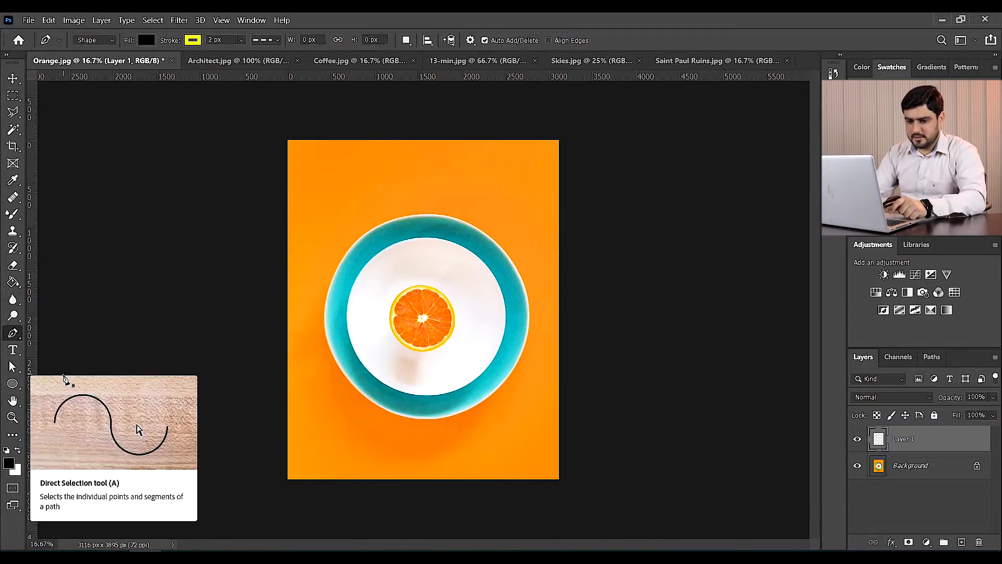
left_click(98, 40)
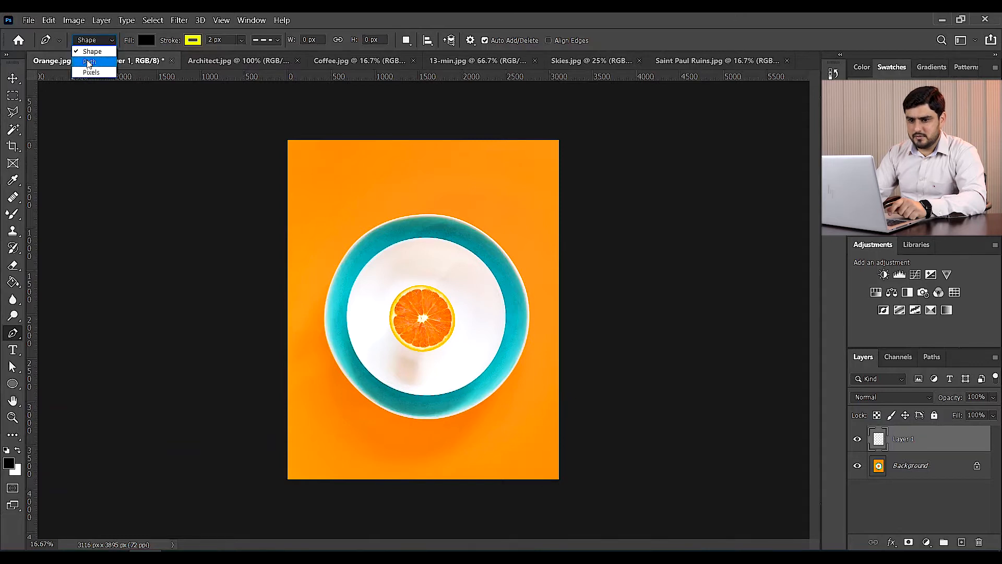
left_click(94, 61)
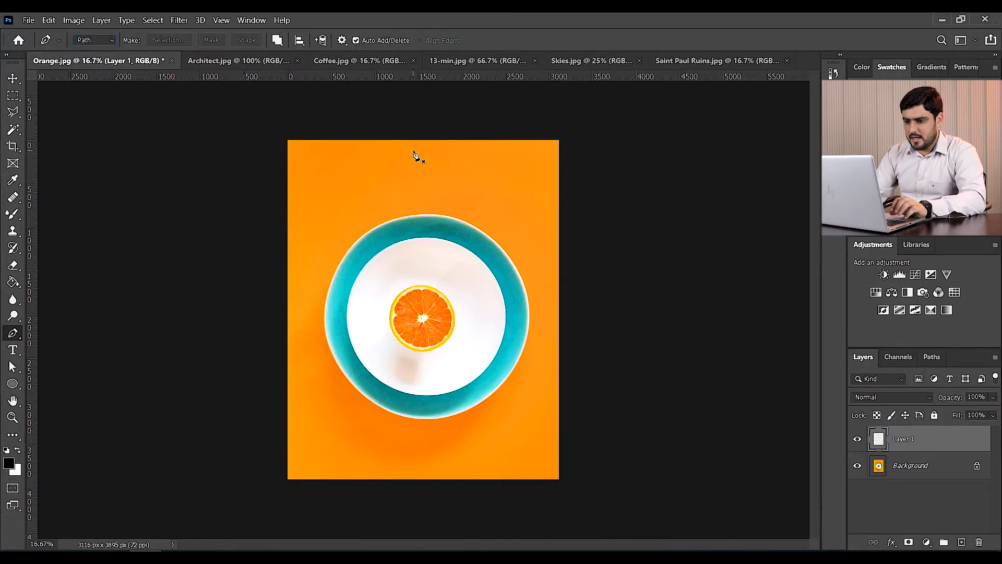
key("ctrl+plus")
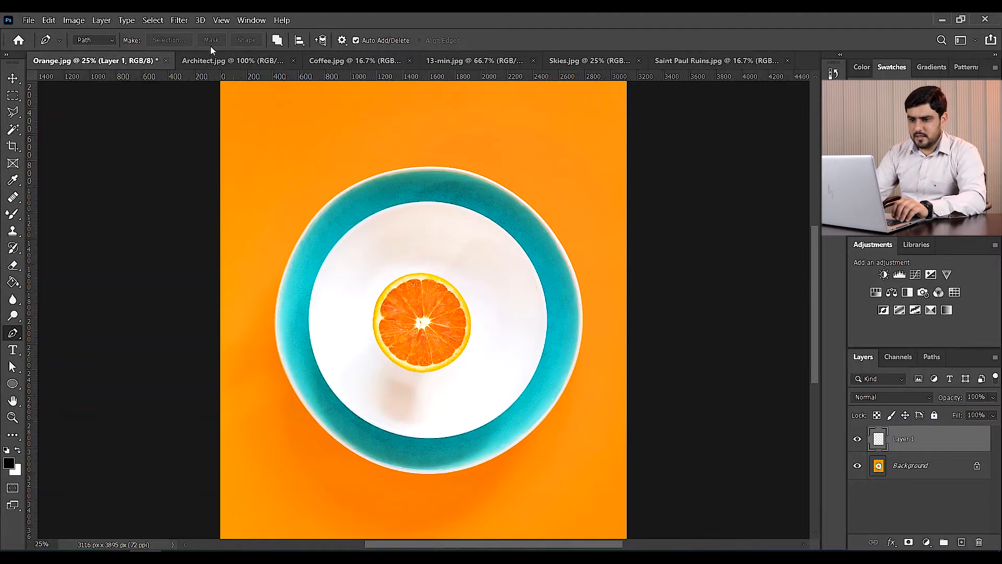
left_click(333, 64)
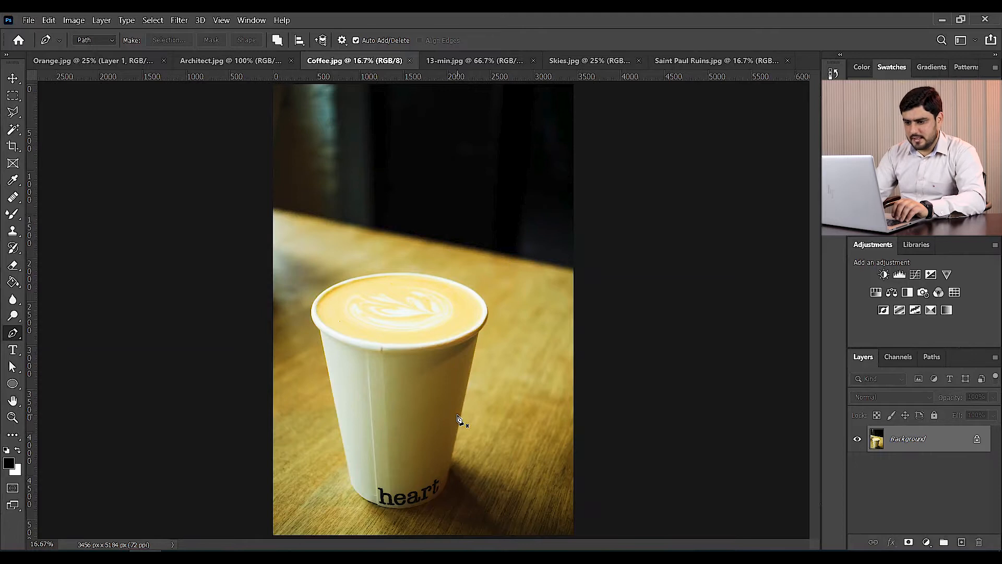
- Start a pen path on the coffee cup where its right side meets the underside of the rim
key("ctrl+plus")
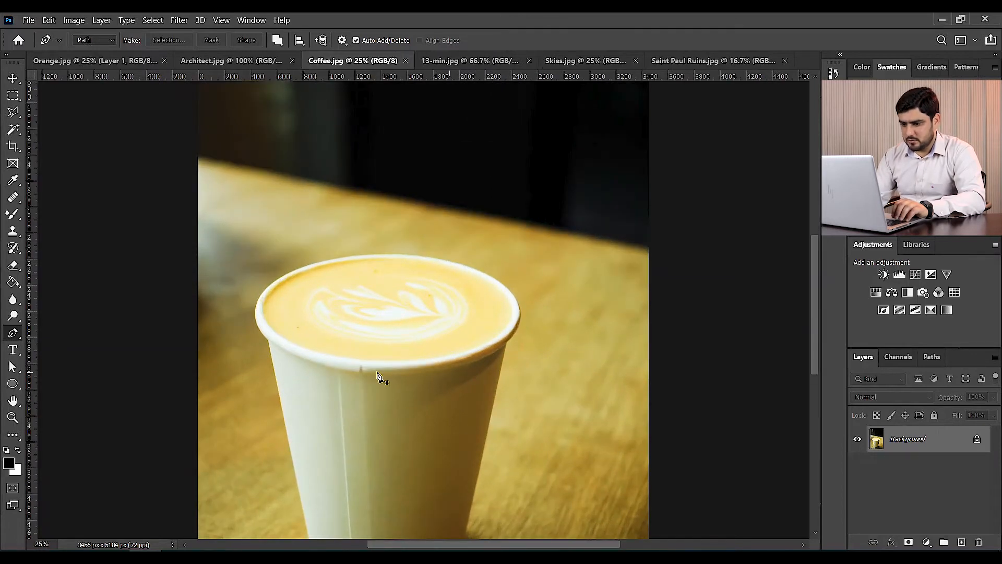
scroll(378, 375, "down", 4)
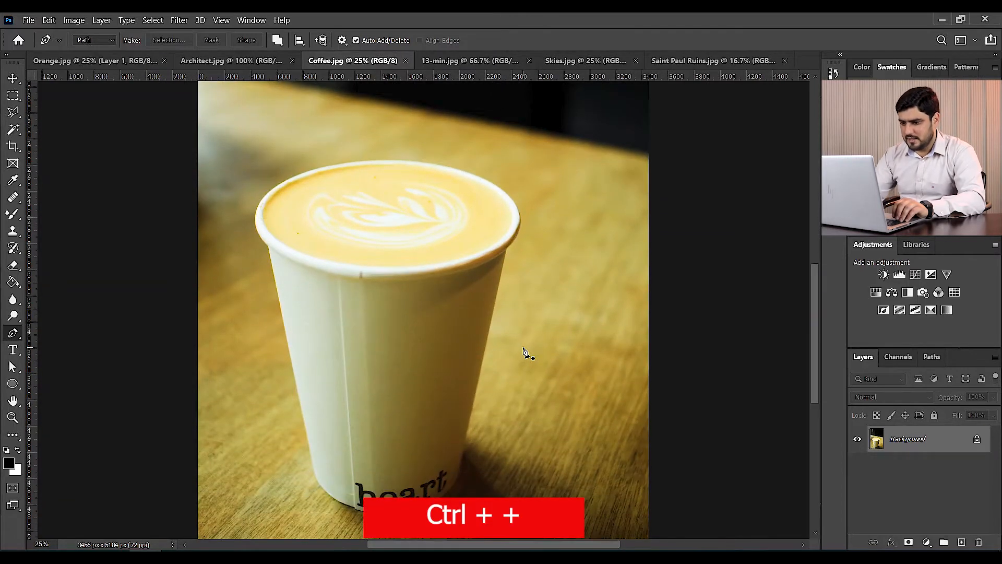
scroll(378, 373, "down", 1)
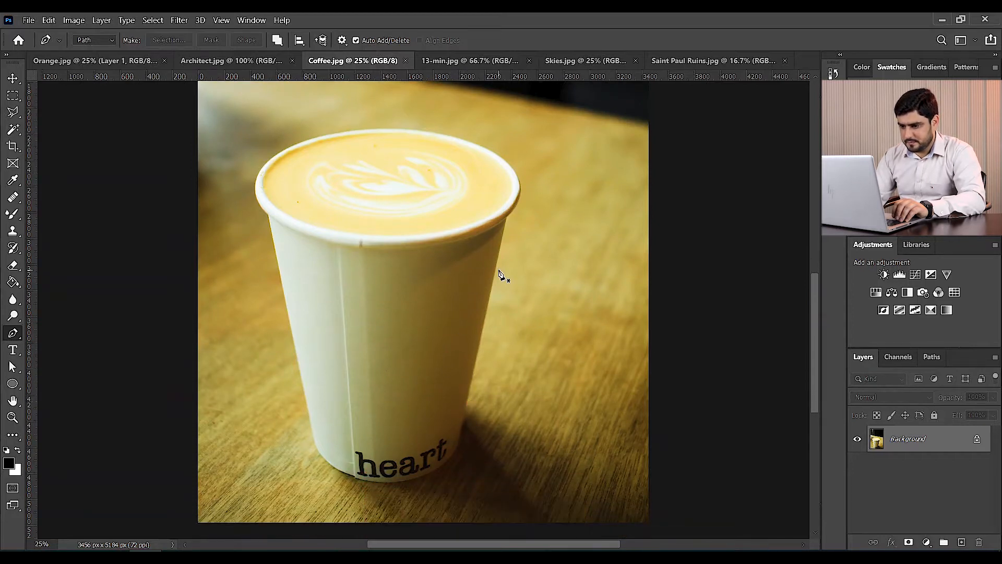
left_click(506, 218)
- Trace the cup's rim with curved segments over the back to the left side's junction, and remove the last anchor's outgoing handle
key("ctrl+plus")
key("ctrl+plus")
left_click_drag(328, 101, 347, 402)
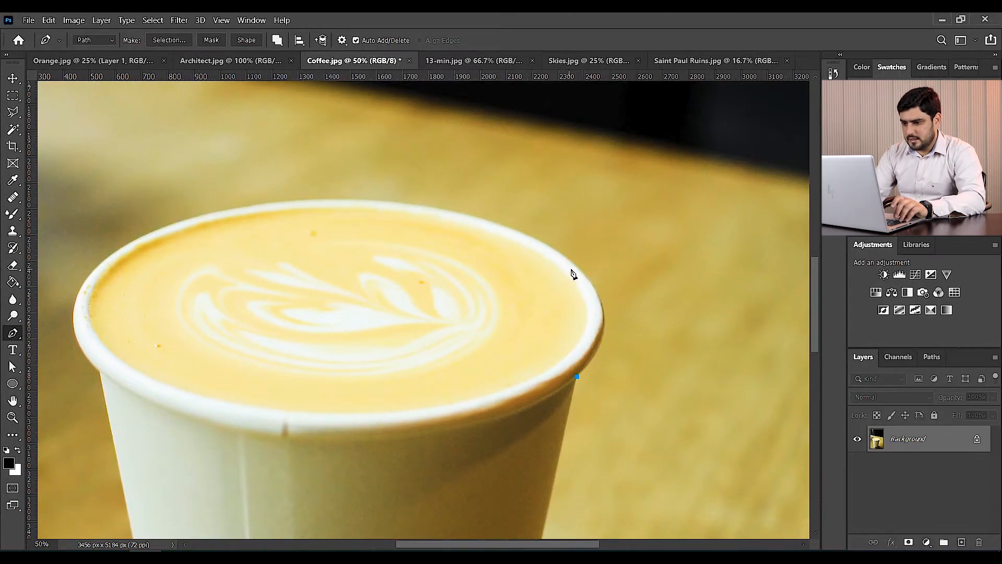
left_click_drag(578, 268, 517, 216)
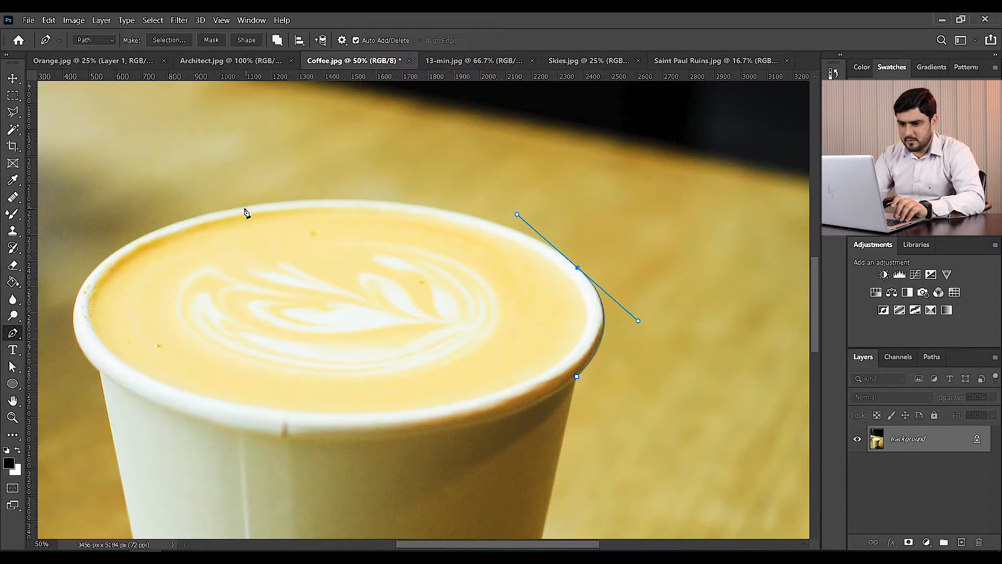
left_click_drag(240, 207, 99, 235)
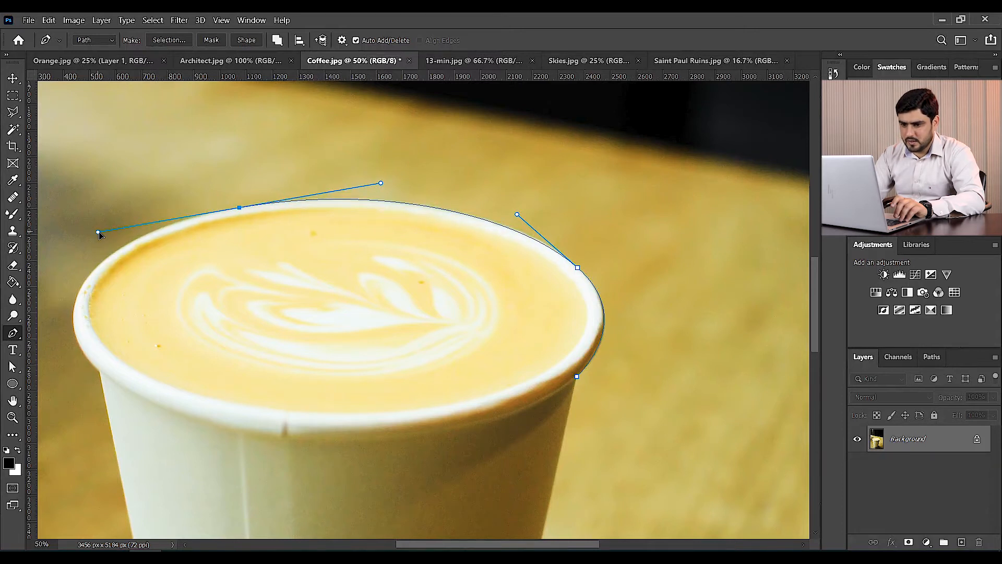
left_click_drag(100, 373, 224, 354)
left_click_drag(293, 308, 494, 171)
left_click(301, 152, "alt")
- Continue the path straight down the cup's left side and curve it along the base to the lower right corner
scroll(370, 282, "down", 5)
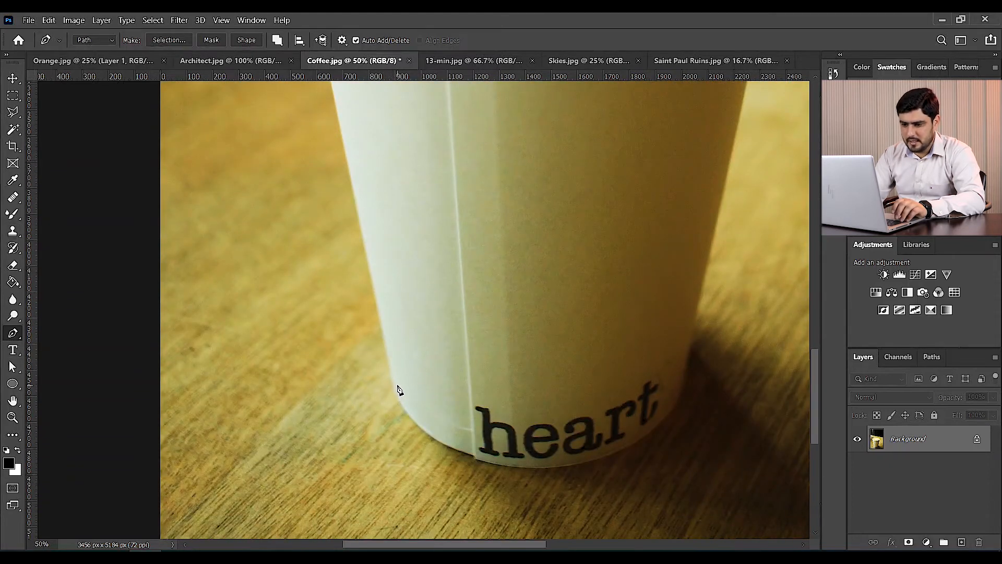
left_click(391, 380)
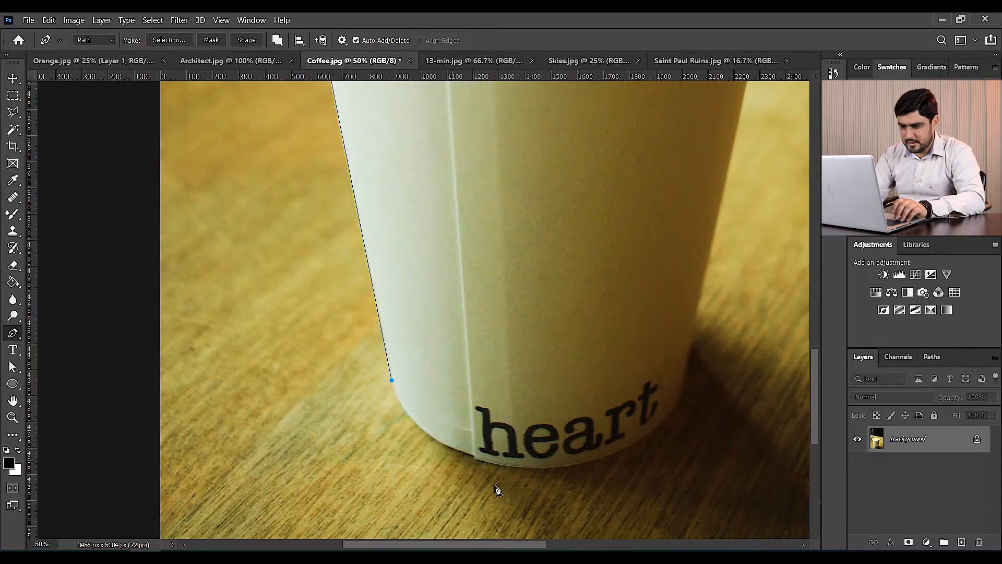
left_click_drag(475, 457, 549, 483)
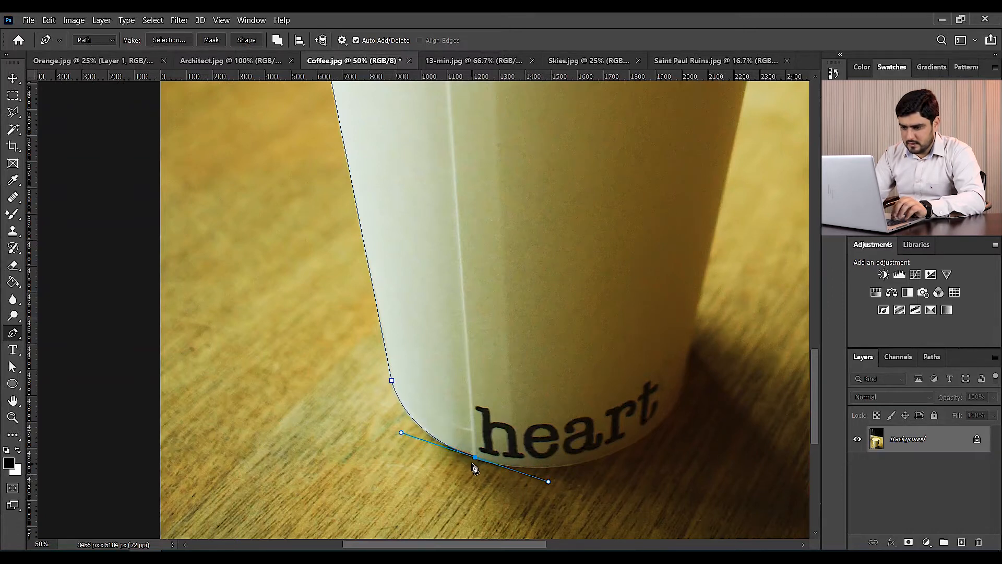
scroll(700, 442, "up", 2)
scroll(548, 381, "down", 5)
scroll(548, 380, "right", 10)
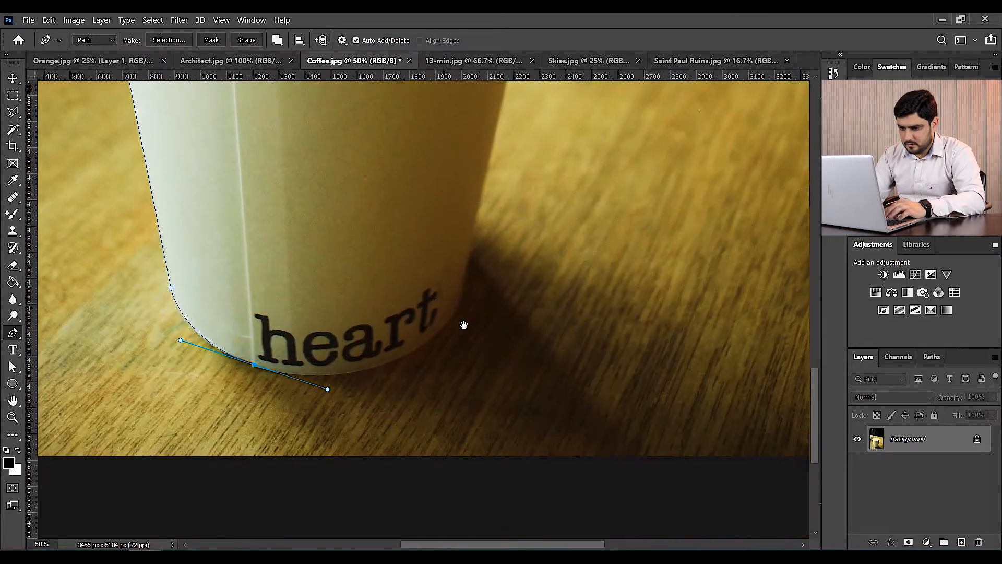
left_click_drag(459, 305, 490, 243)
left_click(460, 305)
- Close the path along the cup's right side and convert it to a new anti-aliased selection with a 0-pixel feather radius
scroll(472, 305, "up", 10)
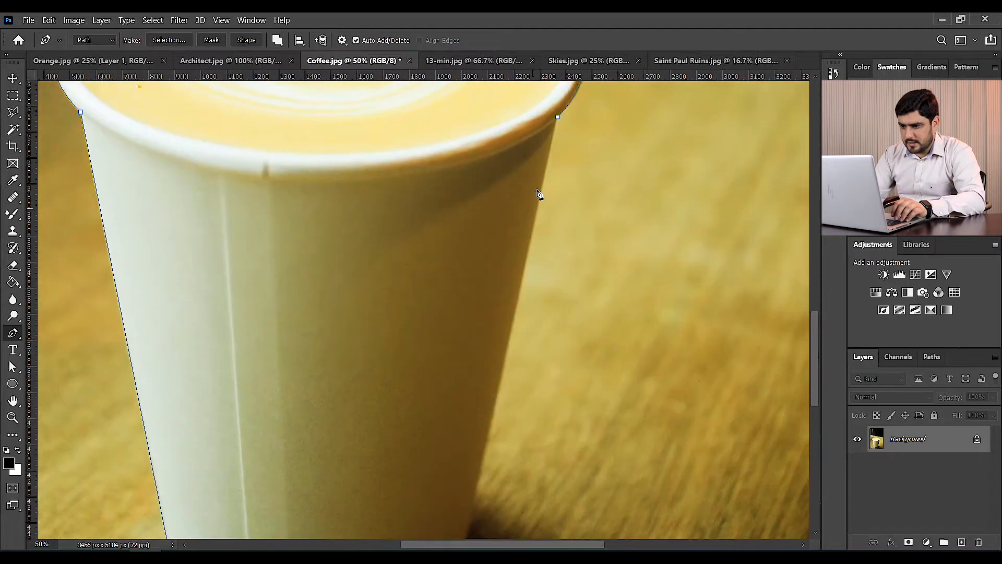
left_click(558, 117)
scroll(596, 462, "down", 10)
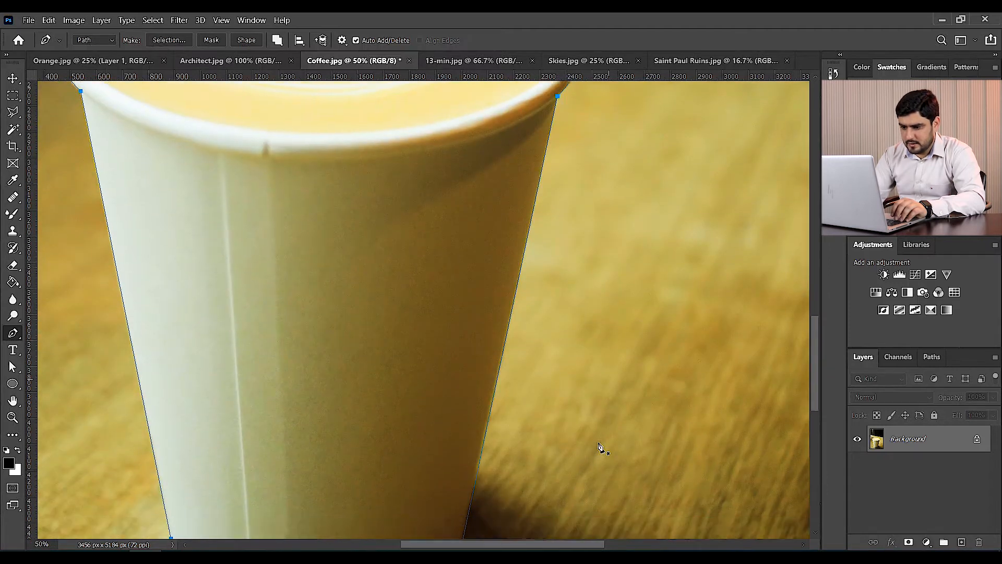
key("ctrl+minus")
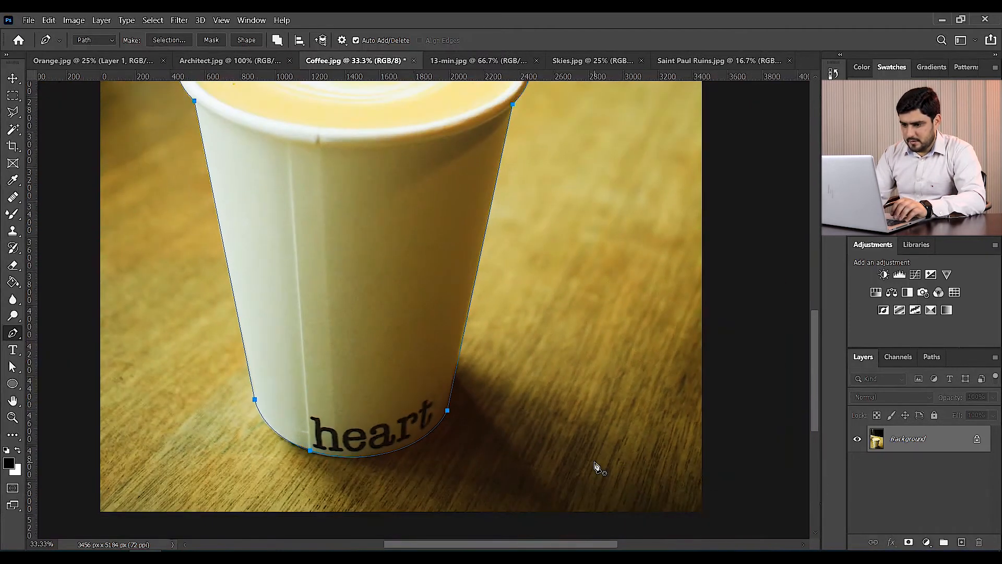
scroll(523, 325, "up", 3)
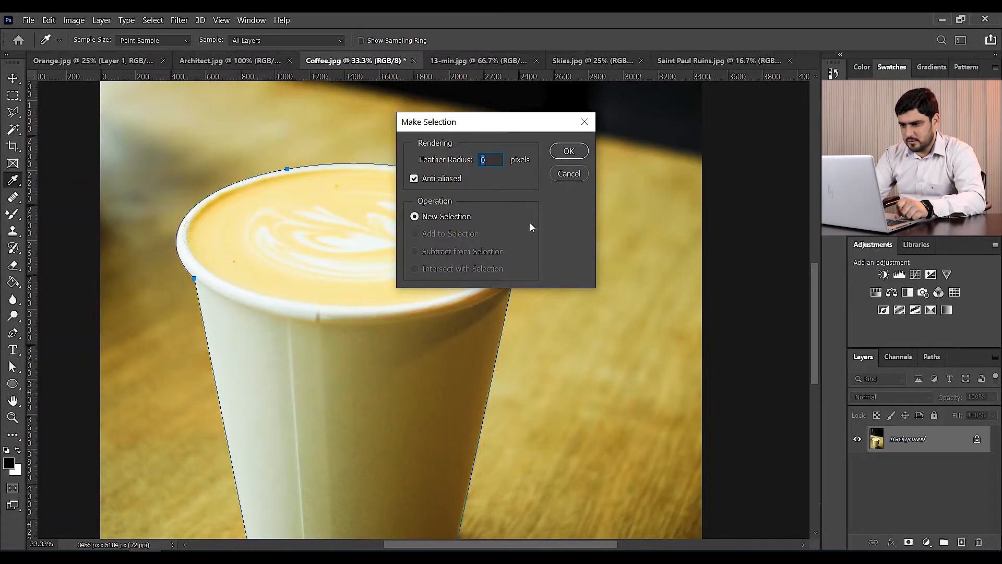
left_click(569, 151)
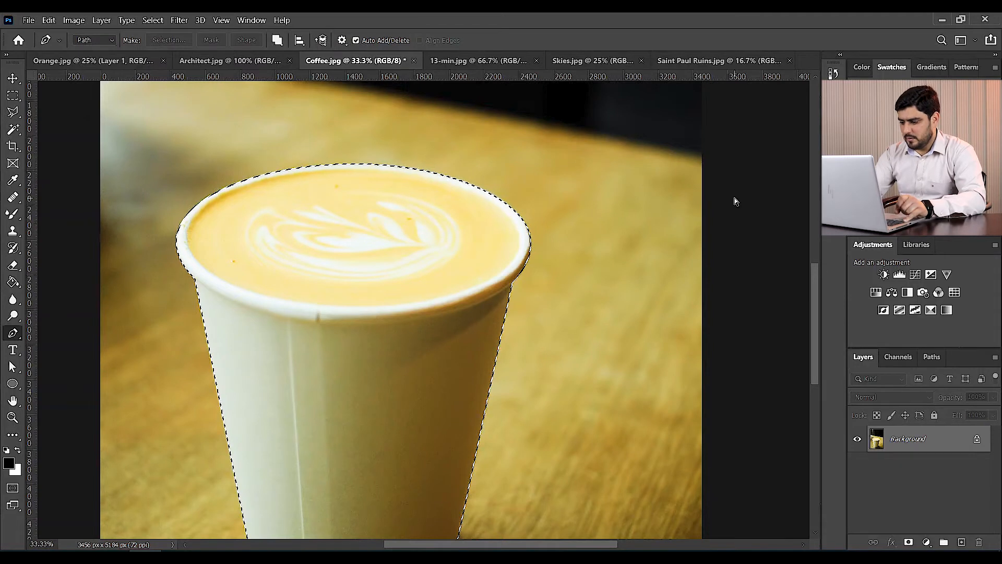
- Inspect the selection outline around the whole cup, from the rim down to the base
key("ctrl+minus")
key("ctrl+minus")
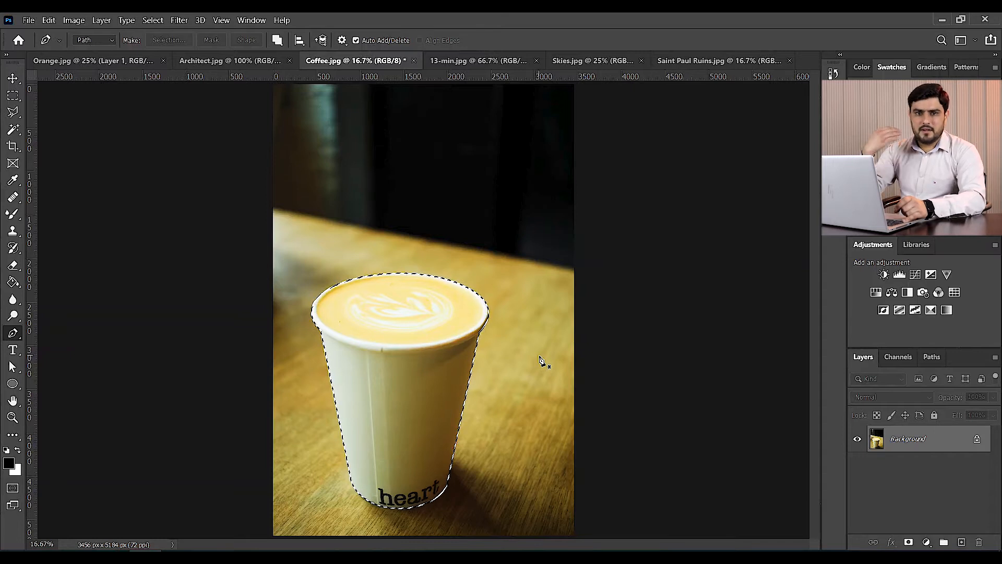
key("ctrl+plus")
key("ctrl+plus")
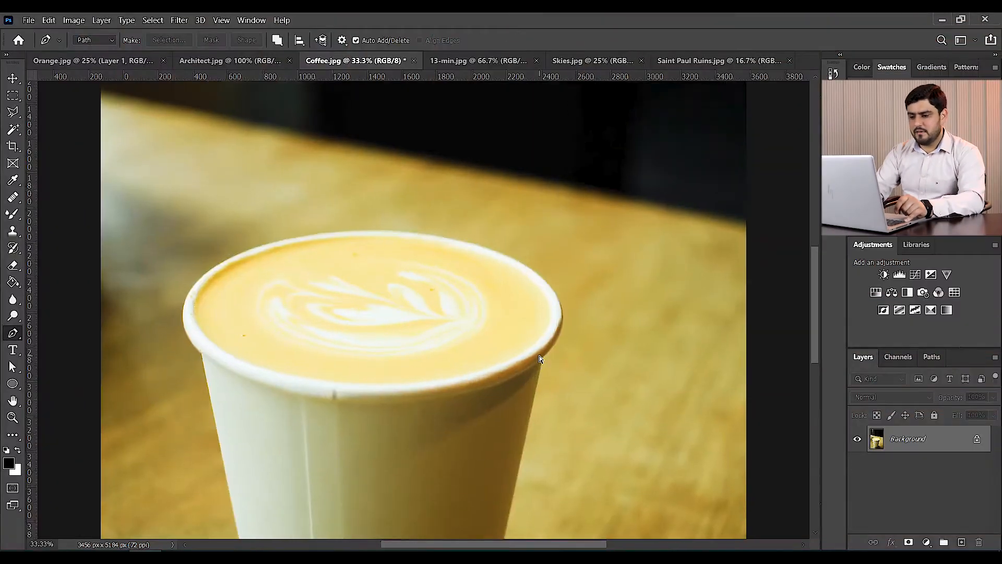
key("ctrl+plus")
left_click_drag(382, 325, 526, 183)
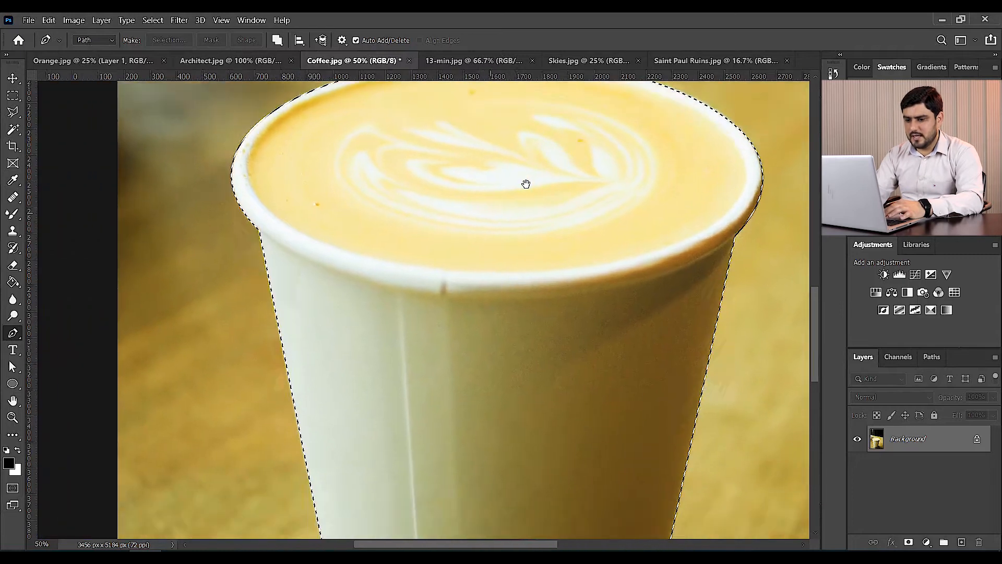
scroll(504, 316, "down", 5)
scroll(503, 319, "down", 2)
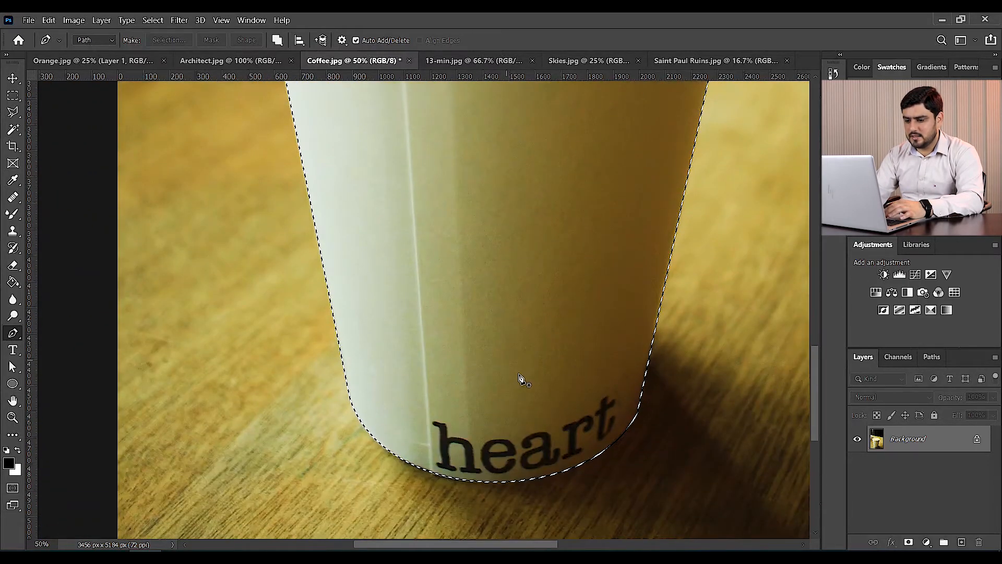
scroll(565, 321, "up", 2)
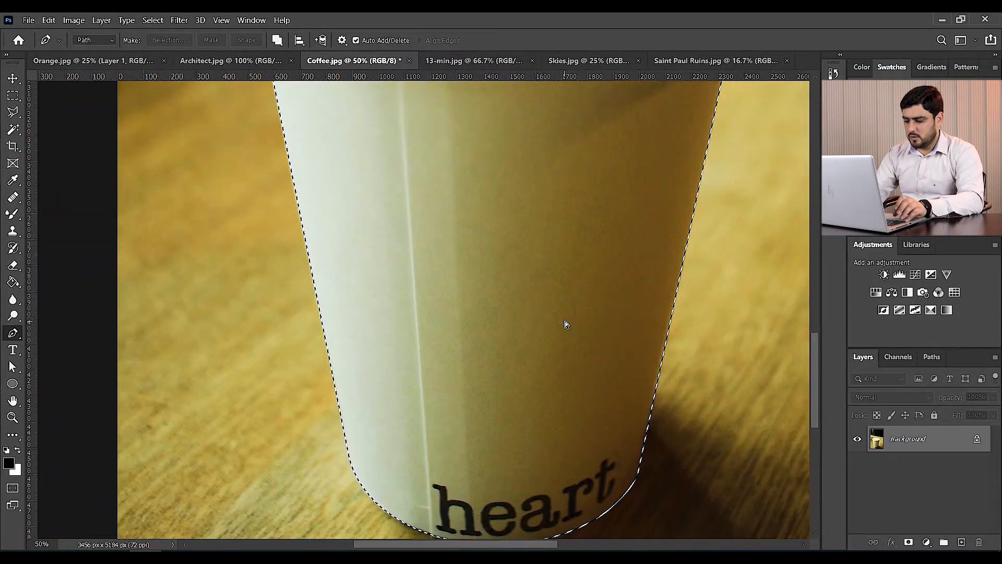
key("ctrl+minus")
key("ctrl+minus")
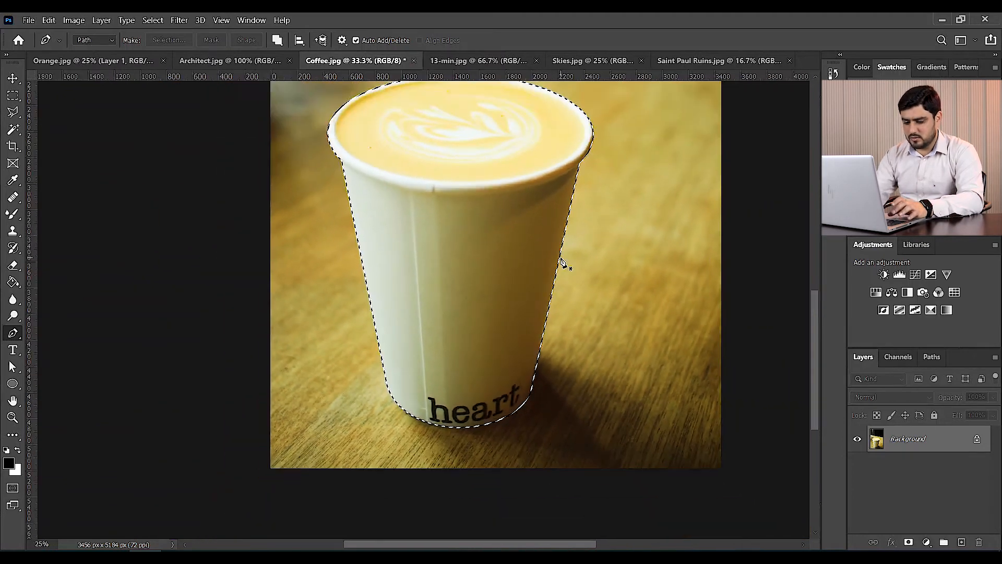
- Check the coffee cup selection from rim to base in Quick Mask mode and return to the normal selection view
key("q")
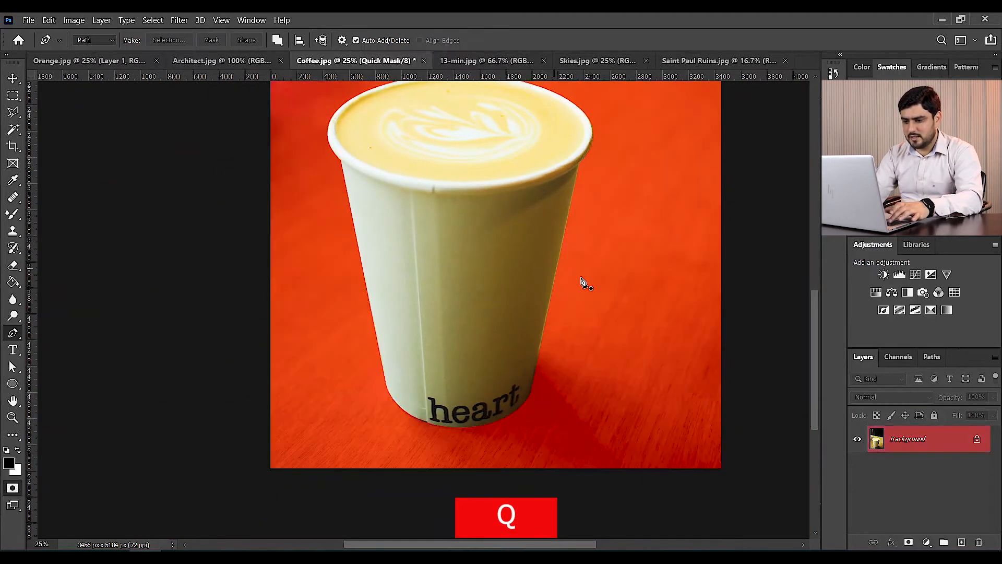
scroll(600, 293, "up", 1)
scroll(677, 314, "up", 2)
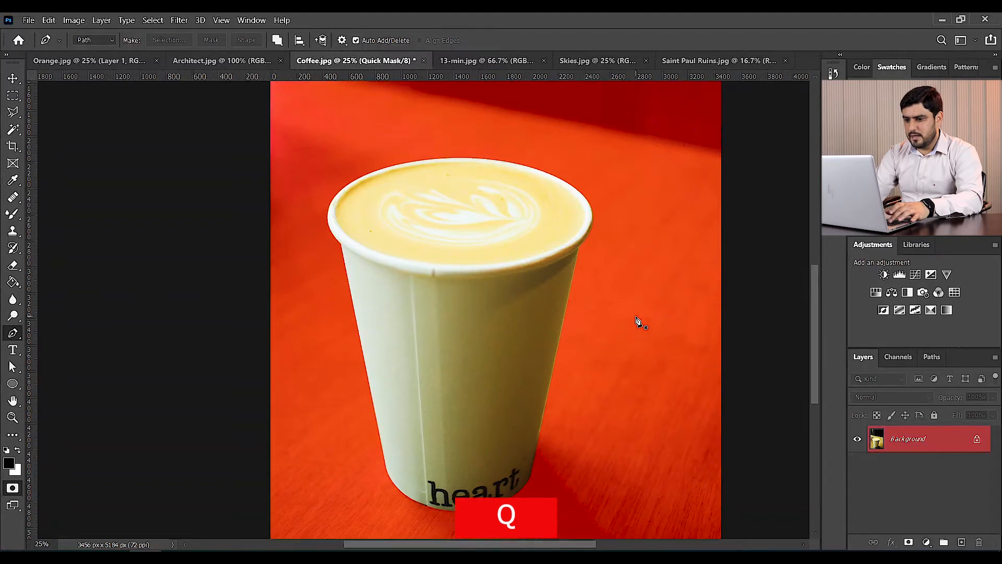
scroll(555, 269, "down", 2)
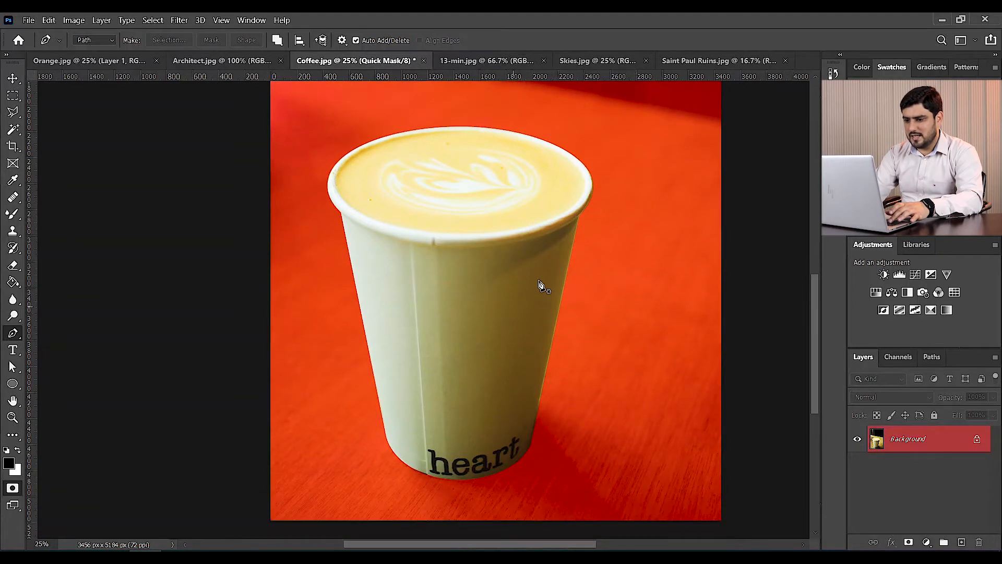
scroll(642, 342, "up", 2)
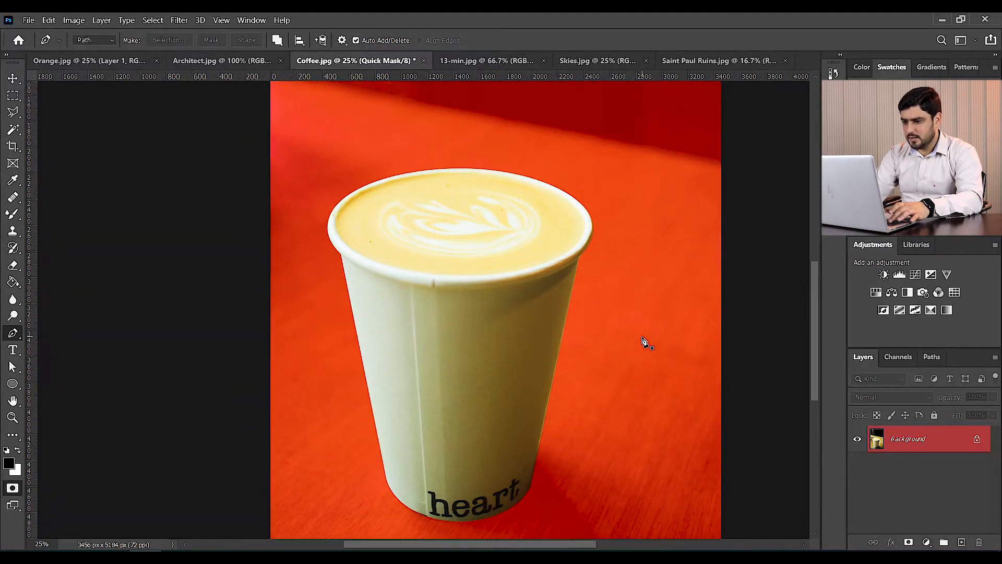
scroll(644, 216, "up", 2)
scroll(390, 369, "down", 5)
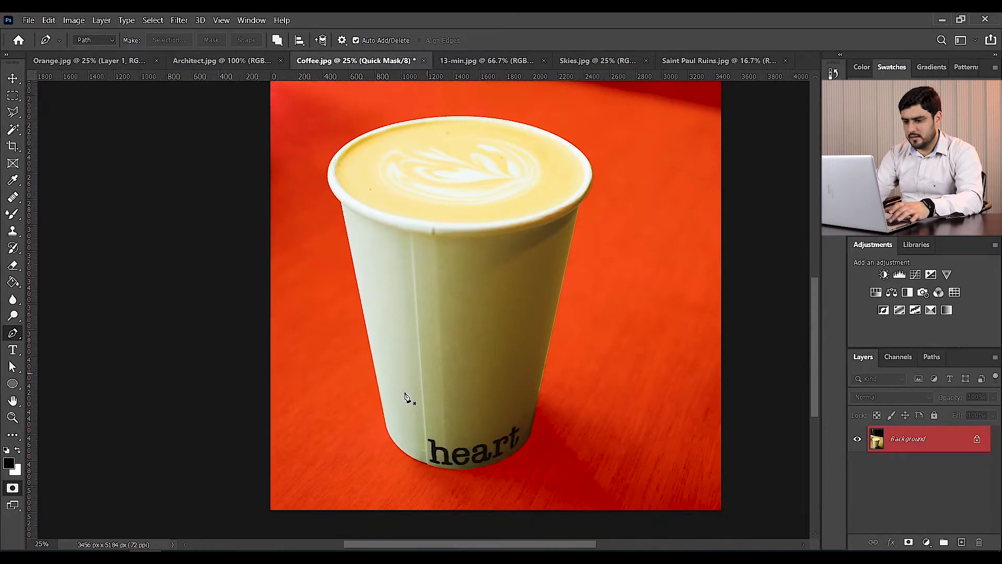
scroll(616, 407, "up", 3)
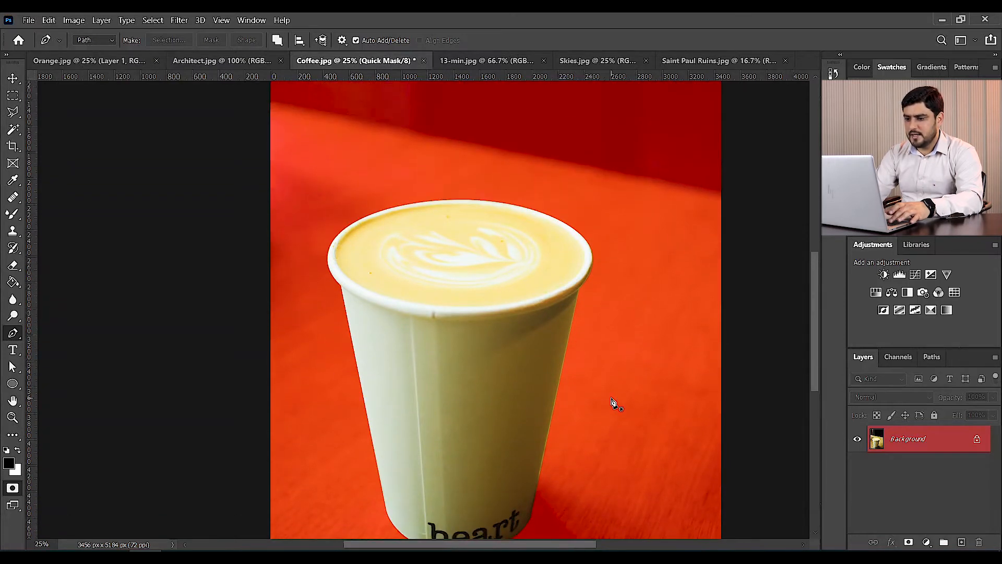
scroll(613, 403, "down", 2)
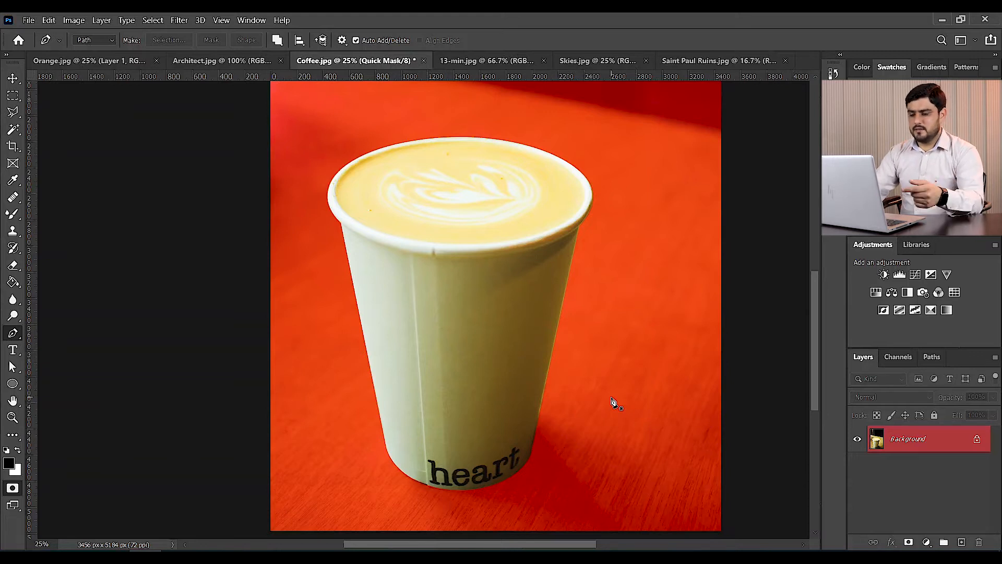
scroll(657, 372, "up", 2)
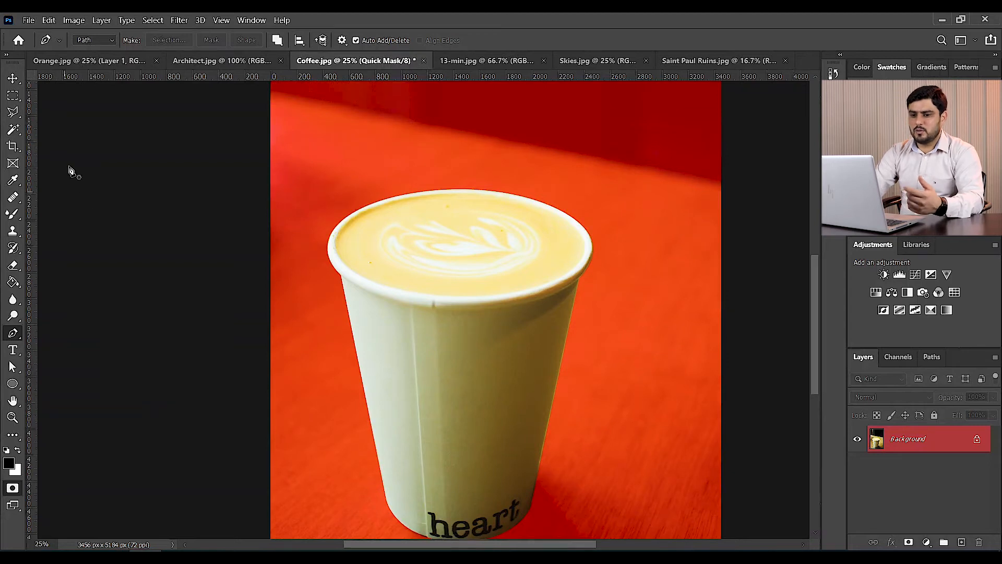
left_click(153, 19)
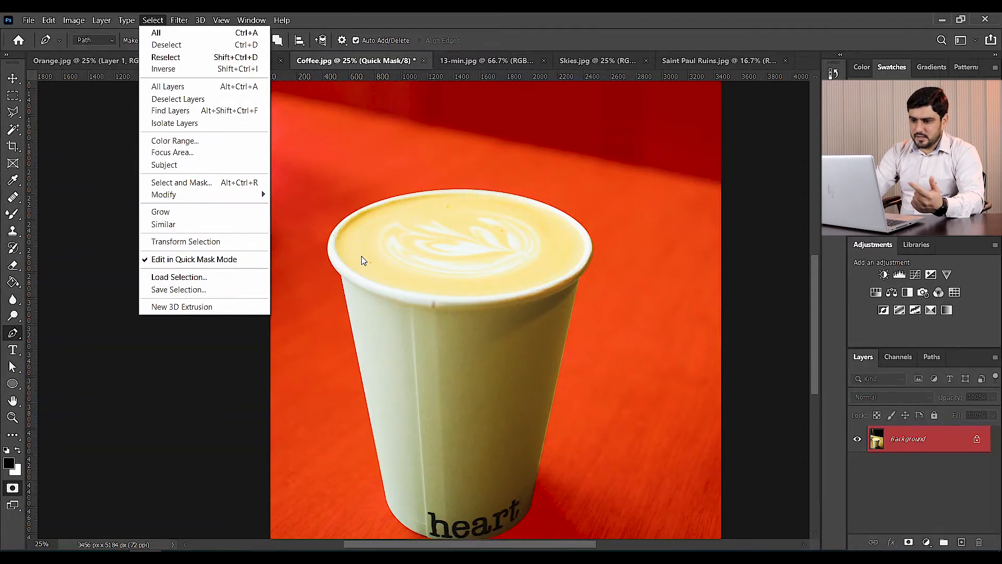
left_click(669, 40)
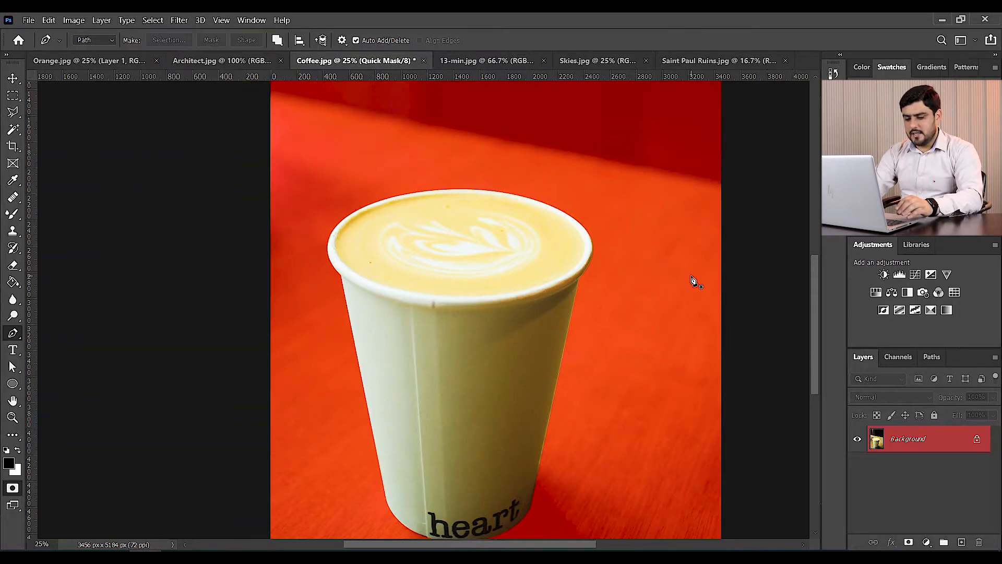
key("q")
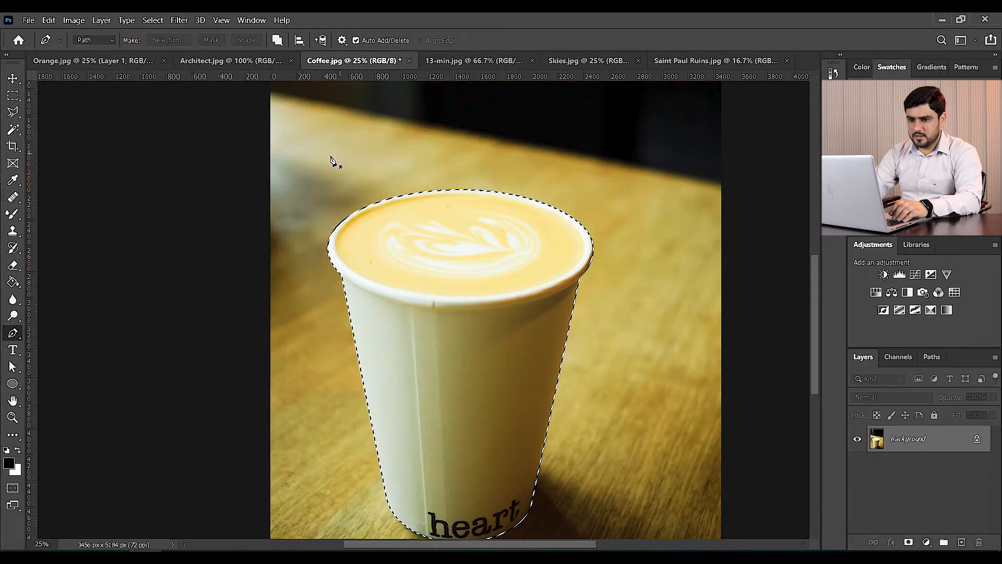
- Select the entire canvas and check that the selection runs along the image edges
left_click(153, 20)
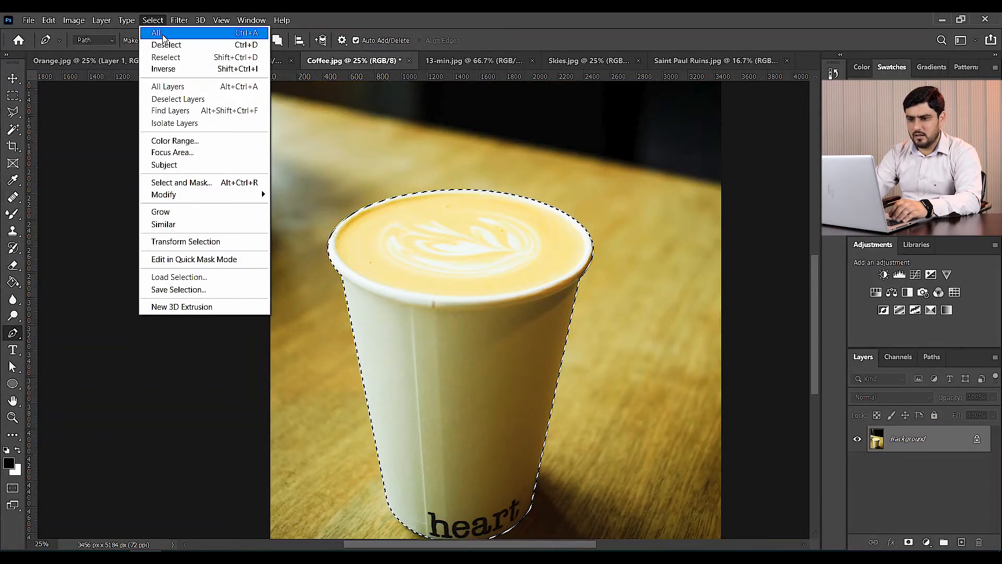
left_click(164, 33)
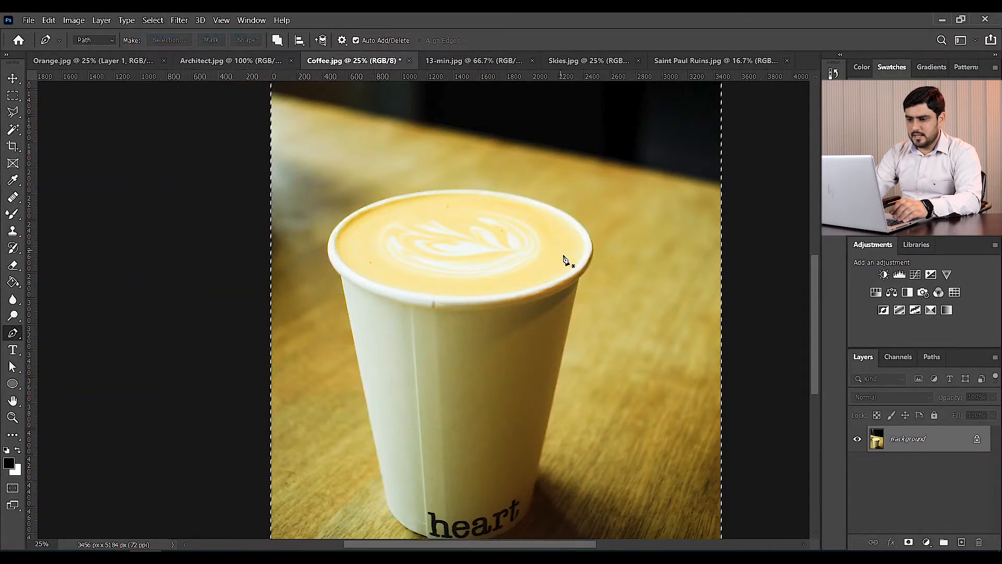
scroll(666, 291, "up", 5)
scroll(505, 357, "down", 3)
scroll(506, 357, "down", 4)
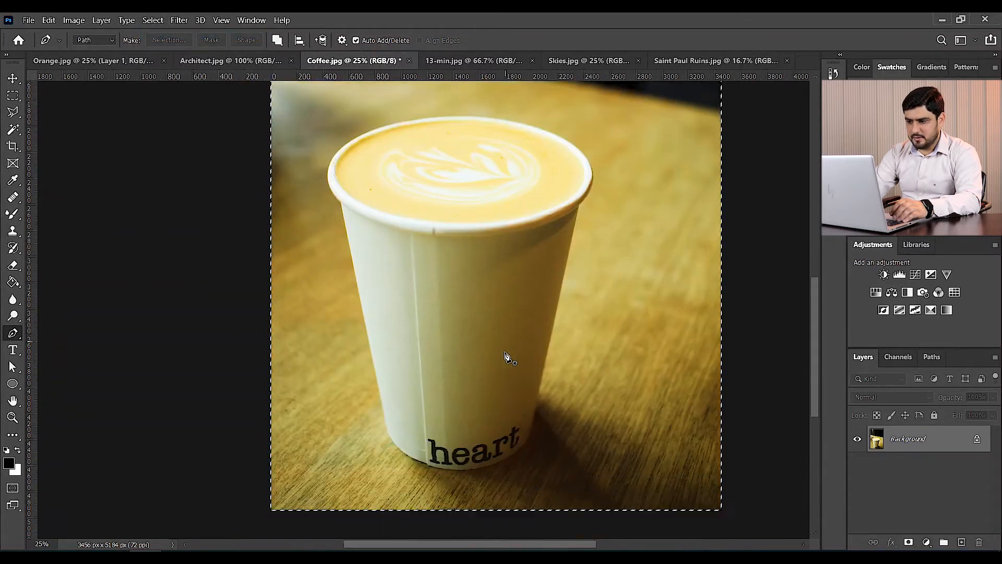
left_click(153, 21)
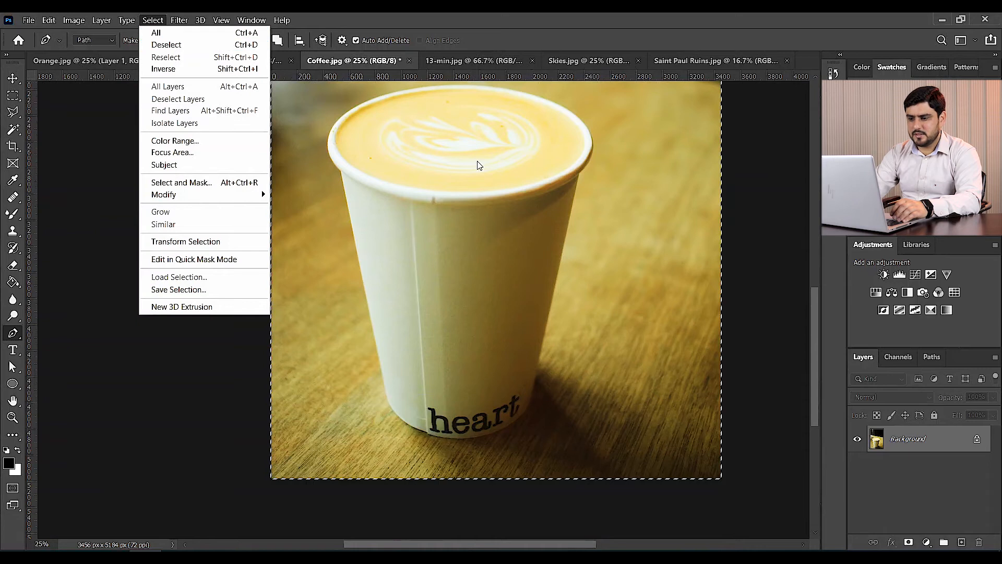
left_click(655, 25)
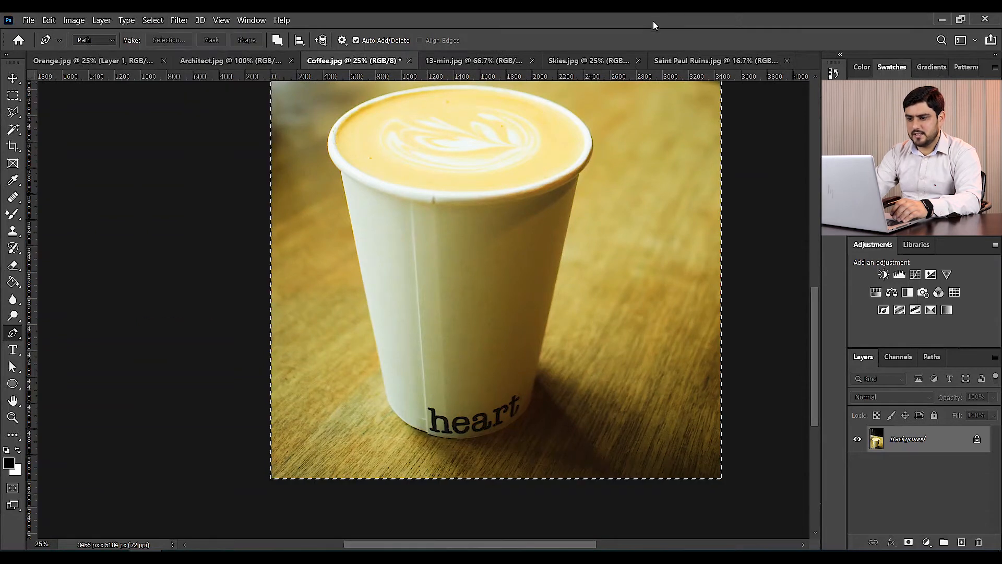
left_click(153, 20)
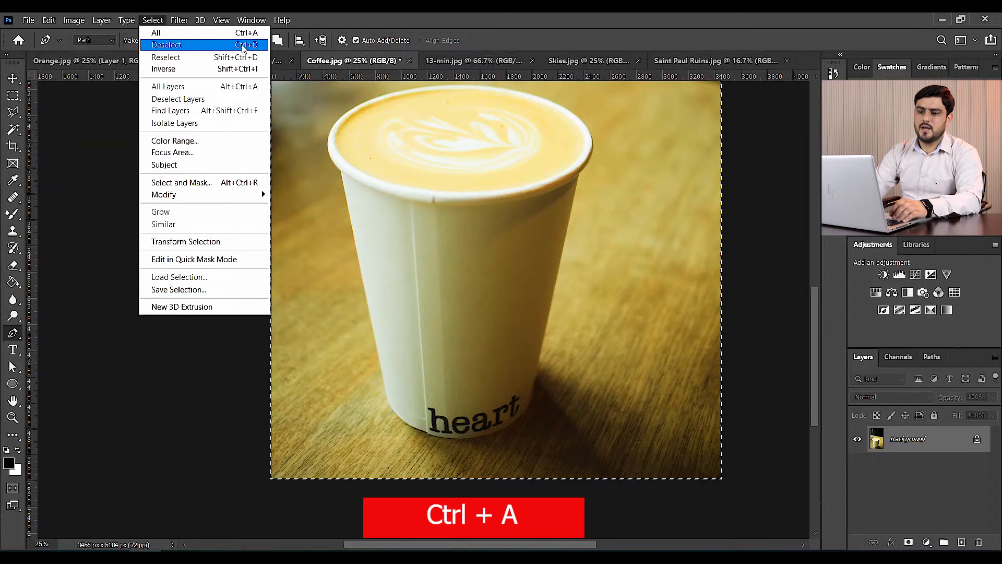
key("Escape")
- Undo the select-all to bring back the coffee cup selection
key("ctrl+z")
scroll(634, 215, "up", 1)
scroll(634, 216, "up", 1)
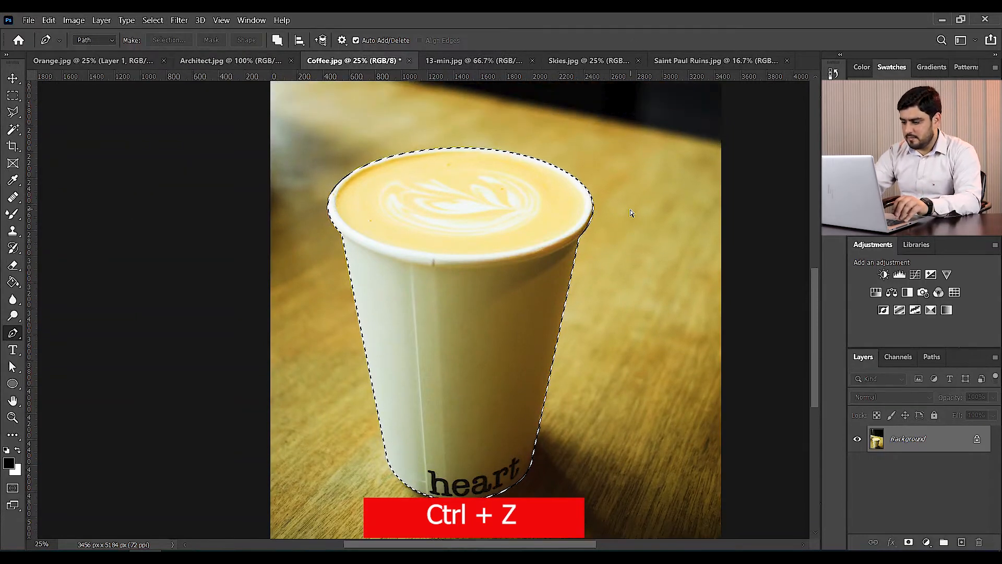
- Invert the cup selection so the background is selected, and check it in Quick Mask mode
key("ctrl+minus")
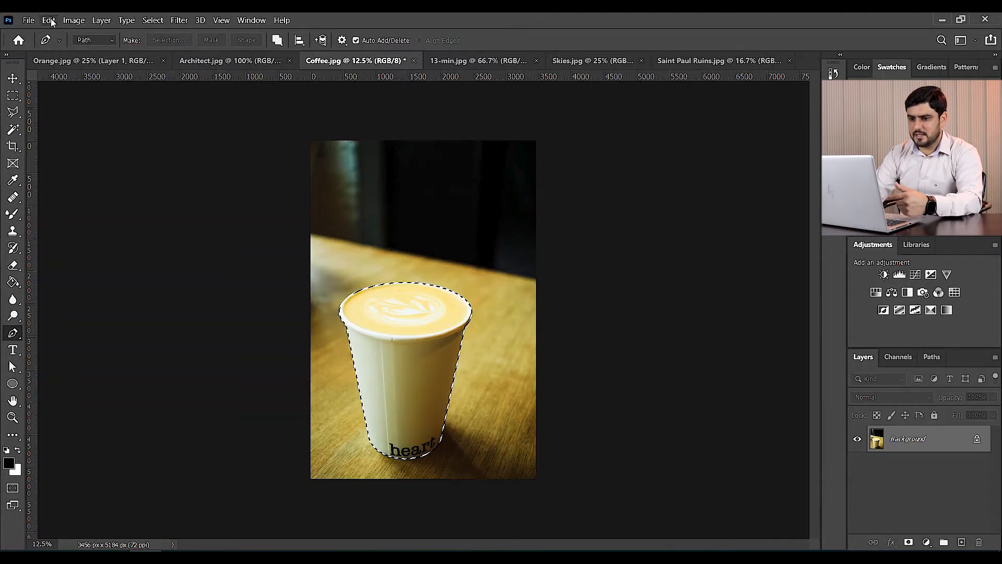
left_click(152, 20)
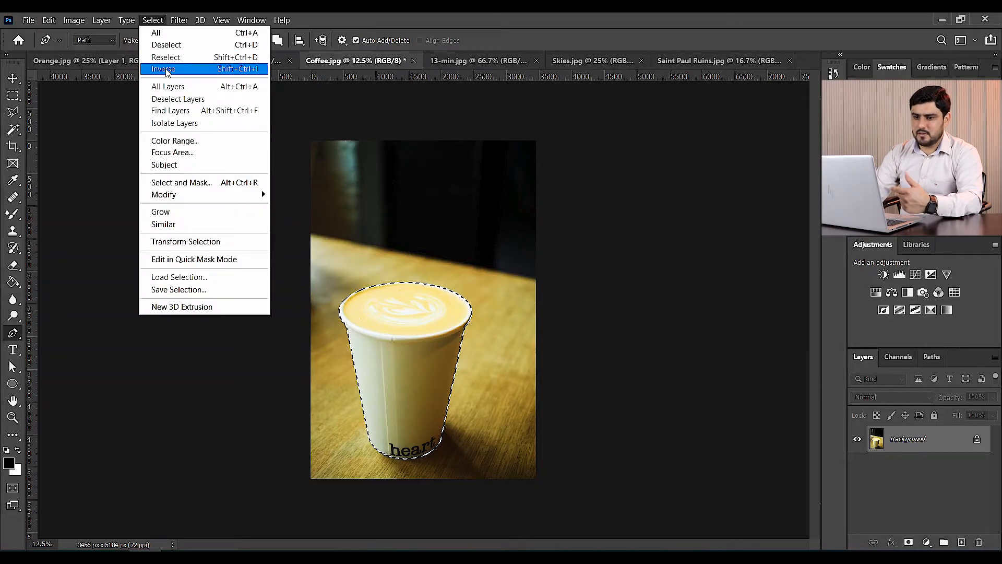
left_click(167, 71)
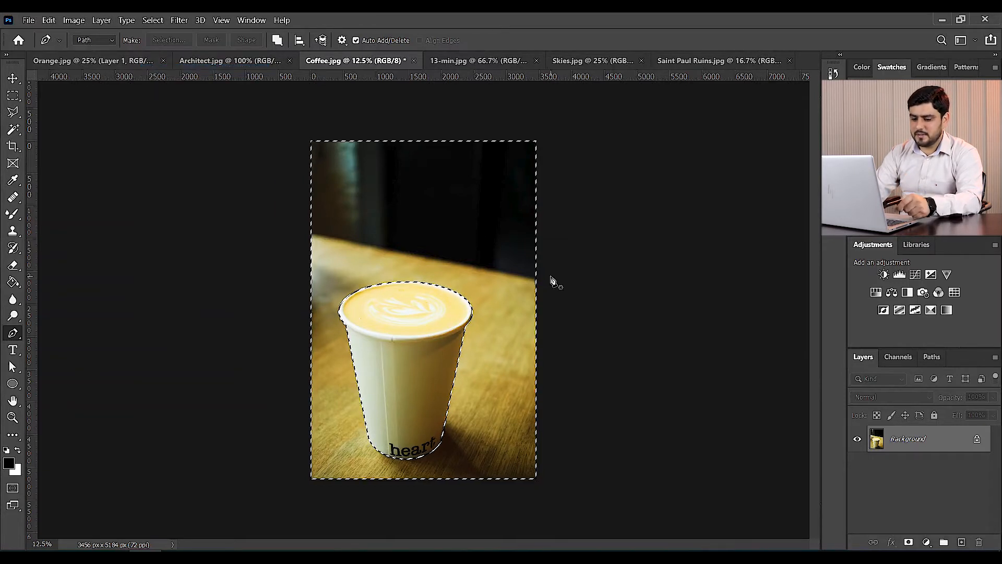
key("q")
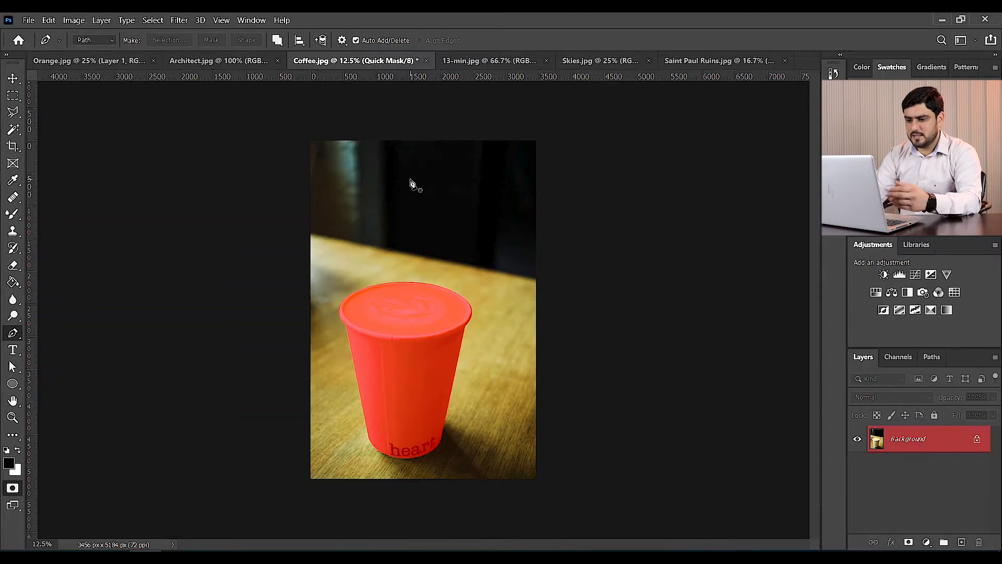
key("q")
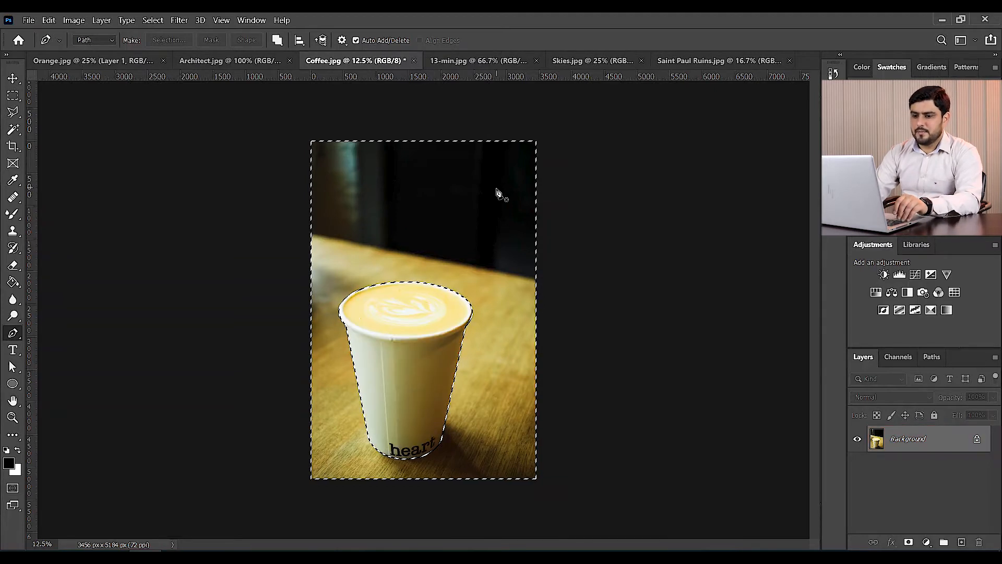
- Try filling the selected background around the cup with the black foreground color, and undo the fill
key("alt+BackSpace")
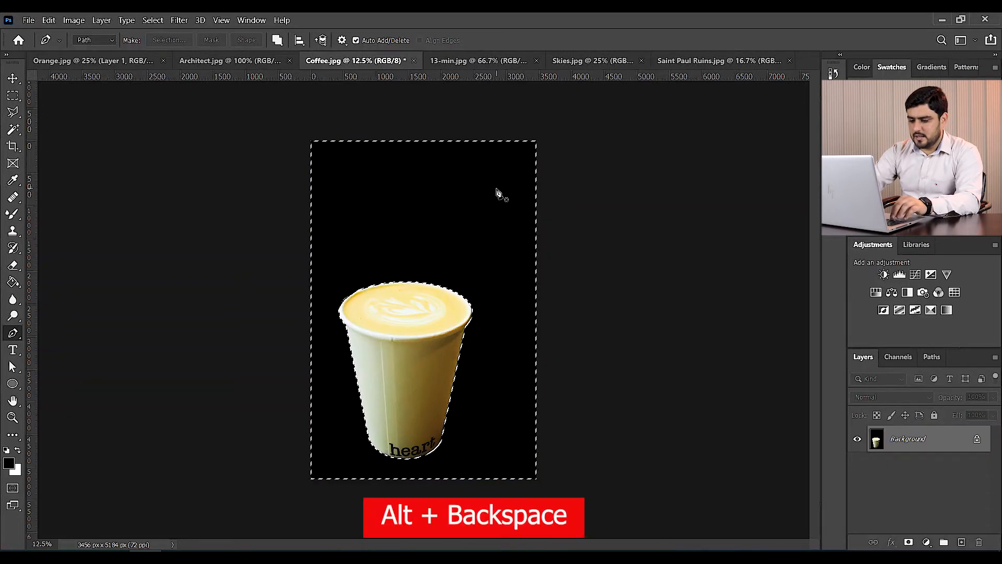
key("ctrl+z")
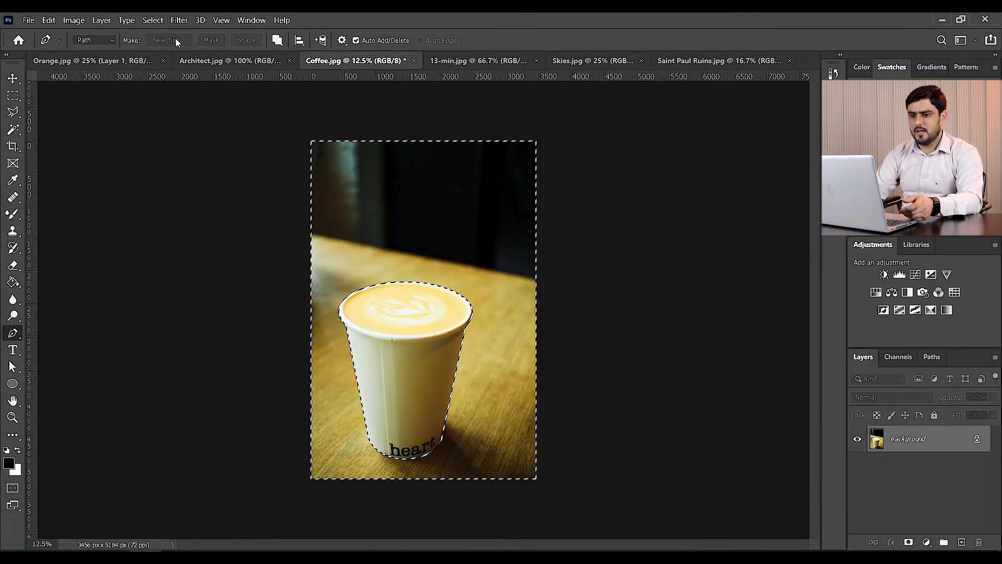
- Deselect the inverted background selection and restore it with Reselect
key("ctrl+d")
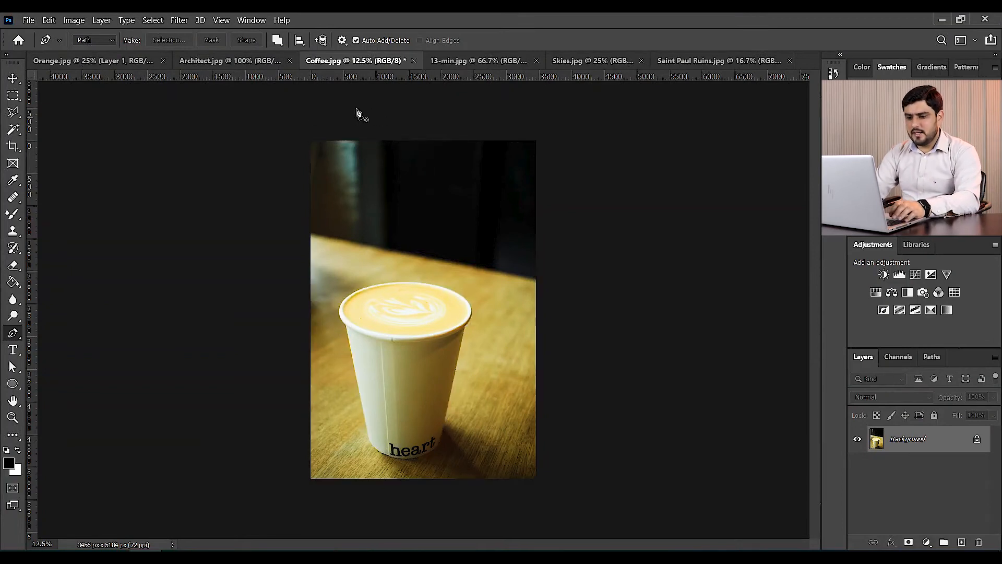
left_click(153, 20)
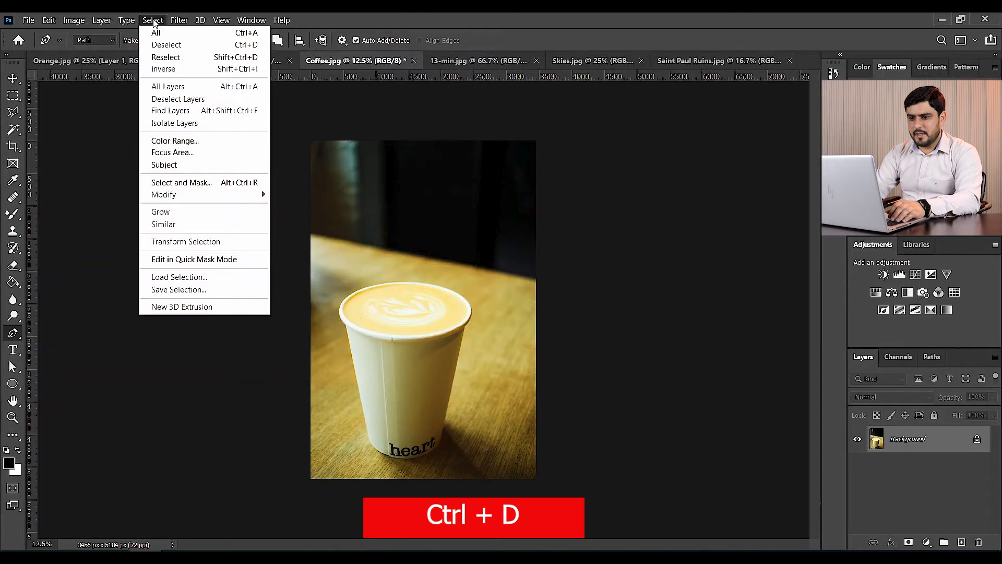
mouse_move(180, 20)
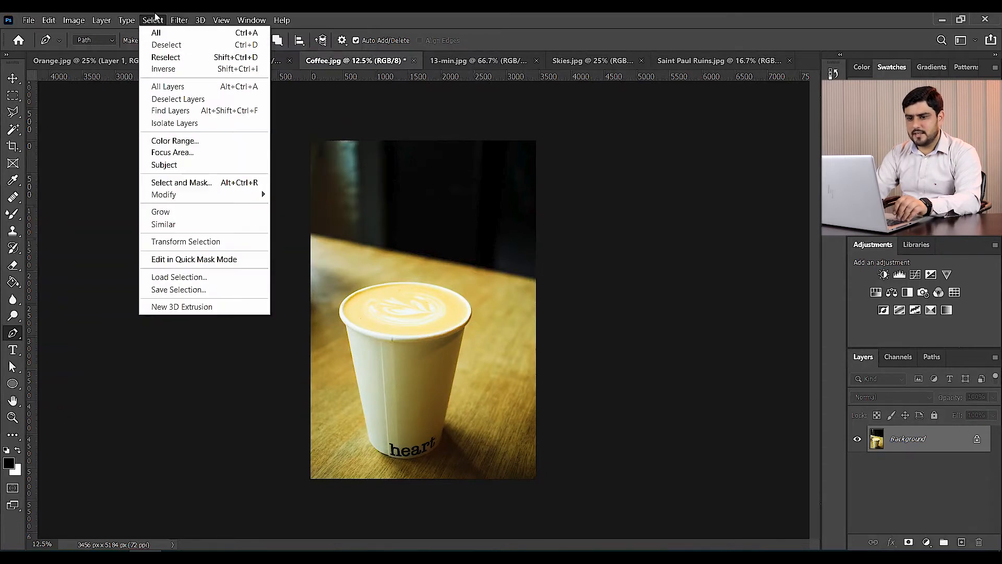
left_click(242, 61)
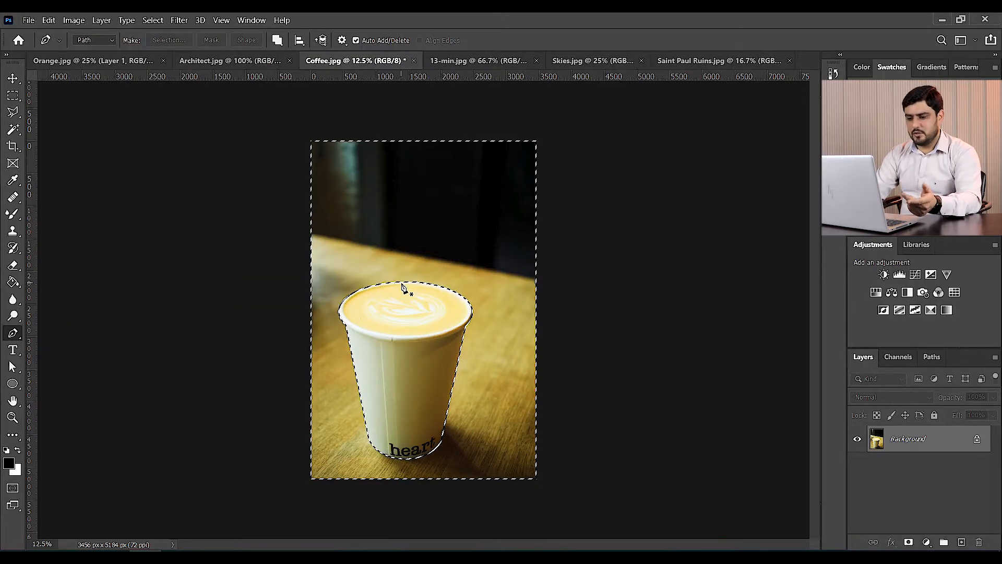
- Deselect everything in the coffee image and switch to the Architect.jpg document
key("ctrl+d")
left_click(153, 21)
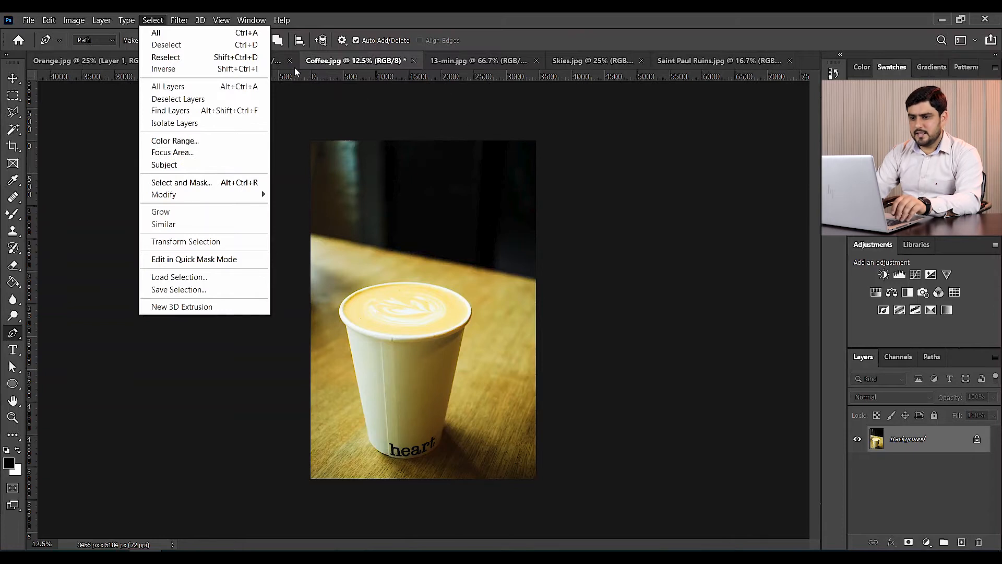
left_click(248, 63)
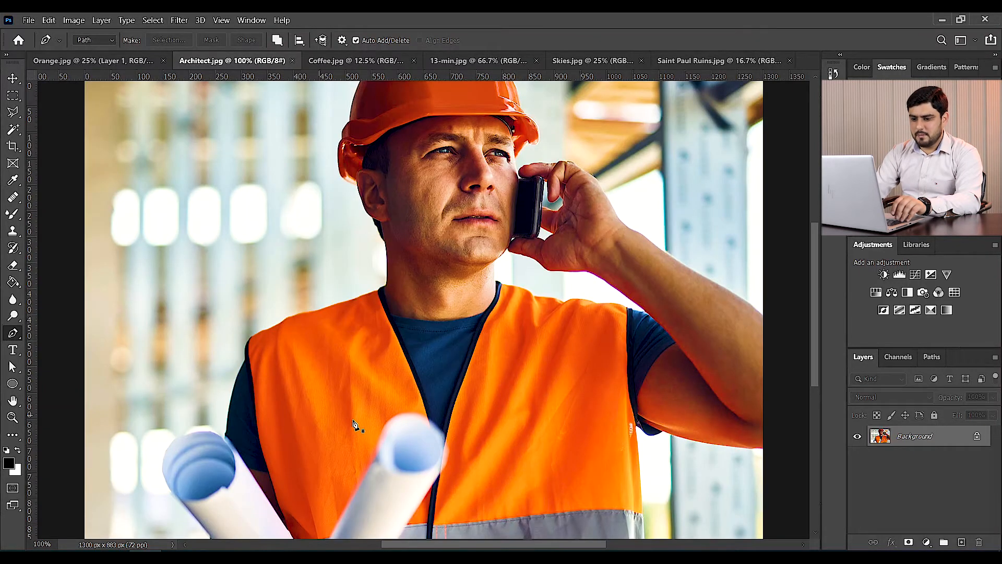
- Start a Color Range selection using Sampled Colors and sample the orange of the architect's safety vest
left_click(152, 20)
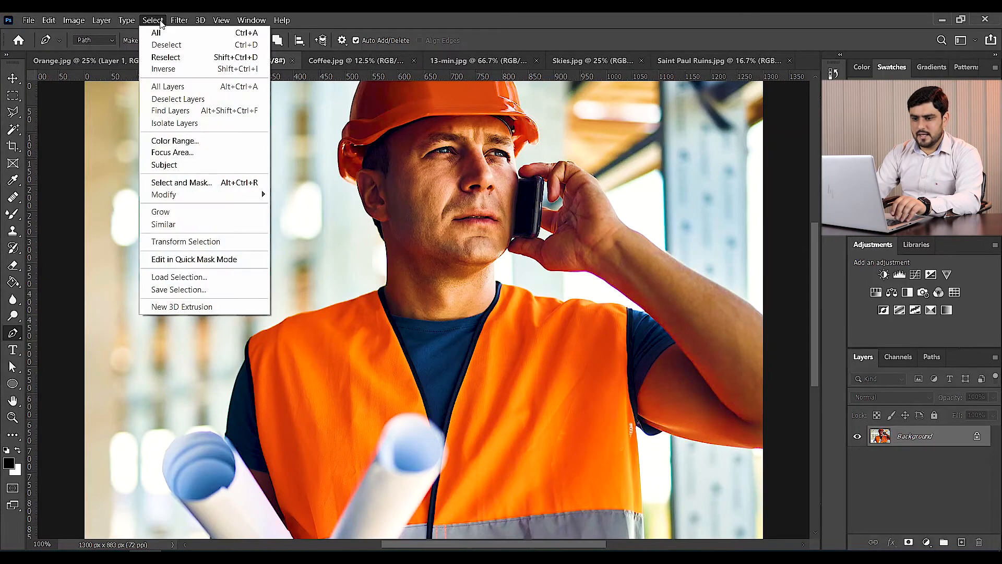
left_click(200, 147)
left_click_drag(685, 108, 668, 124)
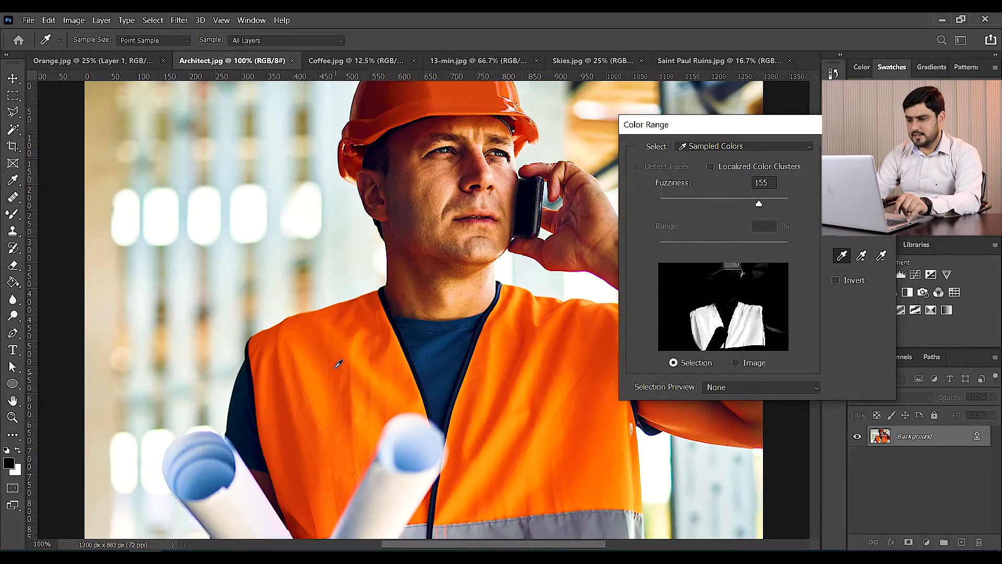
left_click(338, 362)
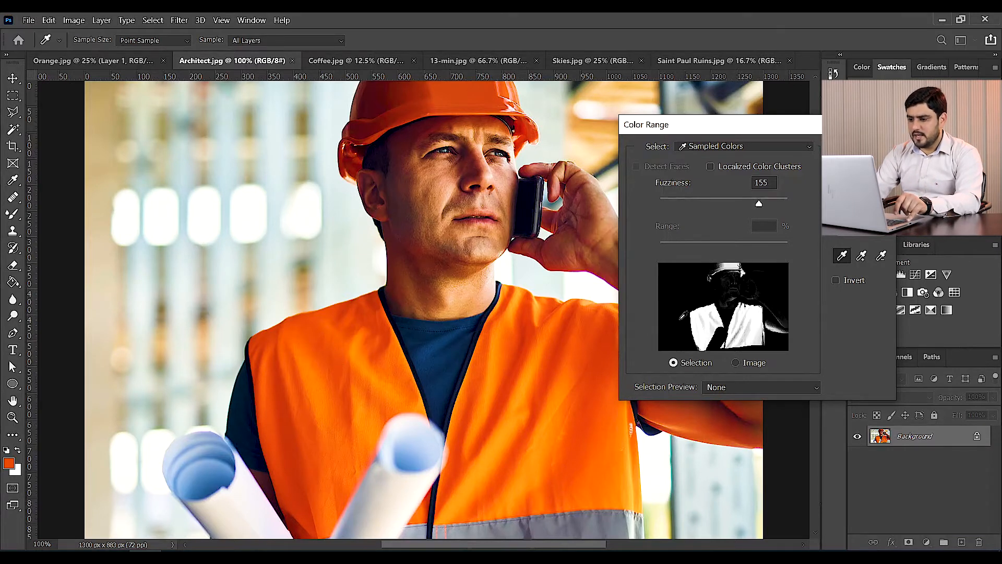
left_click_drag(672, 126, 595, 191)
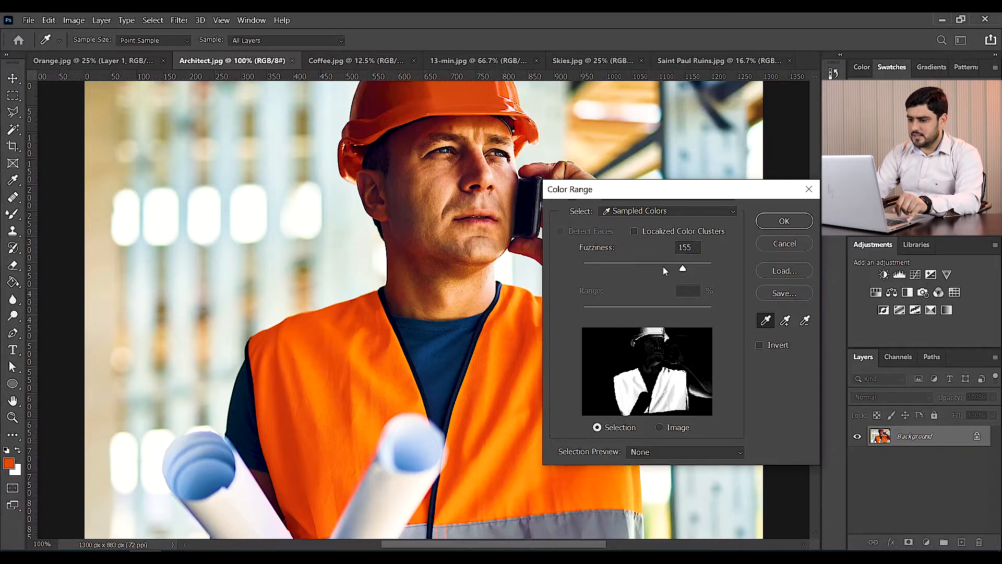
- Set the Color Range Fuzziness to 140 and add the helmet's dark red to the sampled colors
left_click_drag(684, 268, 662, 269)
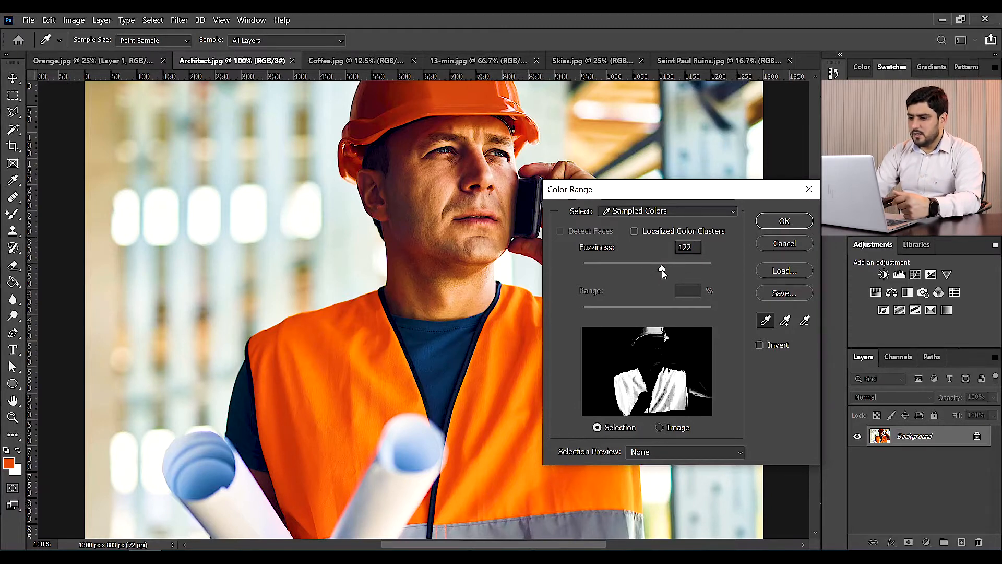
left_click_drag(662, 269, 674, 269)
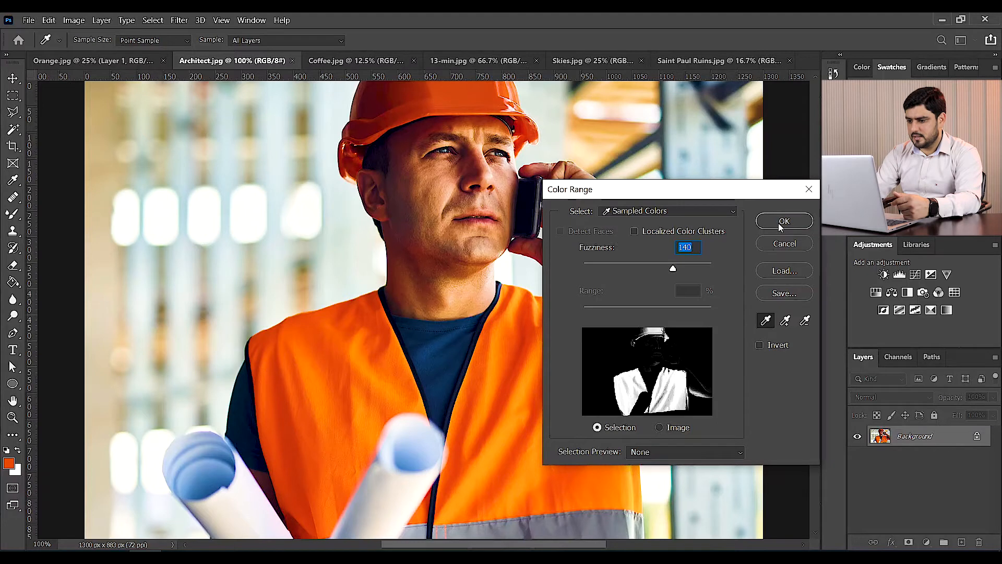
left_click(785, 325)
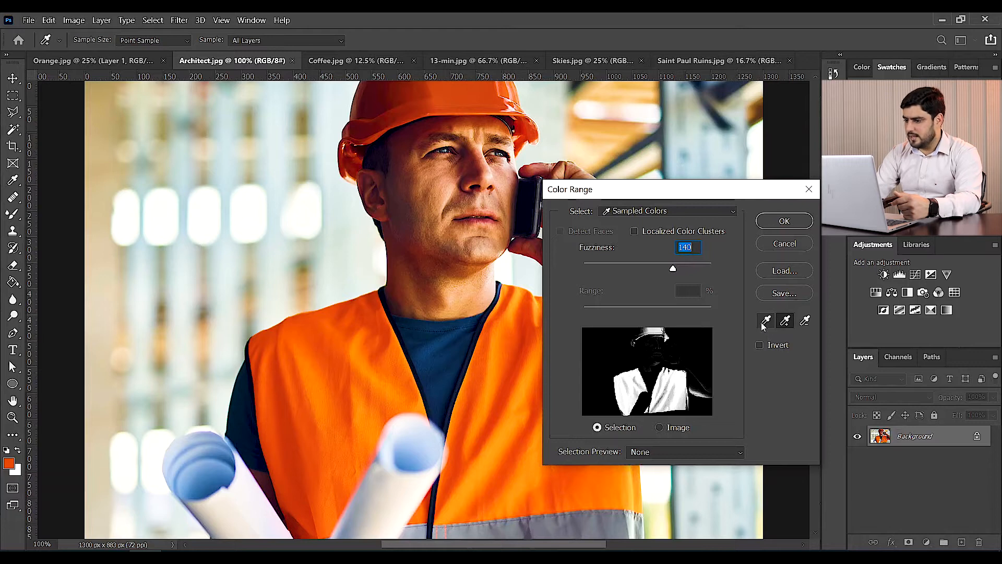
left_click(766, 320)
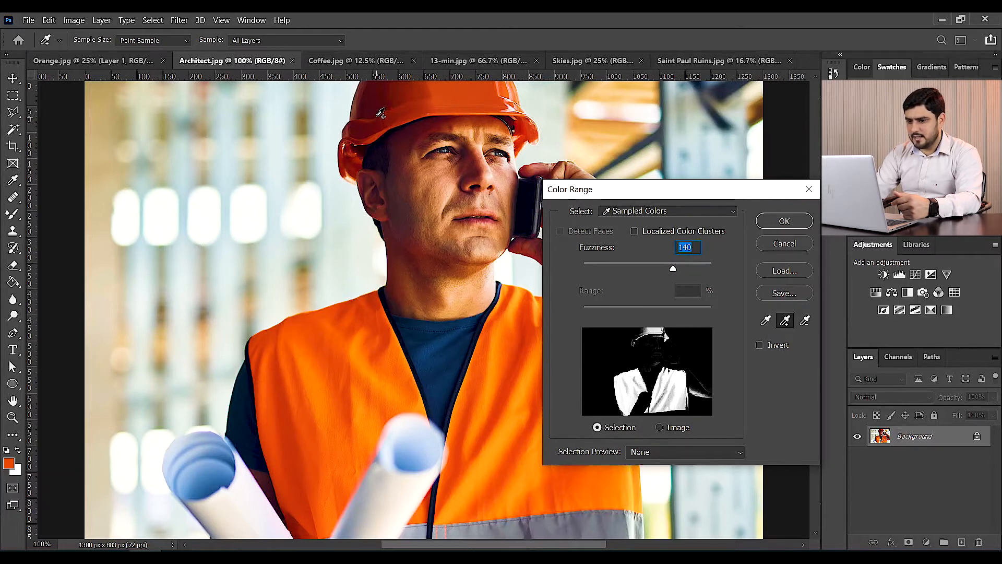
left_click(361, 97)
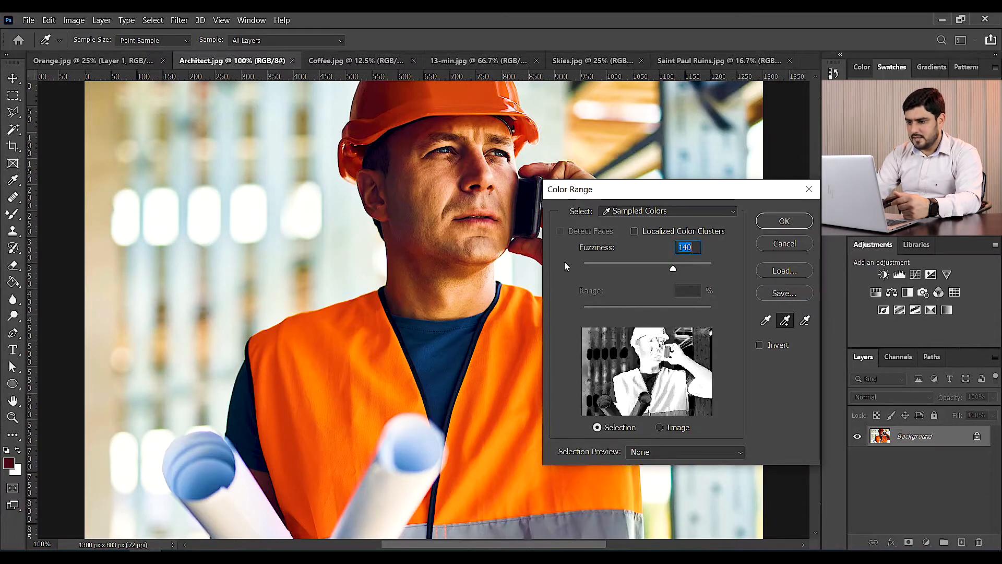
- Lower the Fuzziness to 101, try subtracting the forearm's skin tone from the sampled colors, and undo the subtraction
left_click_drag(670, 268, 649, 269)
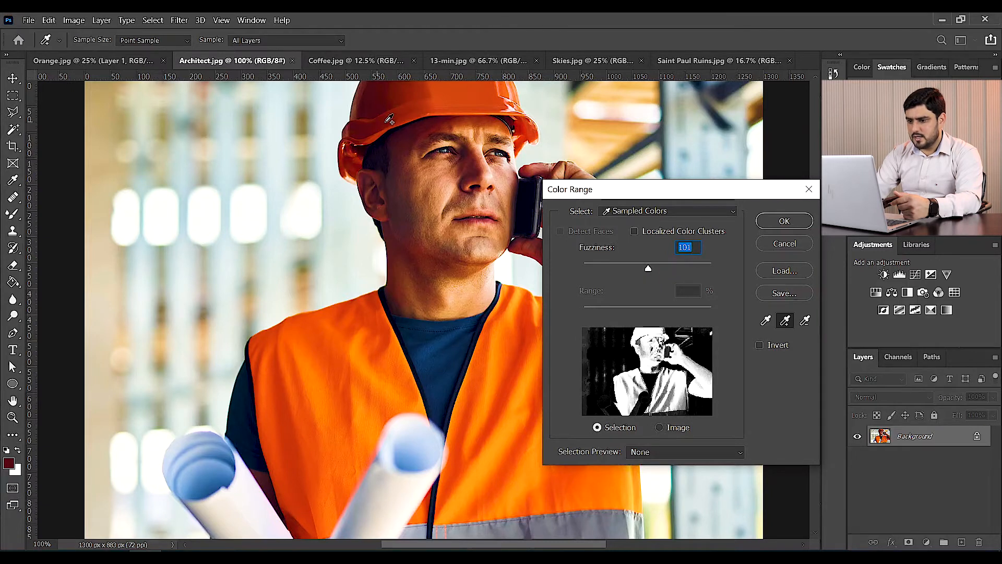
left_click_drag(653, 192, 841, 184)
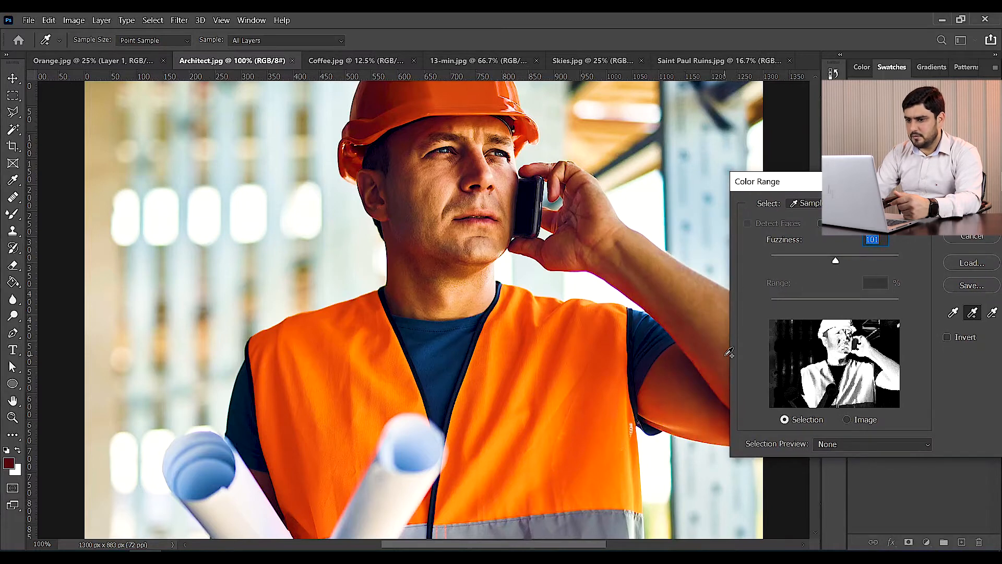
left_click(992, 314)
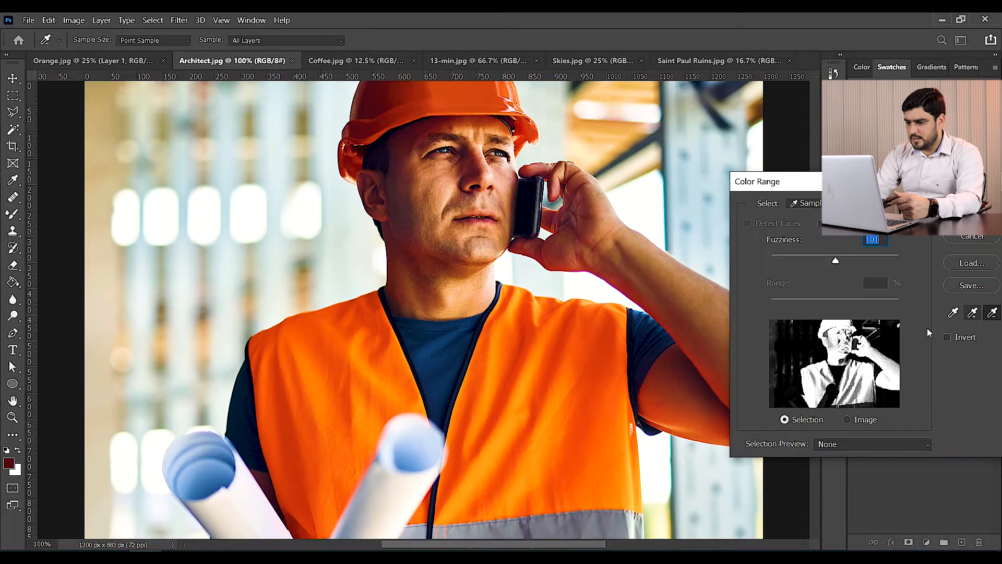
left_click(706, 312)
left_click(682, 293)
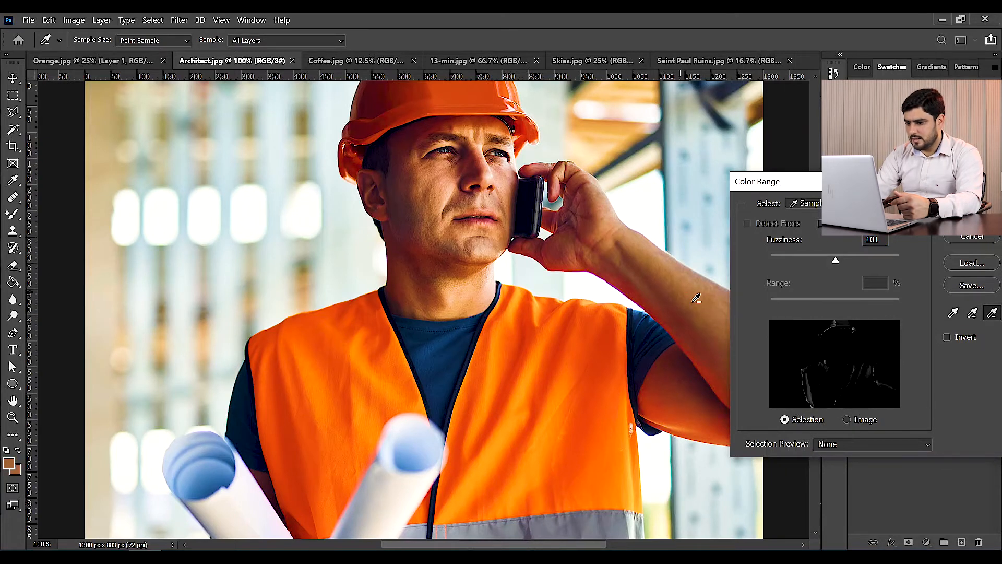
key("ctrl+z")
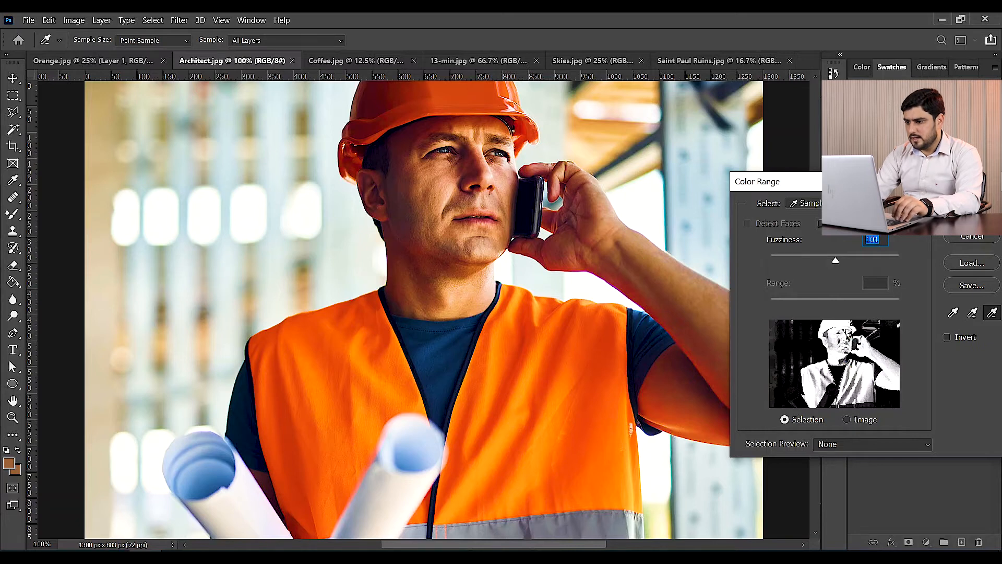
- Try subtracting the safety vest's orange tones from the sampled colors at two spots on the vest
left_click_drag(875, 189, 775, 189)
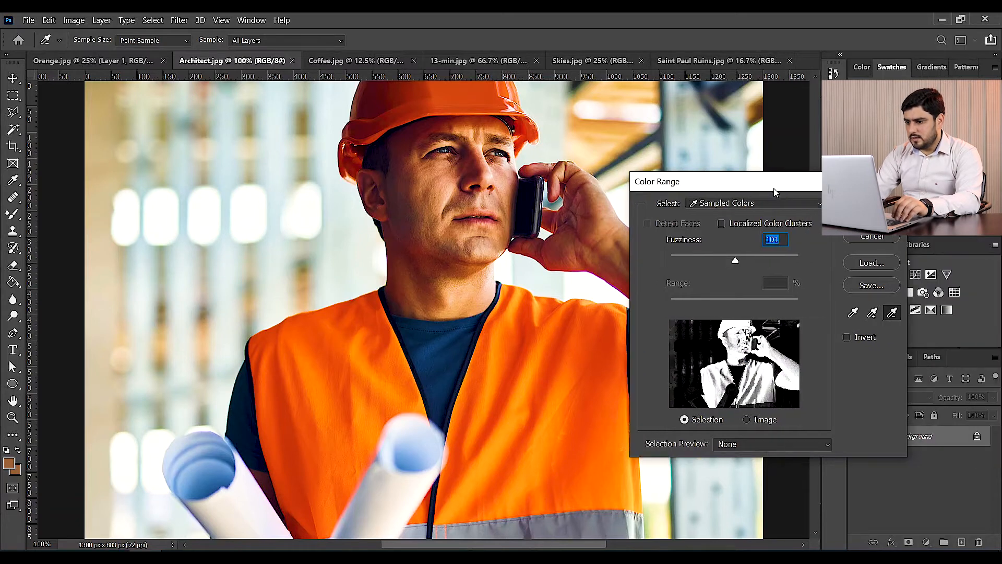
left_click(553, 358)
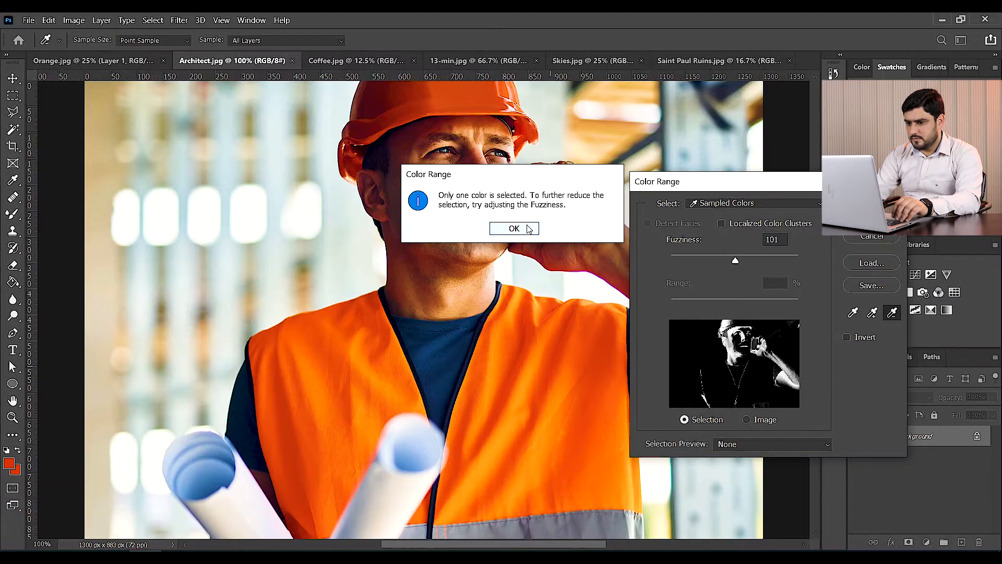
left_click(533, 229)
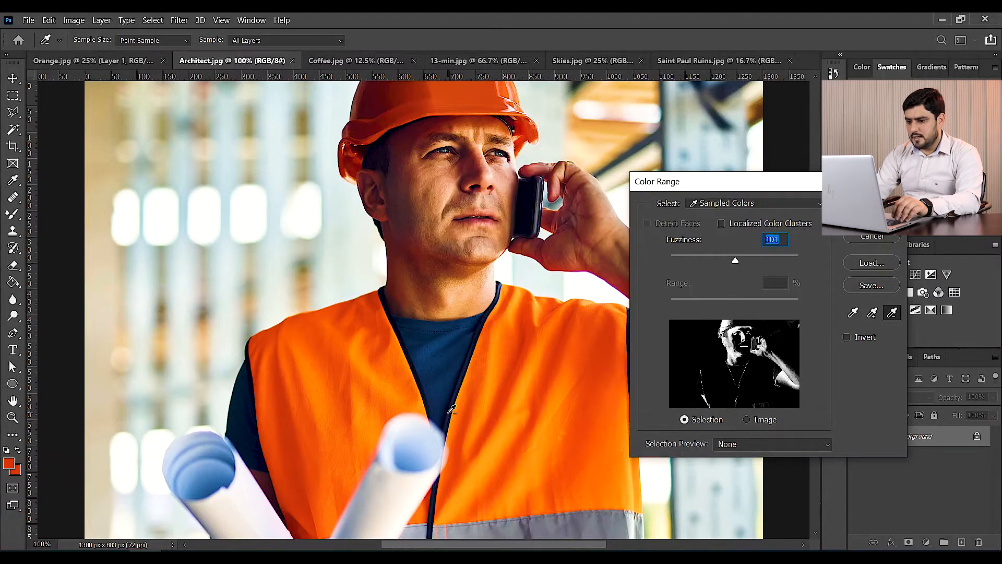
left_click(484, 397)
left_click(537, 228)
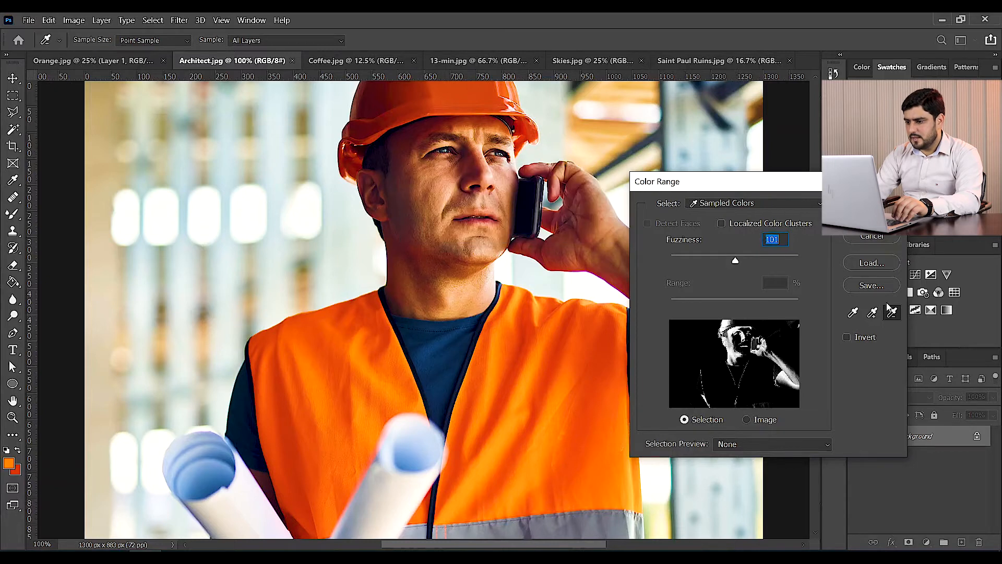
- Replace the sampled colors with the vest's orange, and then with the helmet's dark red
left_click(853, 312)
left_click(515, 429)
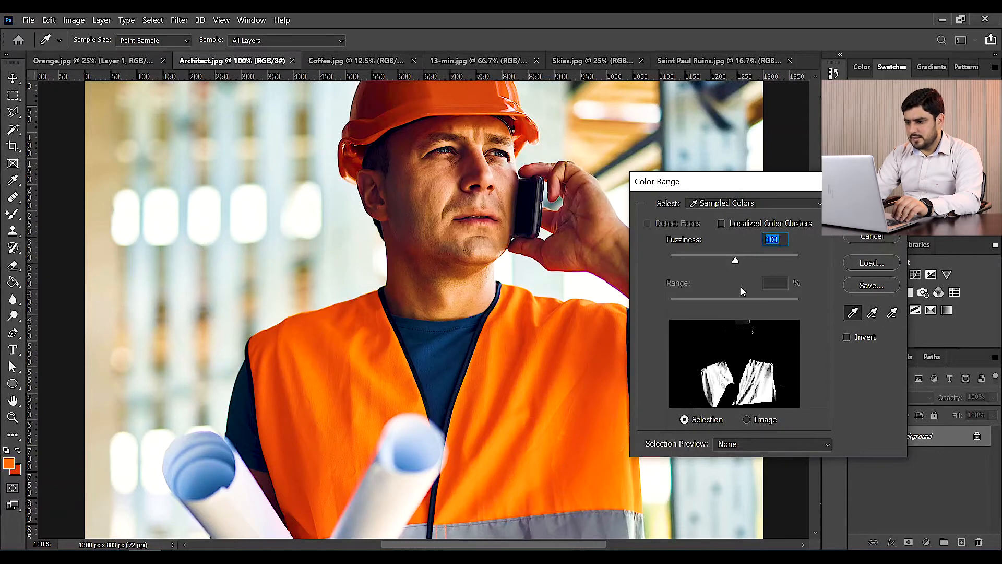
left_click(402, 96)
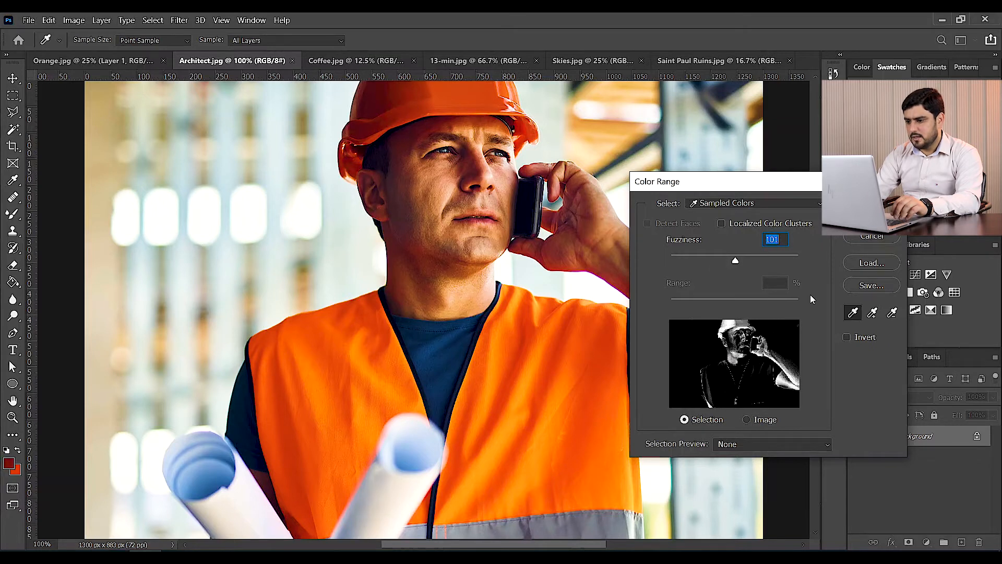
- Add the vest's orange to the sampled colors and apply the Color Range selection with a Fuzziness of 100
left_click(872, 312)
left_click(575, 400)
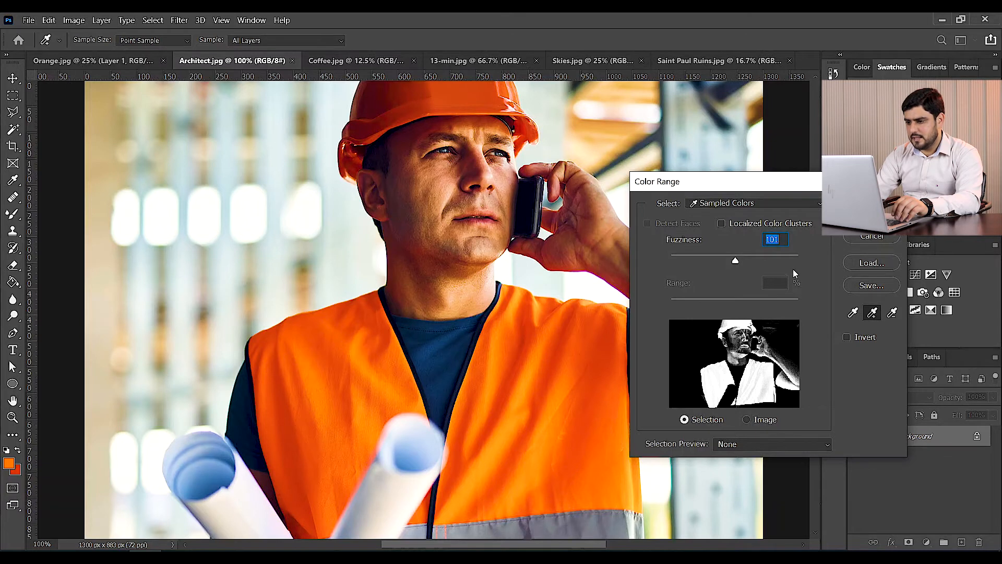
left_click_drag(736, 260, 736, 260)
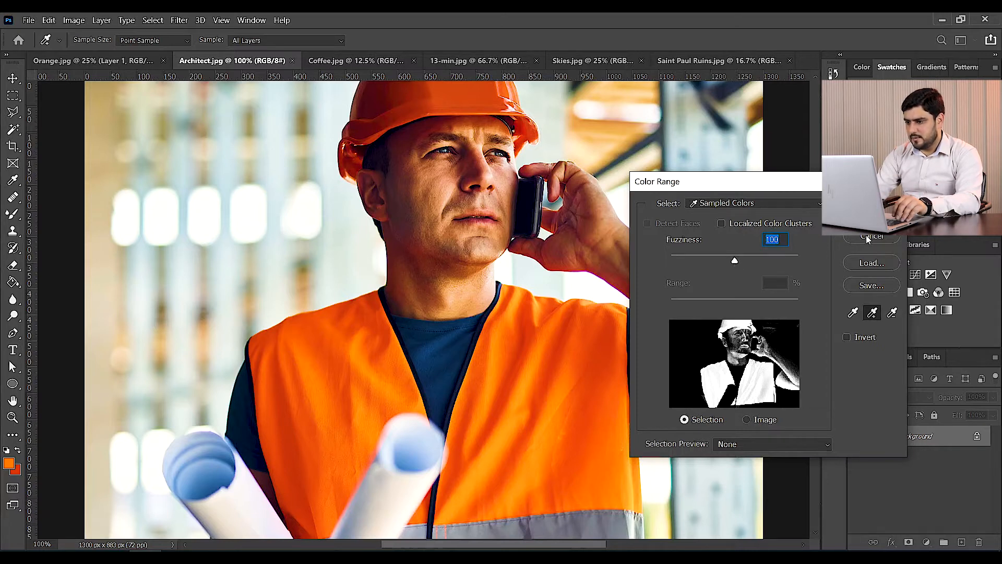
key("Return")
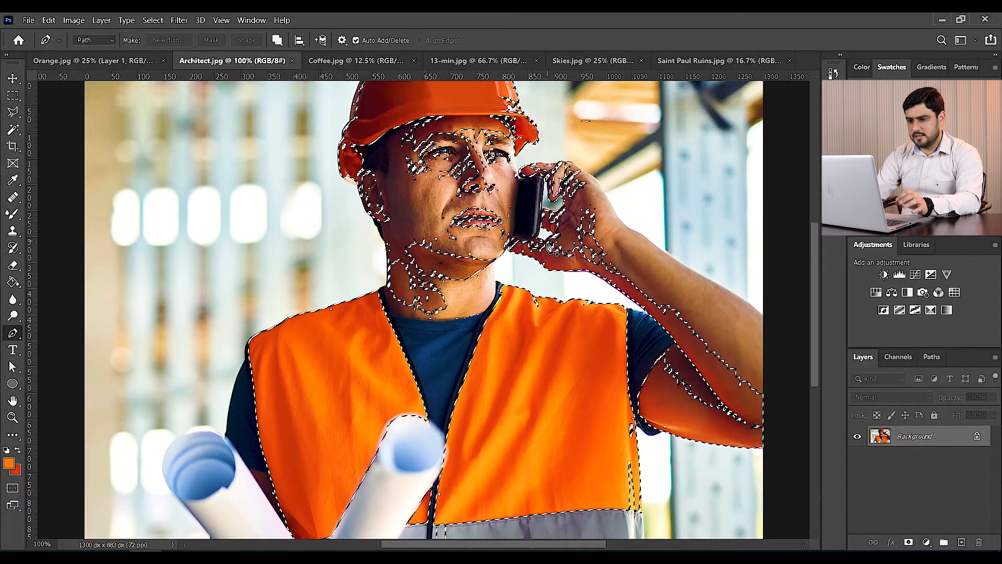
- Switch to Orange.jpg, start a Color Range selection, and sample the orange background followed by the orange slice's flesh
left_click(321, 61)
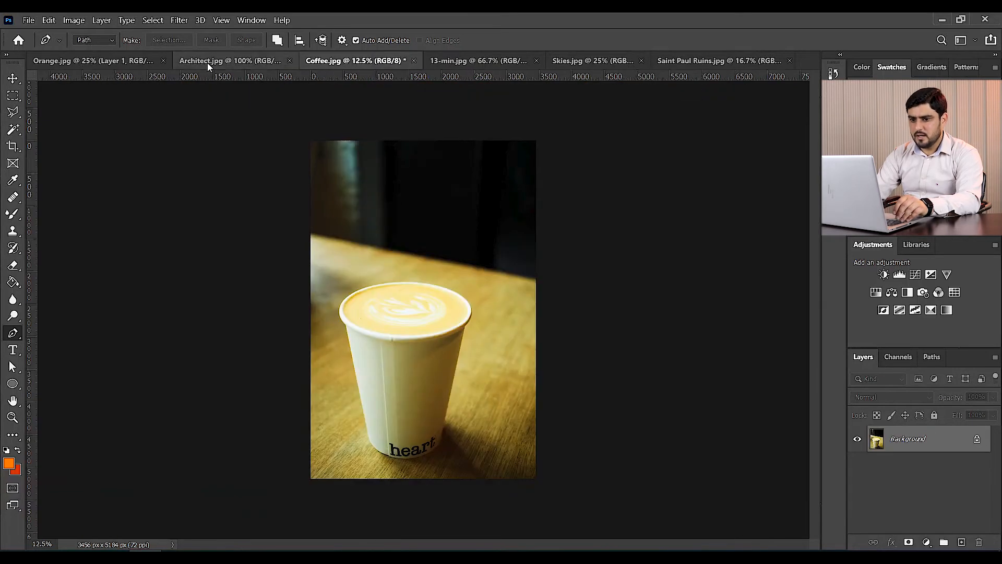
left_click(121, 62)
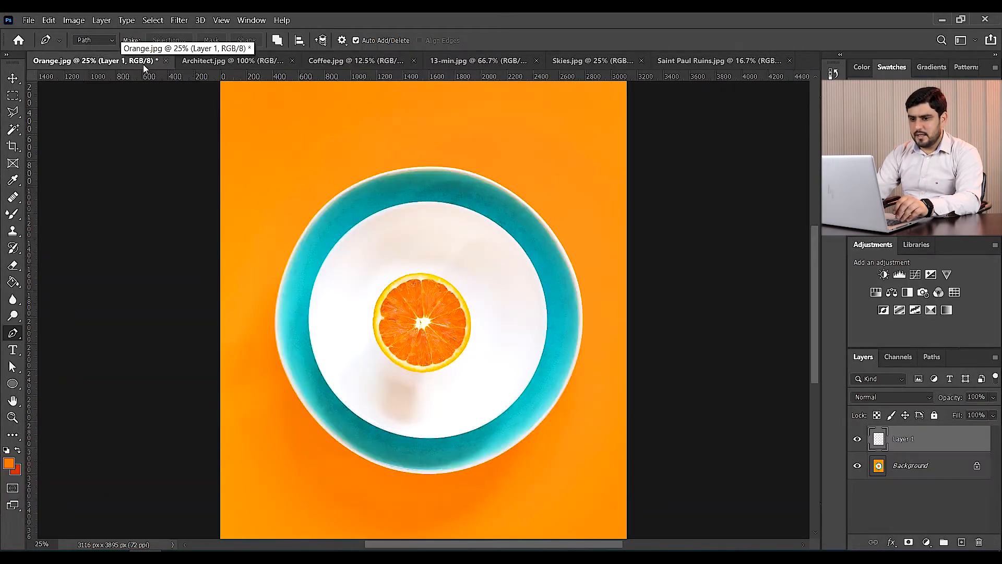
left_click(155, 20)
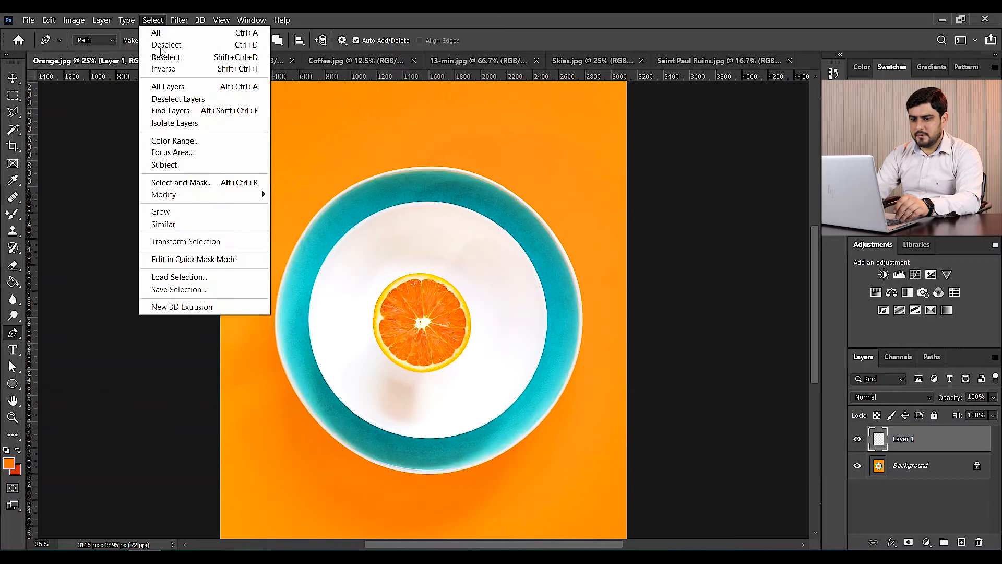
left_click(178, 139)
left_click(422, 126)
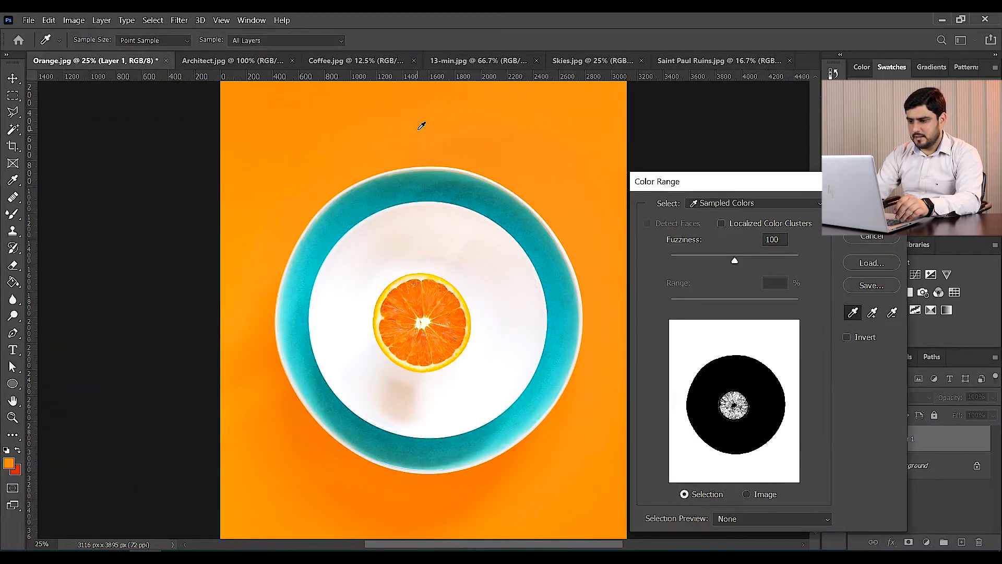
left_click(416, 297)
- Add more of the orange slice's tones to the sampled colors and apply the Color Range selection
left_click(872, 313)
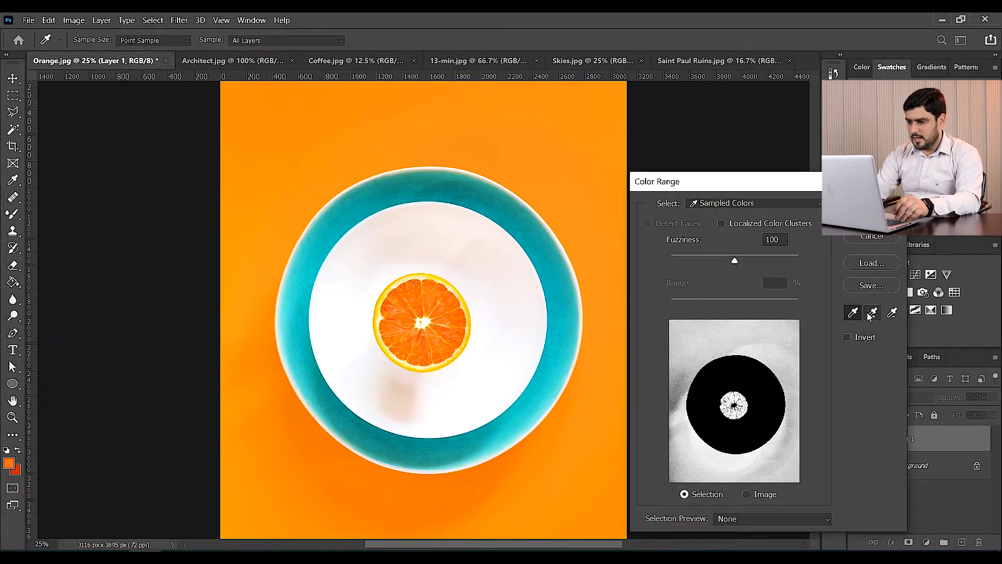
left_click(391, 292)
left_click(395, 291)
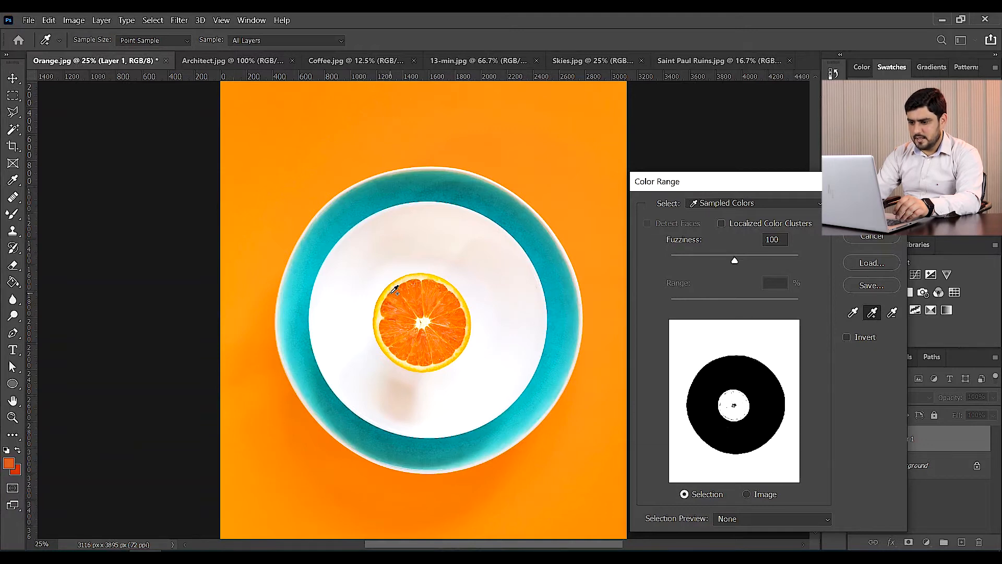
key("Return")
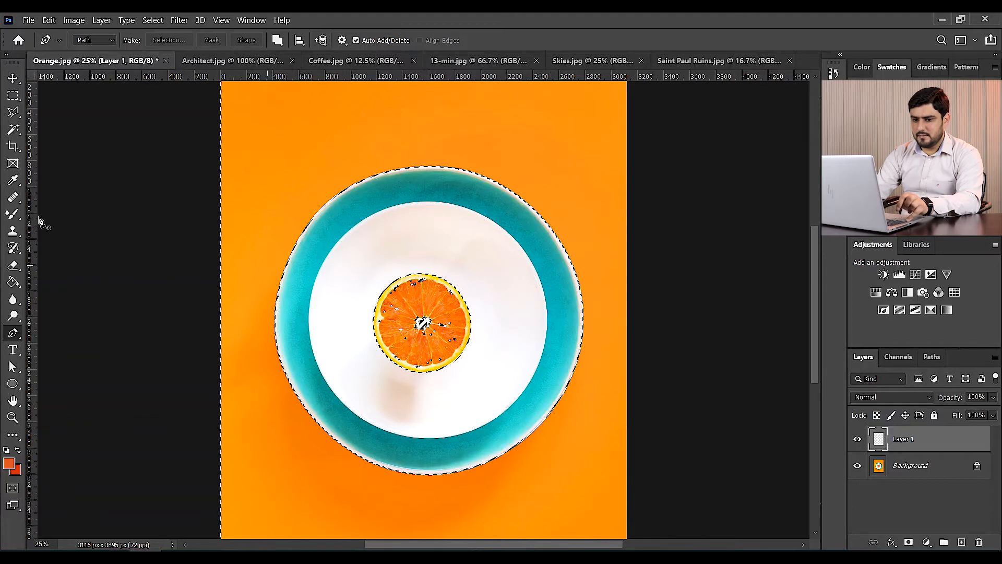
- Try filling the gaps in the orange slice's selection with the Quick Selection tool, deselect, and undo back to the Color Range selection
left_click(13, 112)
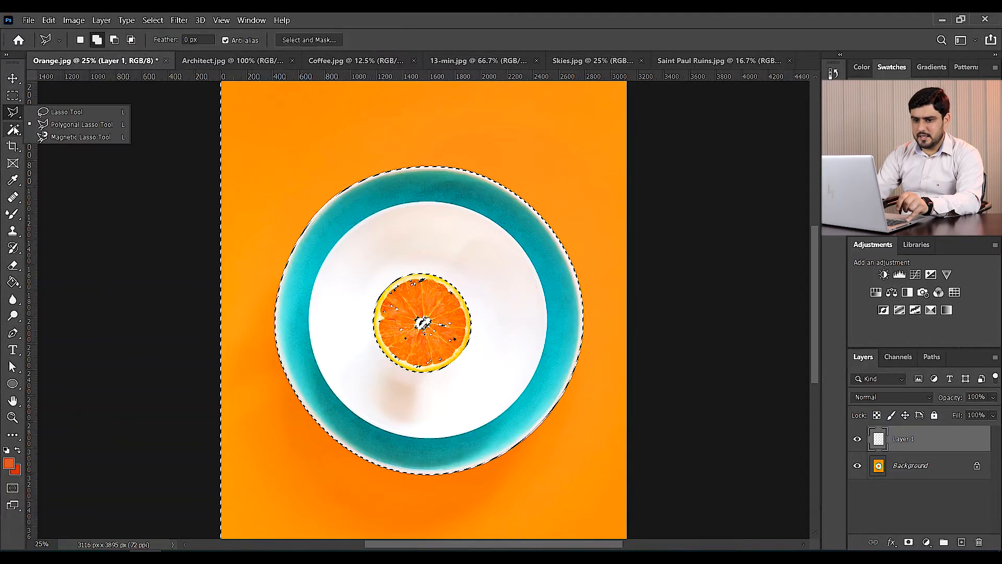
left_click(14, 129)
left_click(77, 142)
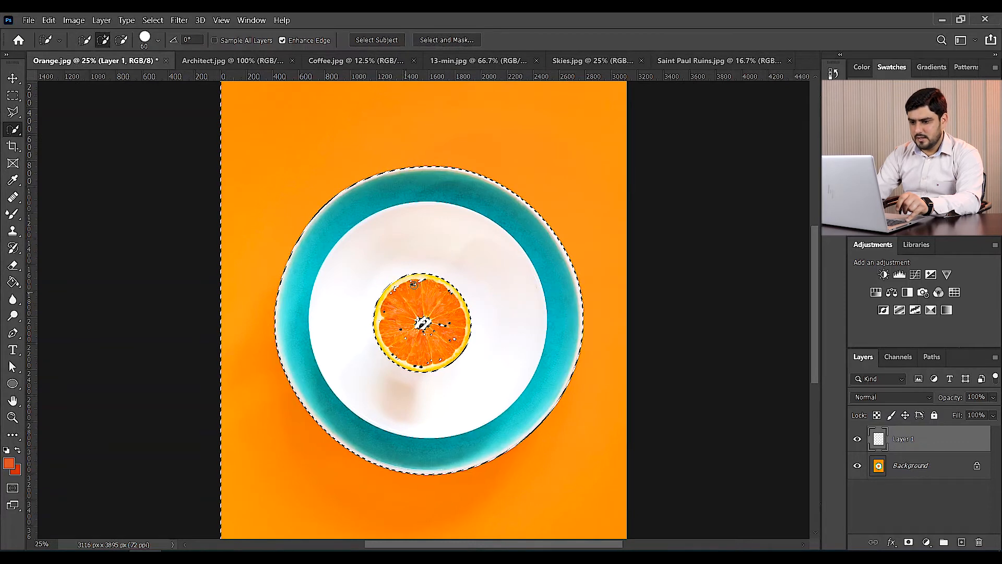
left_click_drag(444, 344, 422, 338)
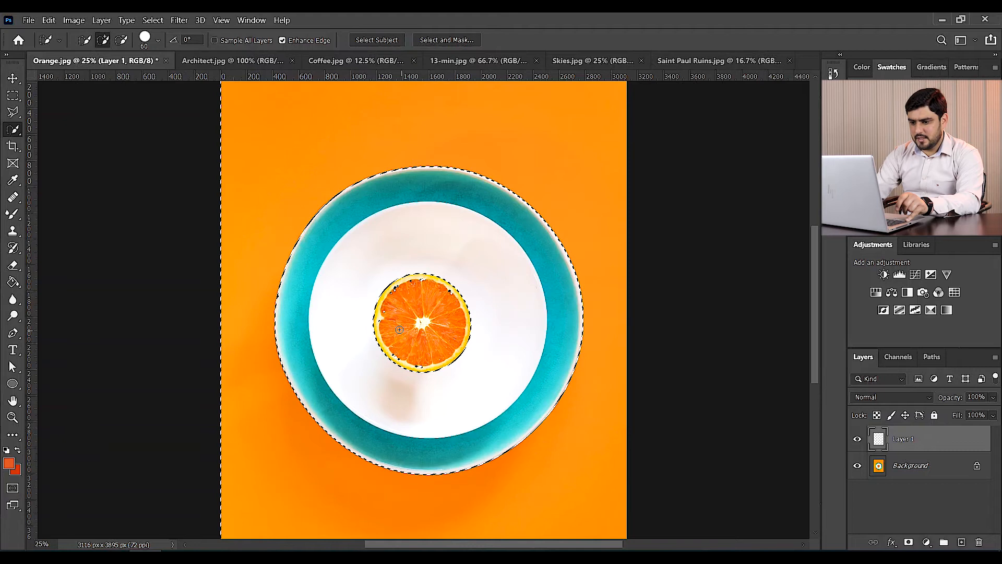
key("ctrl+d")
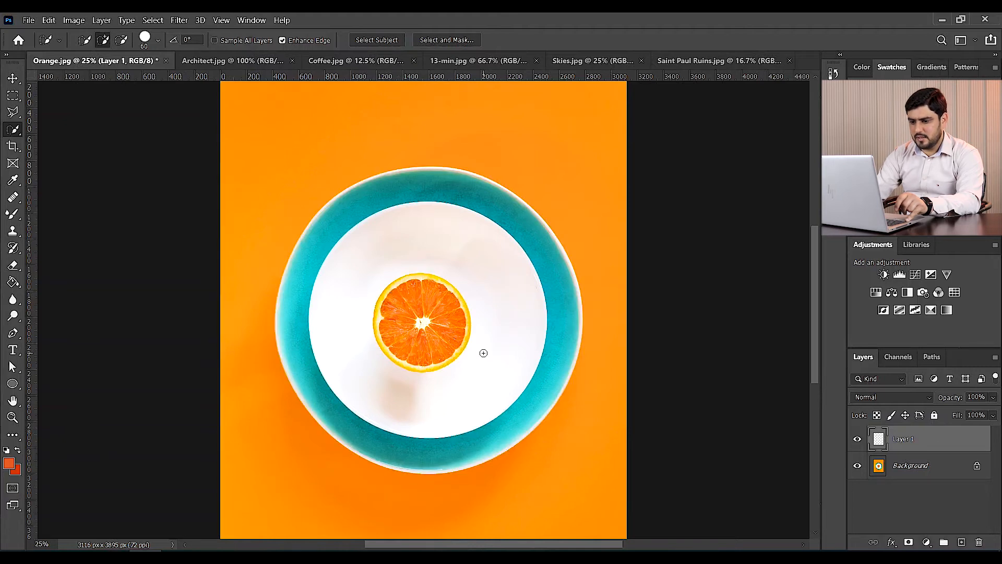
key("ctrl+z")
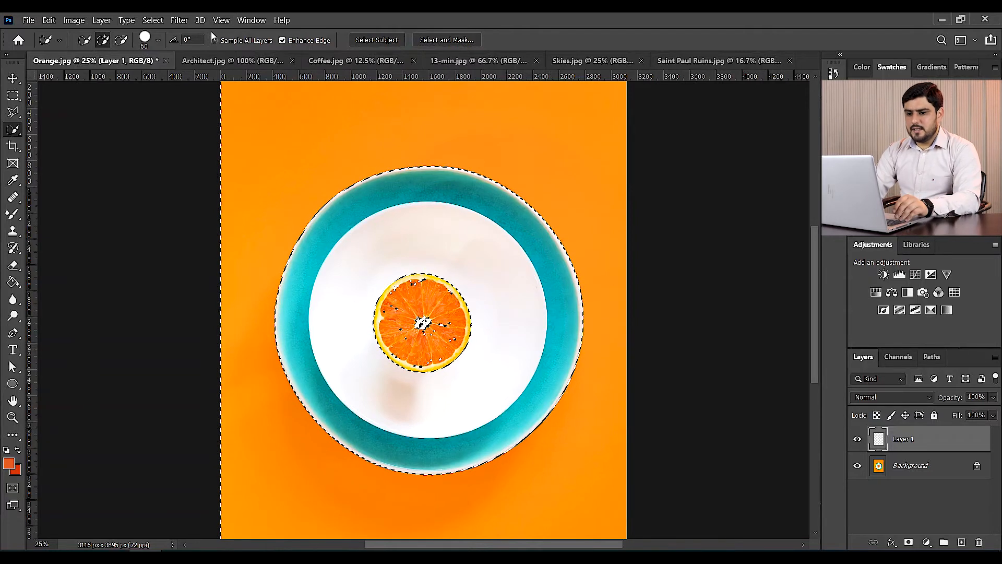
- Deselect everything in the orange image and make the Background layer active
left_click(153, 20)
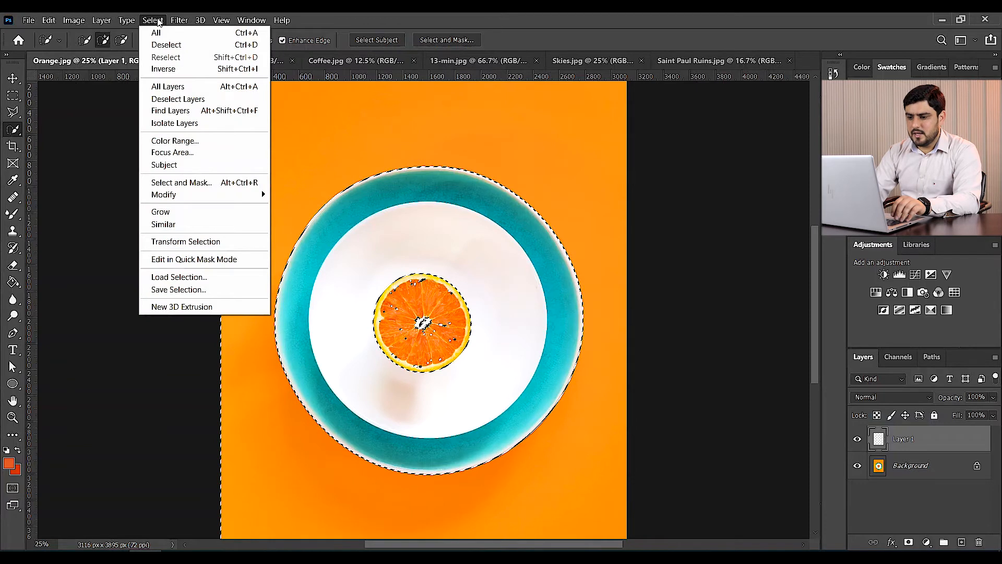
left_click(375, 15)
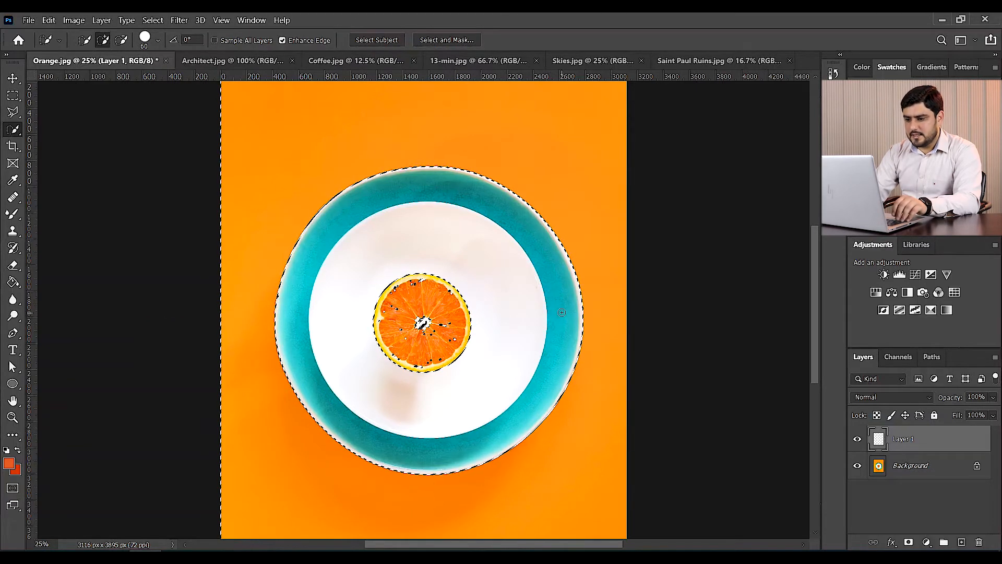
key("ctrl+d")
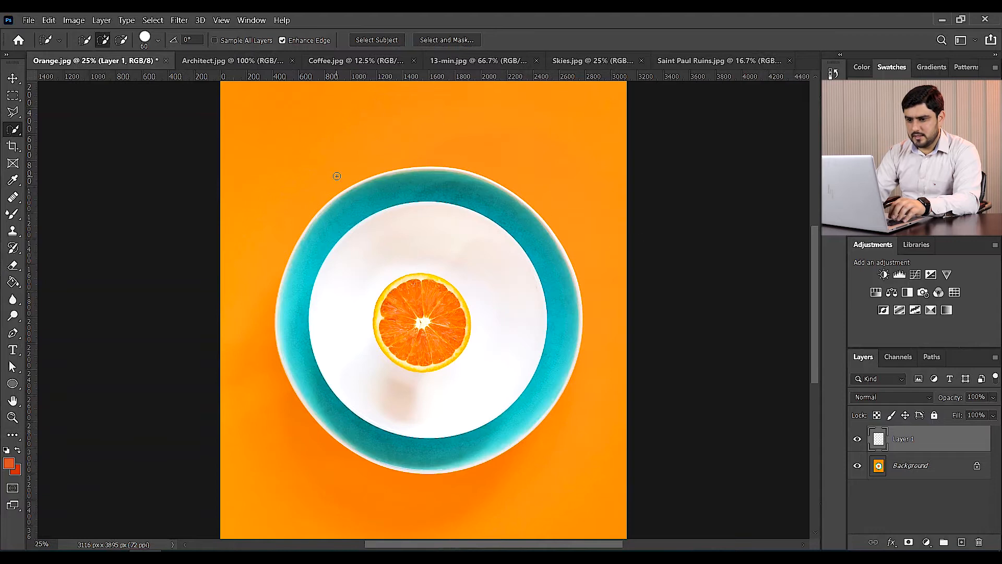
left_click(857, 464)
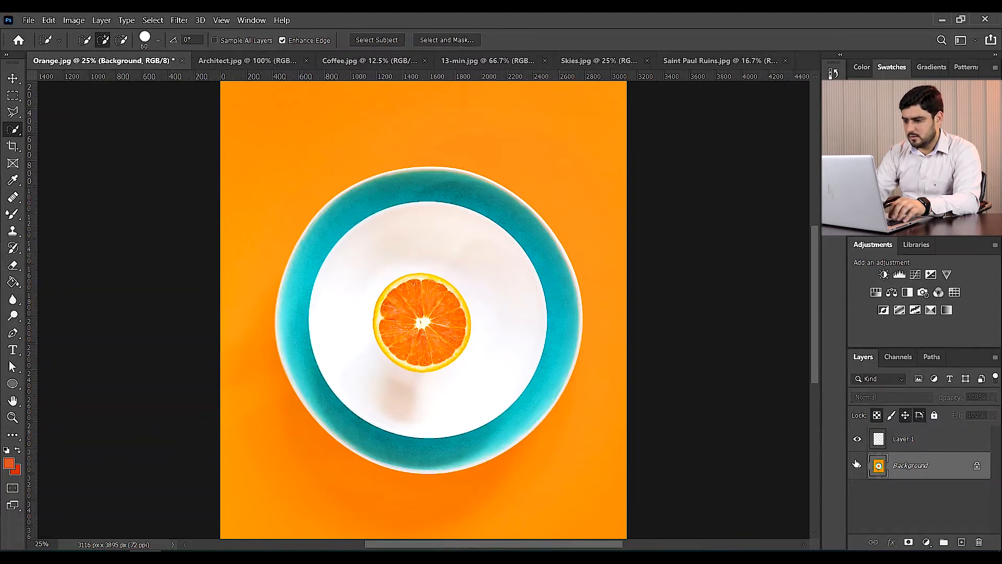
- Delete Layer 1 and unlock the Background so it becomes a regular layer
left_click_drag(917, 448, 979, 542)
left_click(977, 440)
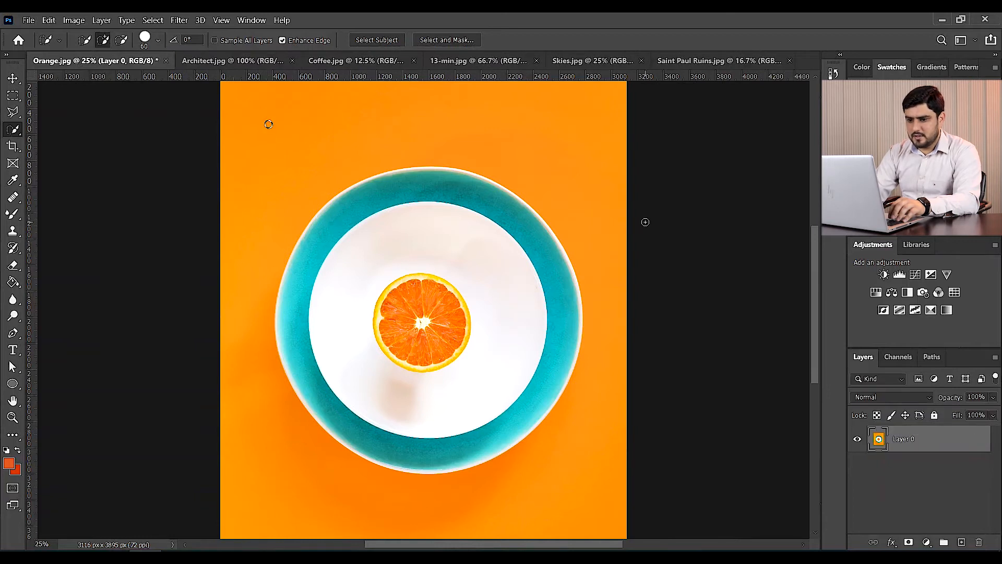
- Select the plate as the subject and invert the selection to cover the orange background around it
left_click(153, 19)
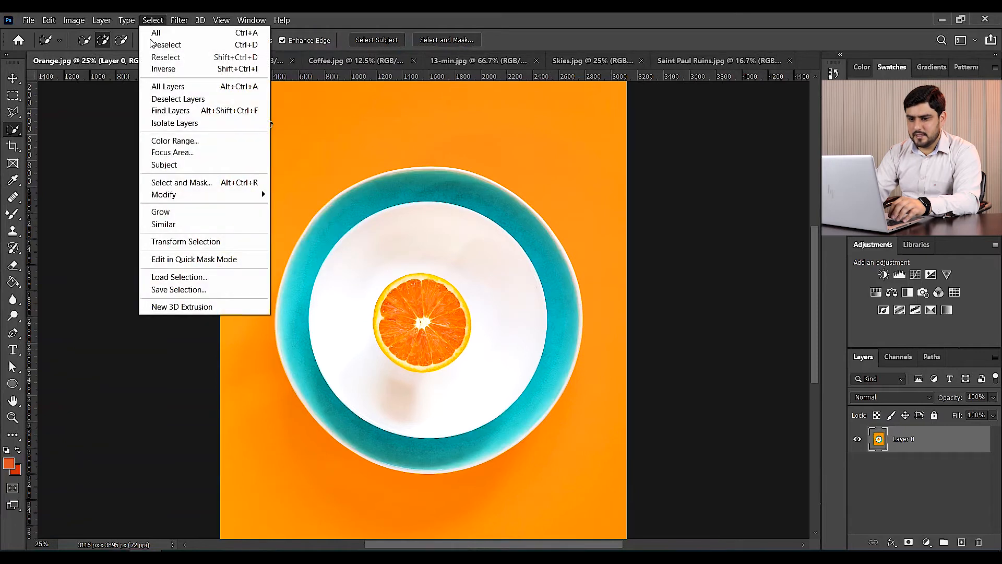
left_click(167, 214)
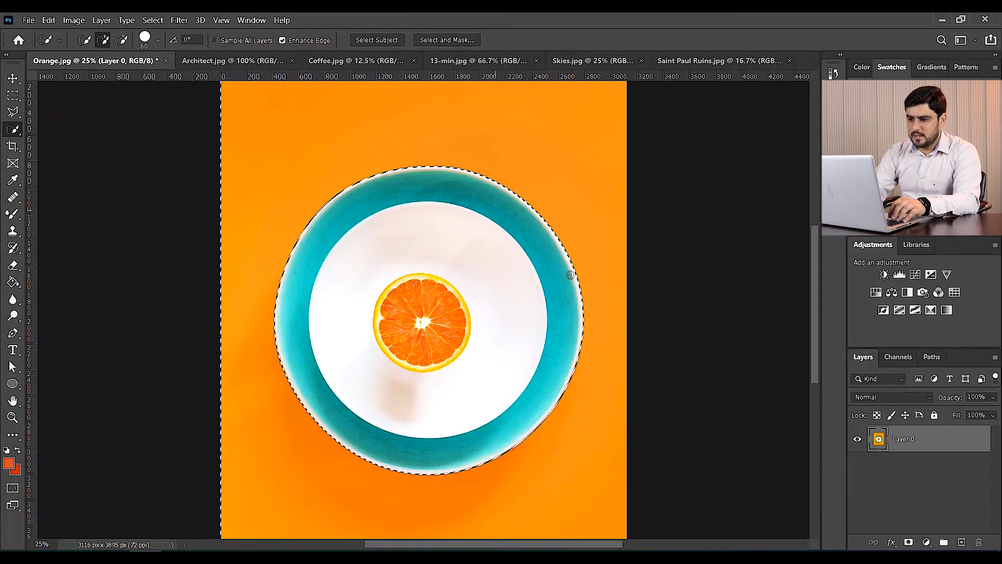
key("ctrl+plus")
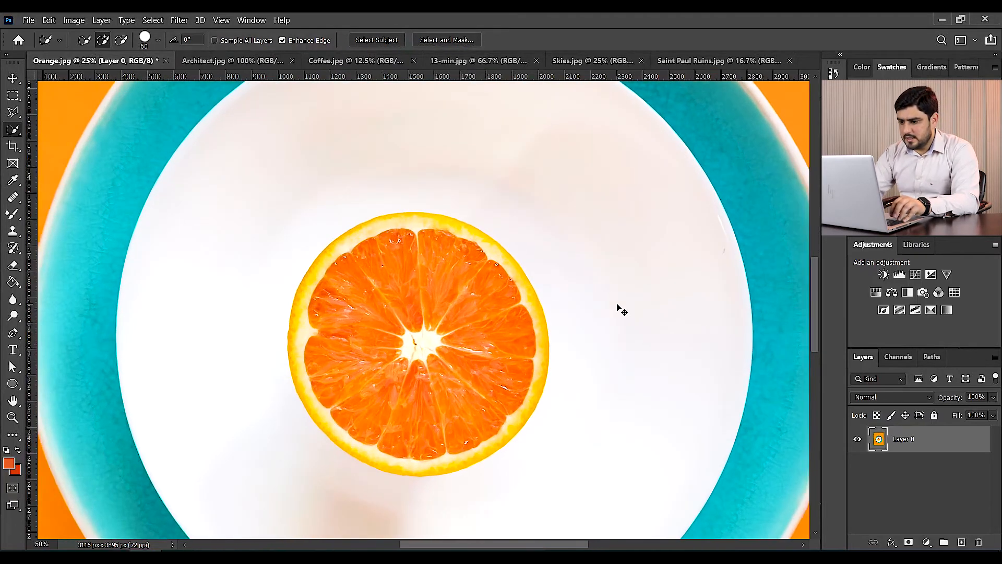
scroll(317, 268, "up", 6)
key("ctrl+plus")
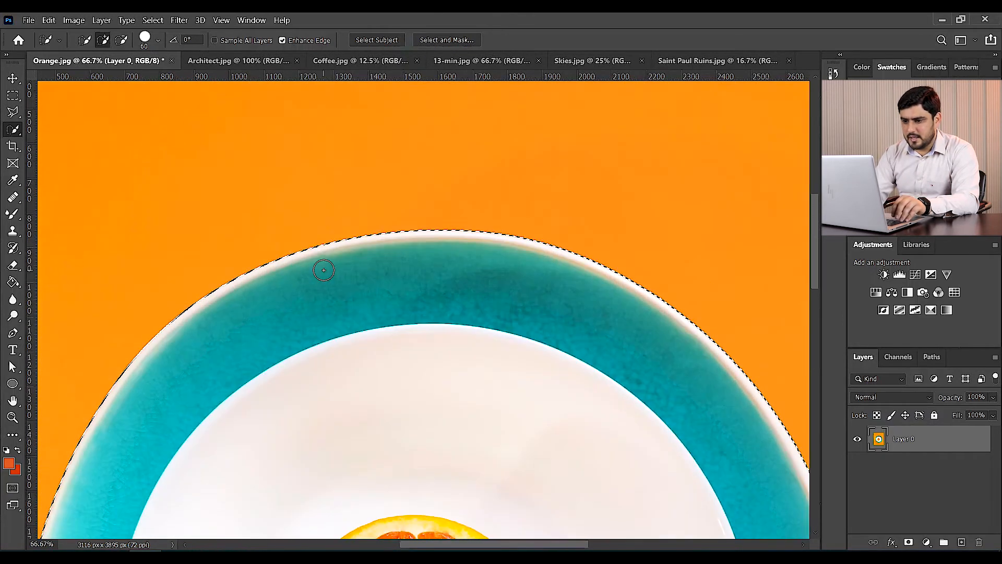
scroll(324, 270, "up", 1)
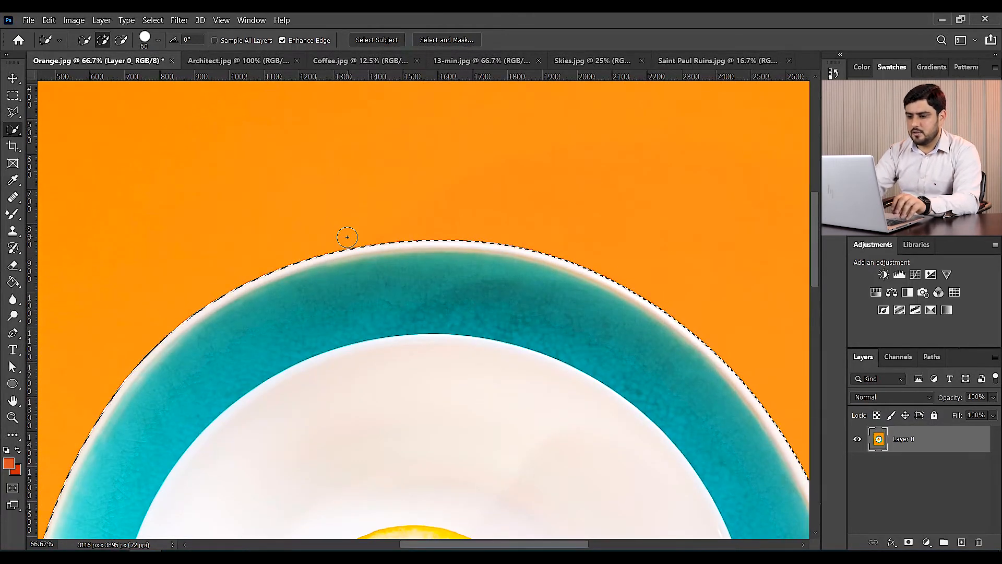
key("ctrl+shift+i")
key("ctrl+minus")
key("ctrl+minus")
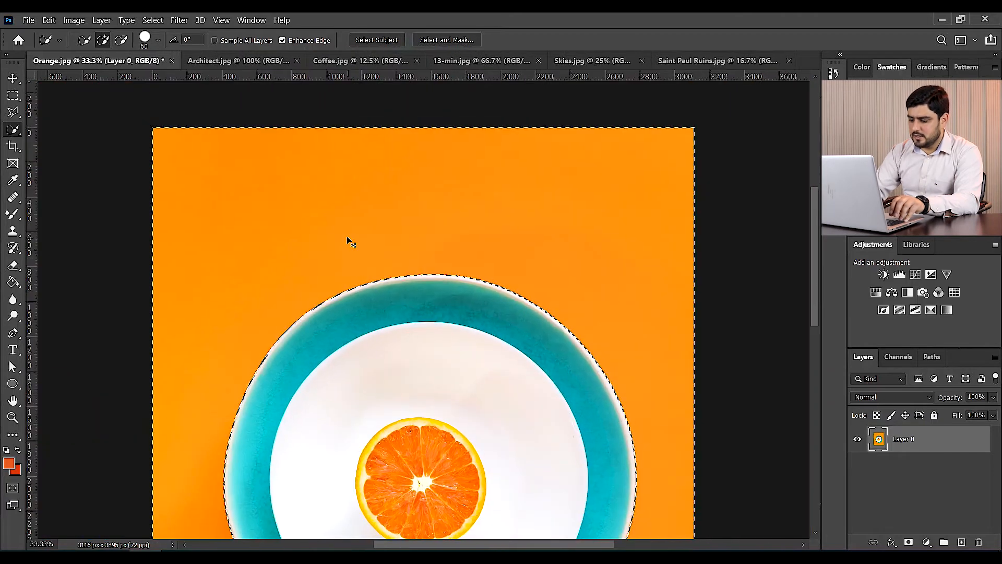
key("ctrl+0")
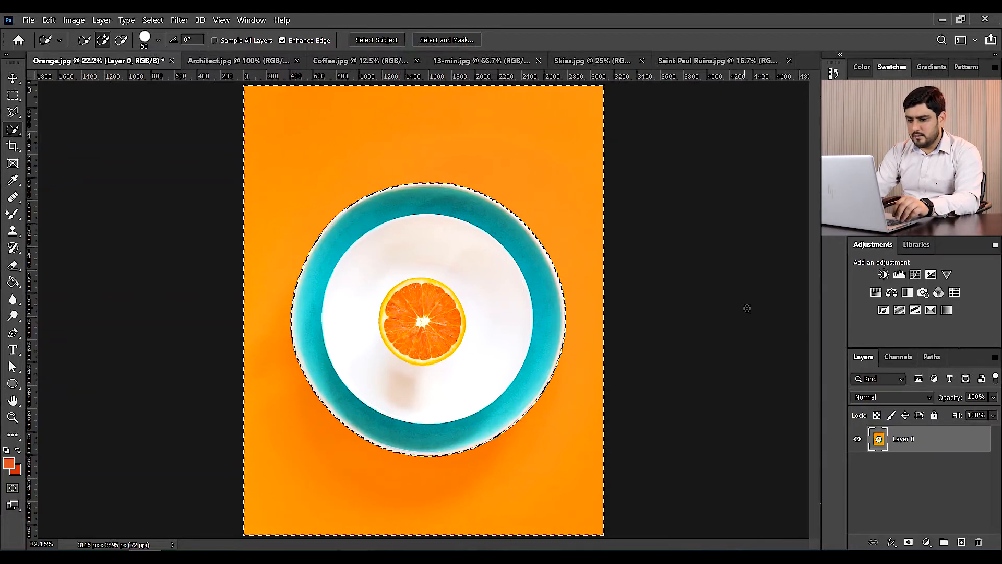
- Fill the selected background with the default black foreground color, deselect it, and restore the selection
key("alt")
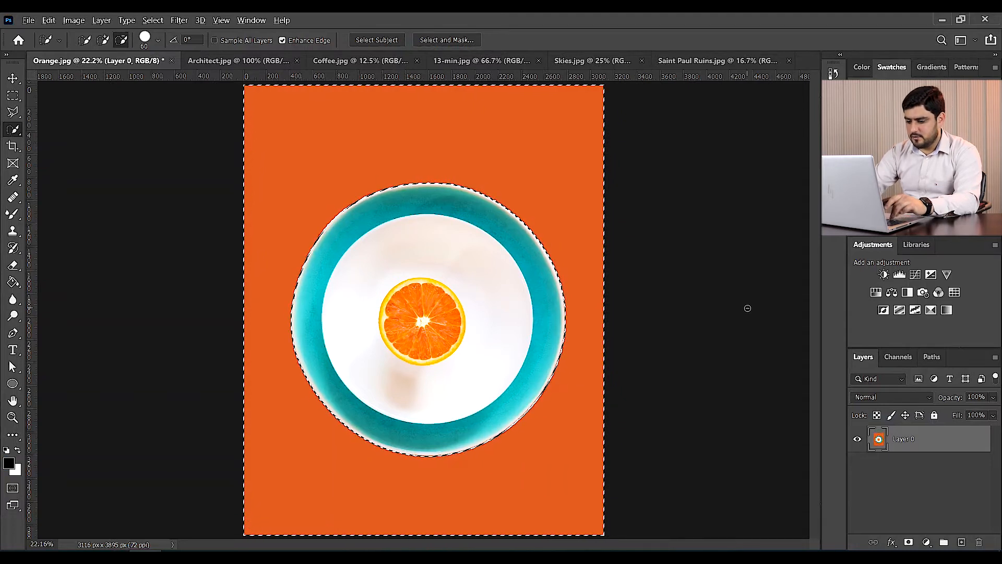
key("alt+BackSpace")
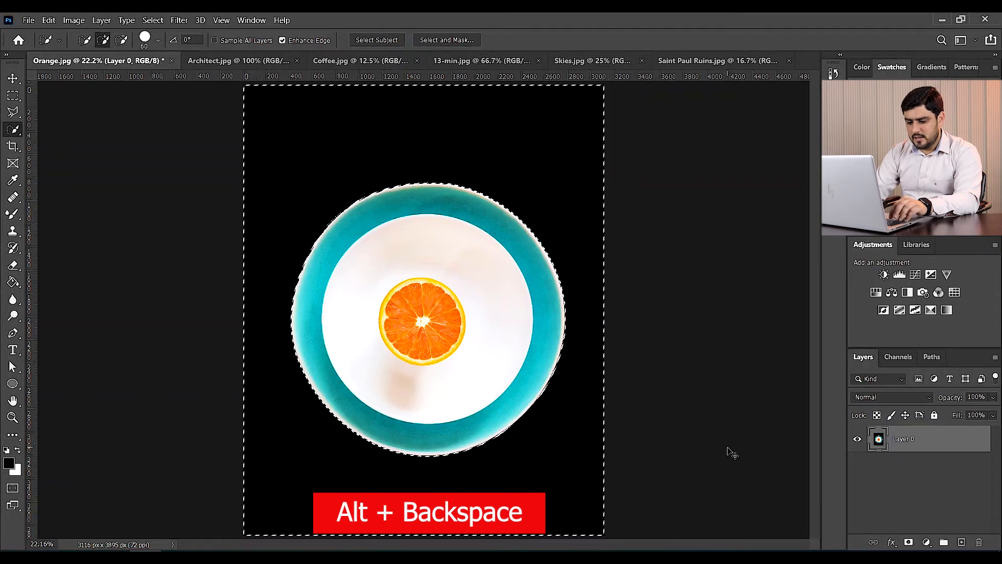
key("ctrl+d")
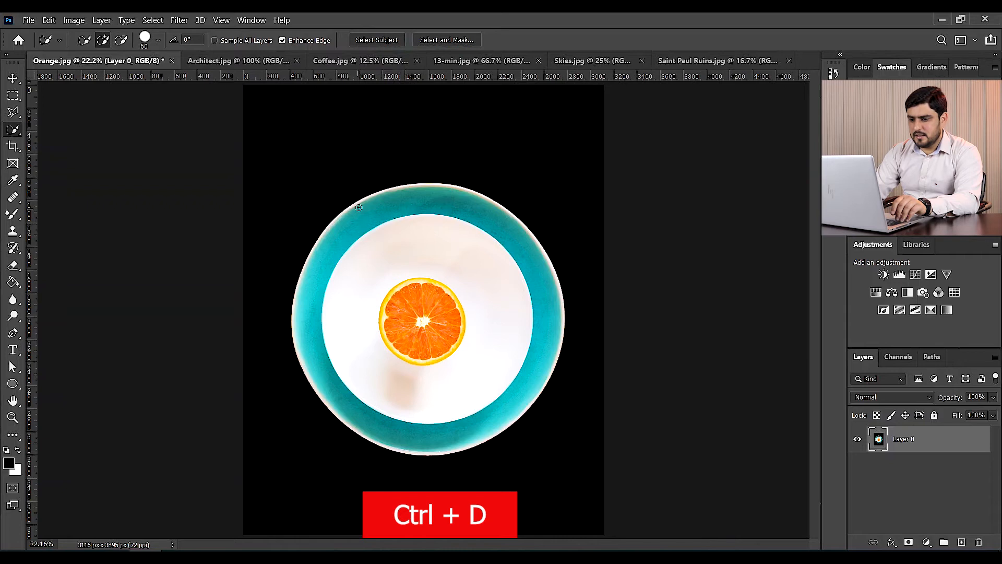
key("ctrl+shift+d")
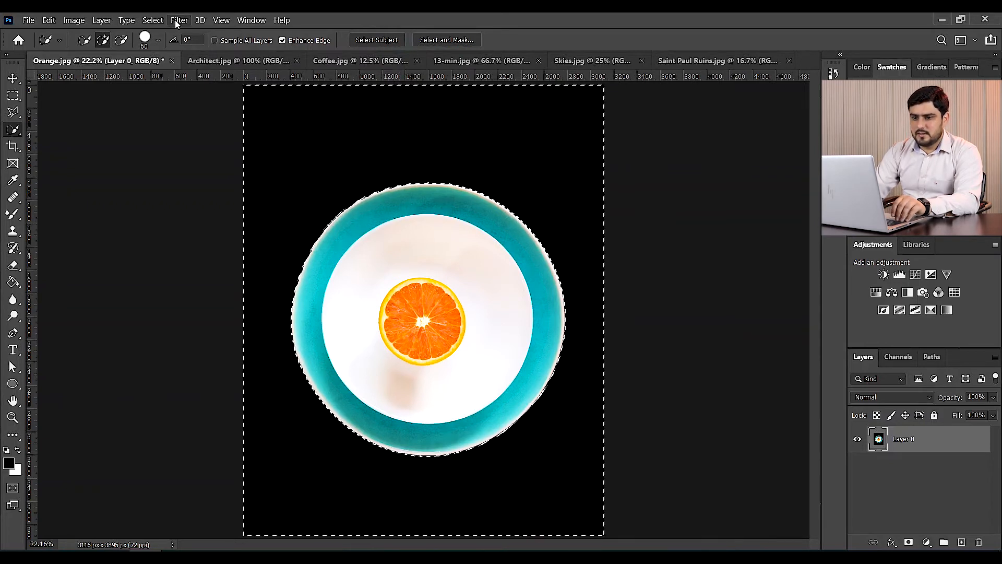
- Expand the background selection by 3 pixels
left_click(155, 20)
mouse_move(174, 199)
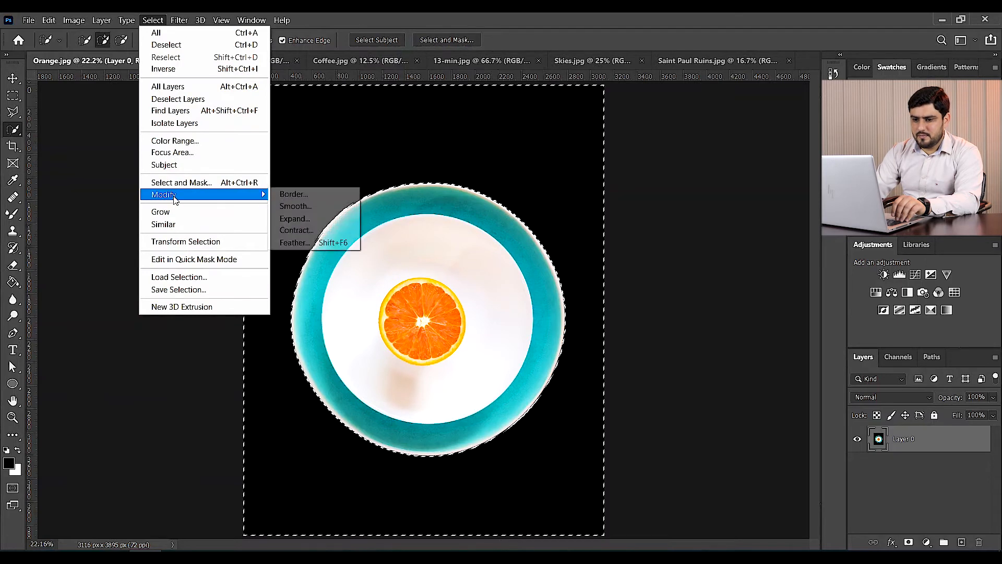
left_click(315, 218)
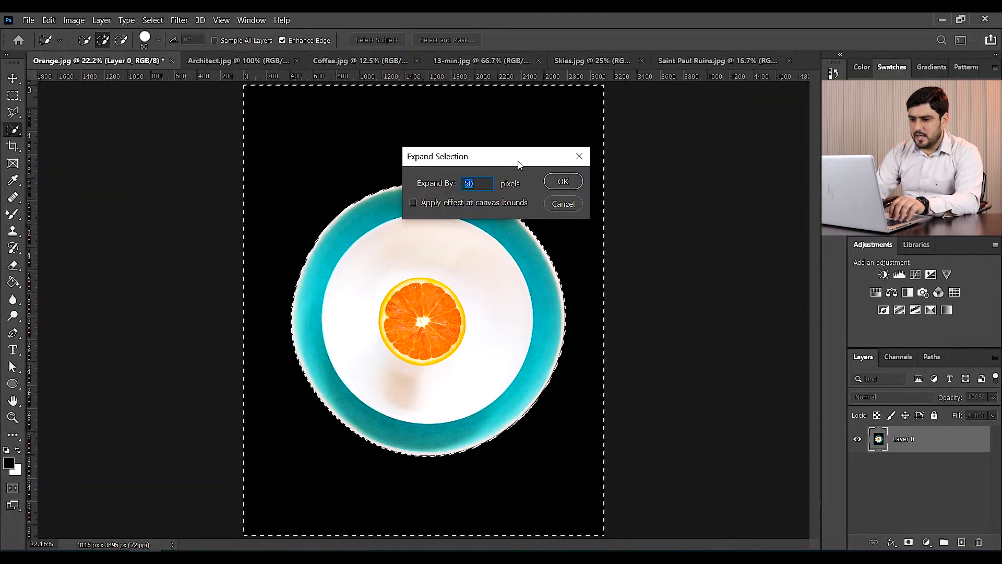
left_click_drag(509, 163, 725, 208)
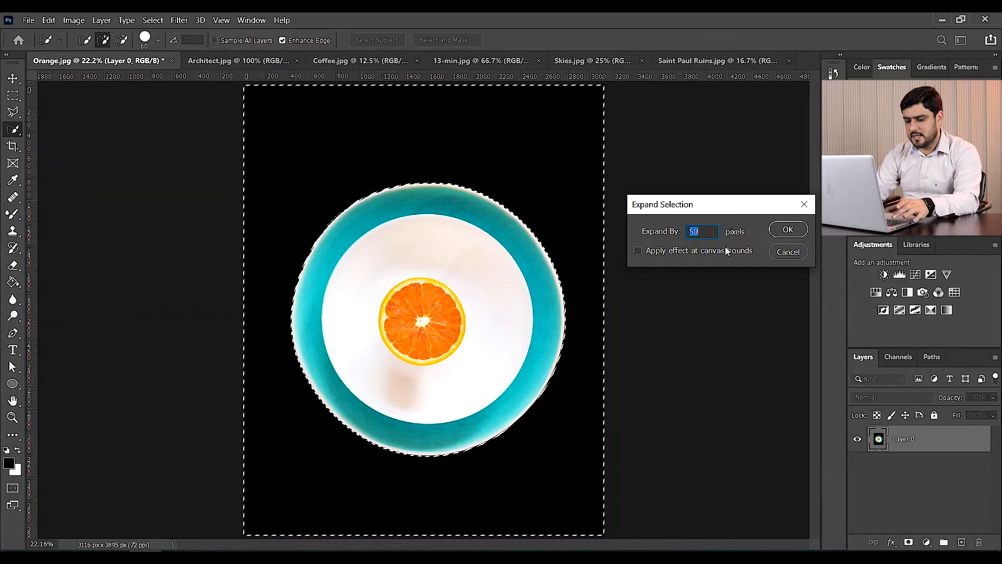
type("3")
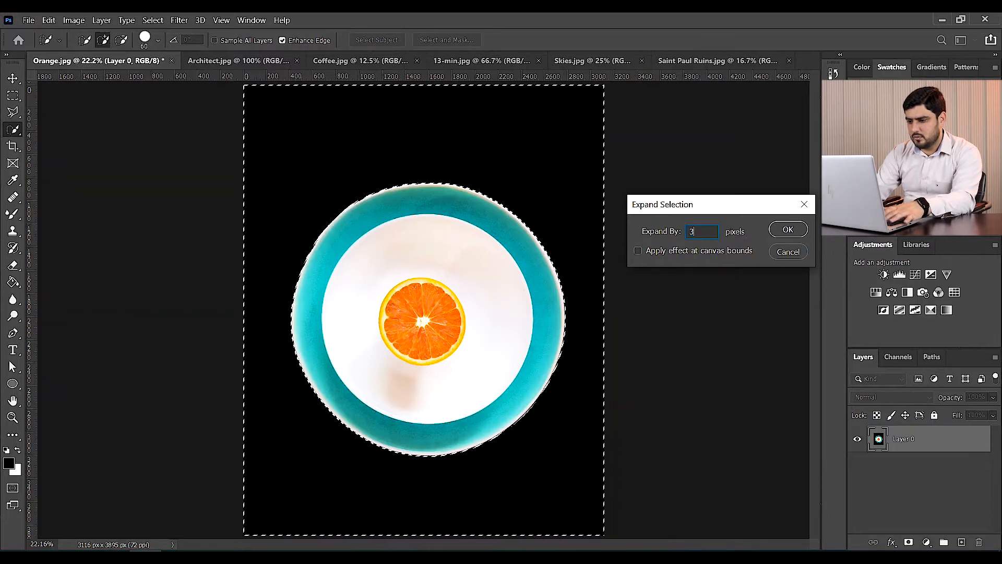
left_click(787, 230)
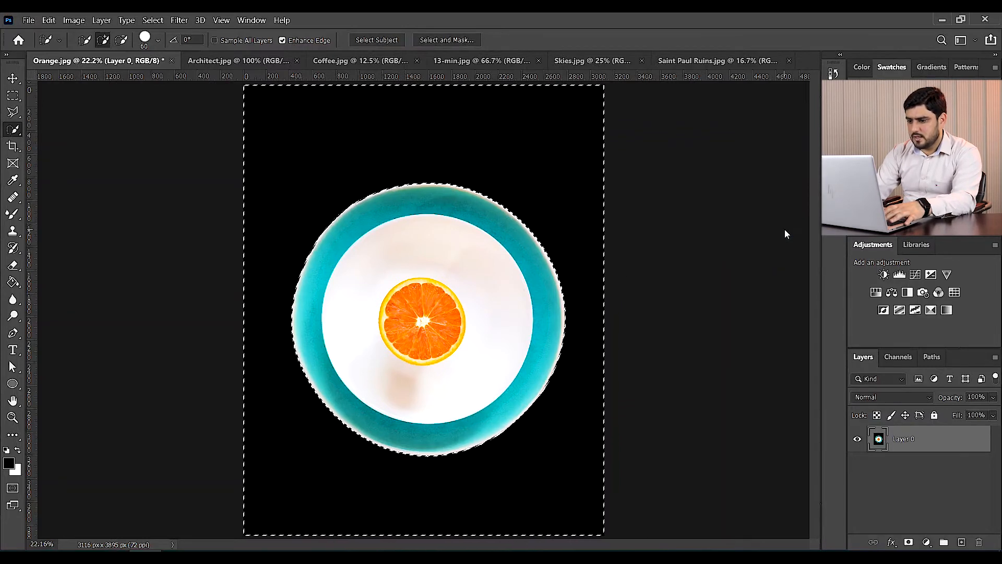
- Examine up close how the expanded selection follows the plate's rim
key("ctrl+1")
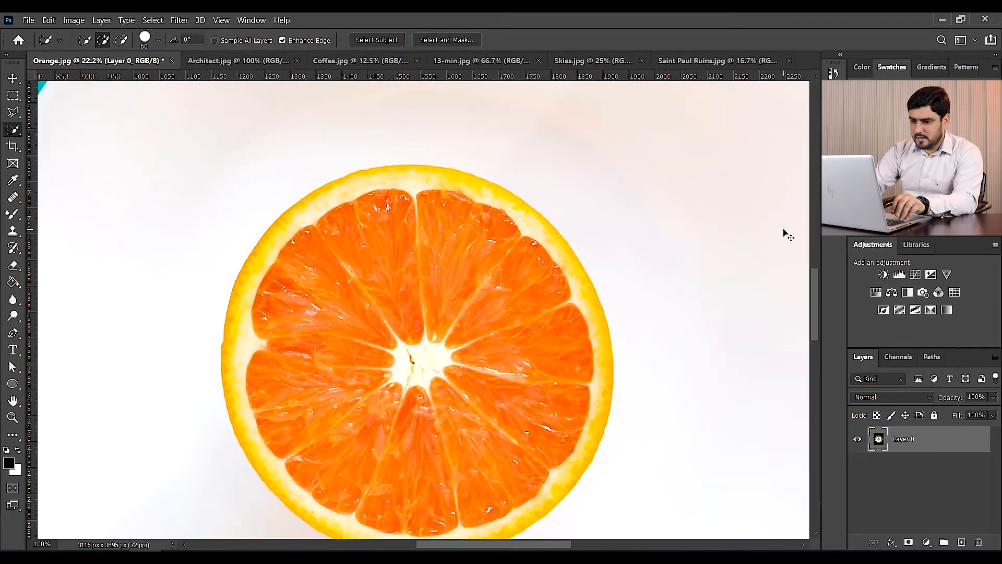
key("ctrl+minus")
key("ctrl+minus")
key("ctrl+minus")
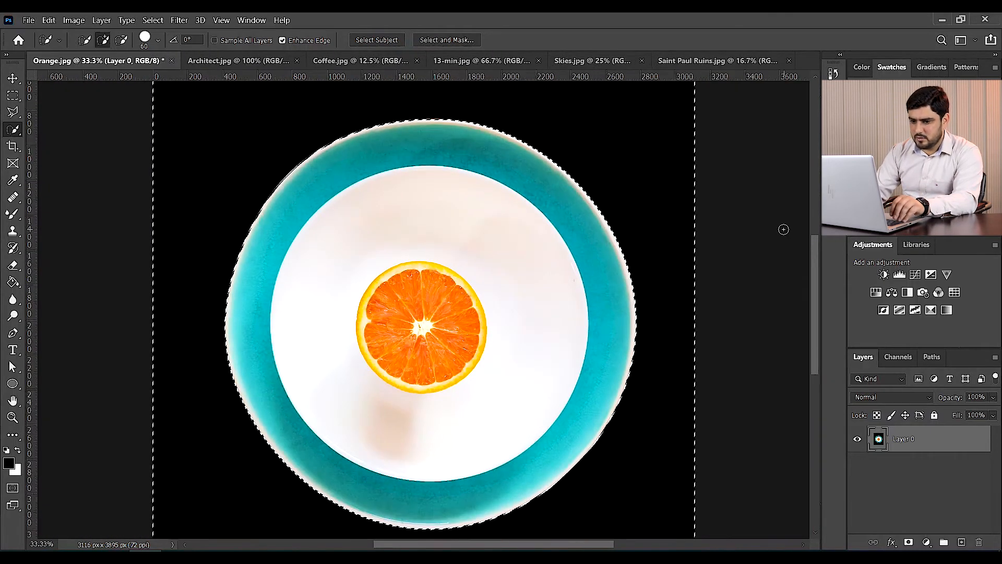
key("ctrl+plus")
key("ctrl+plus")
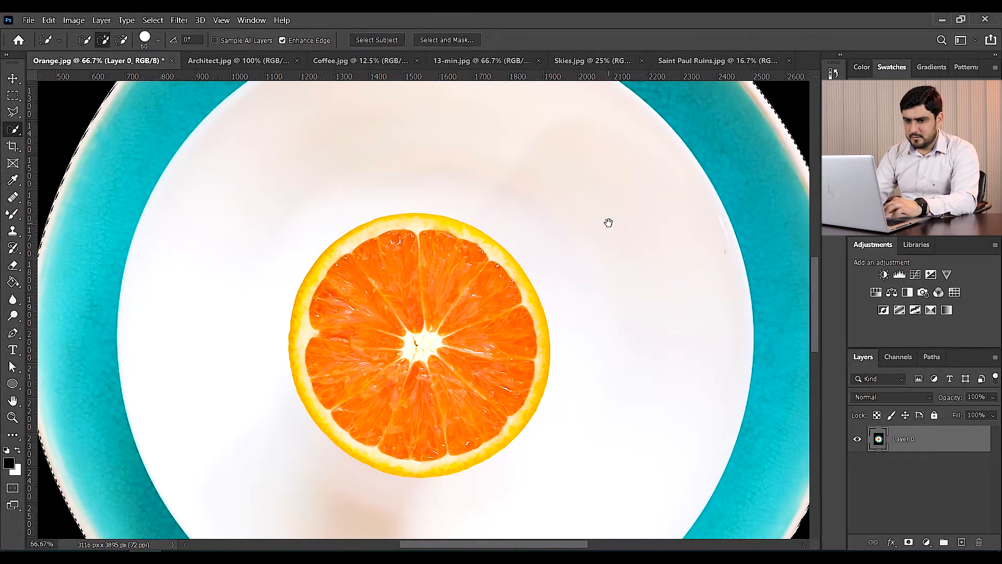
left_click_drag(394, 163, 585, 371)
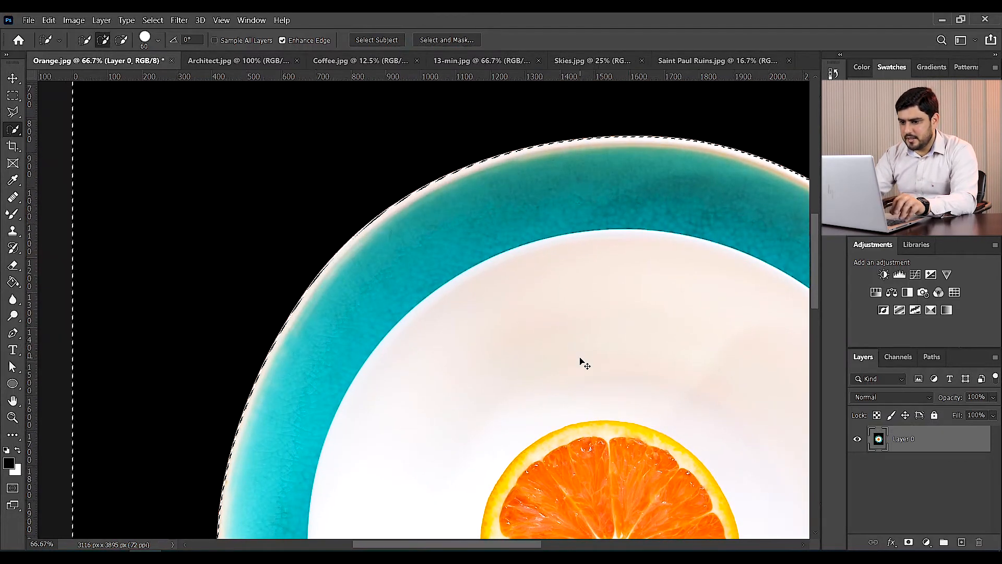
key("ctrl+plus")
key("ctrl+plus")
mouse_move(290, 263)
left_mouse_down()
mouse_move(437, 389)
mouse_move(486, 411)
left_mouse_up()
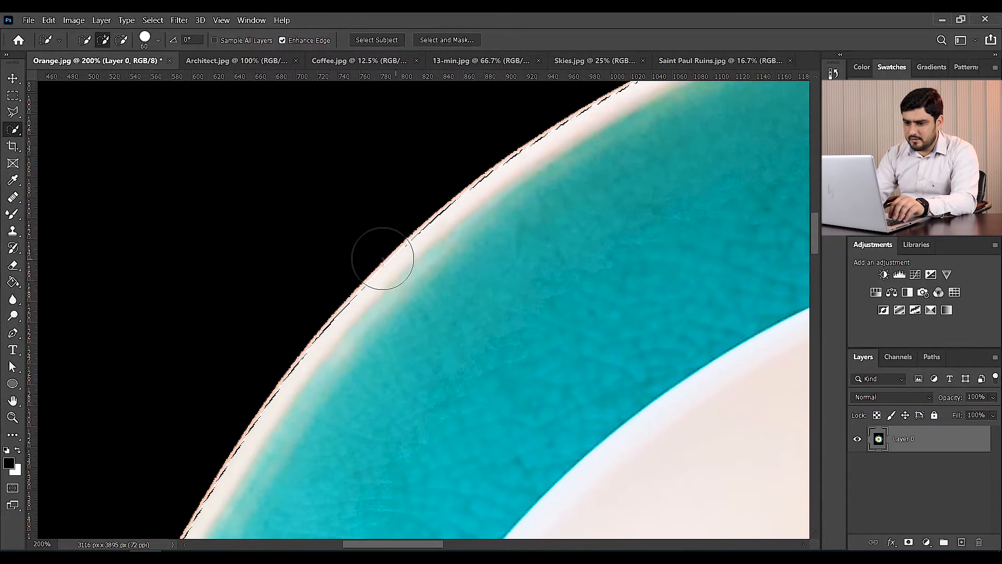
- Contract the background selection by 2 pixels, leaving the effect at canvas bounds off
left_click(178, 23)
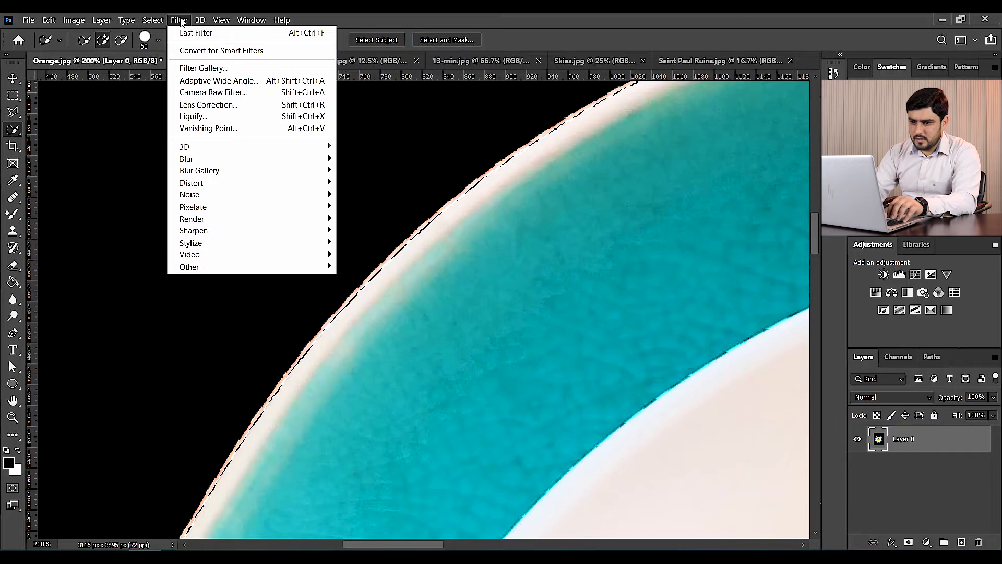
left_click(179, 21)
left_click(153, 20)
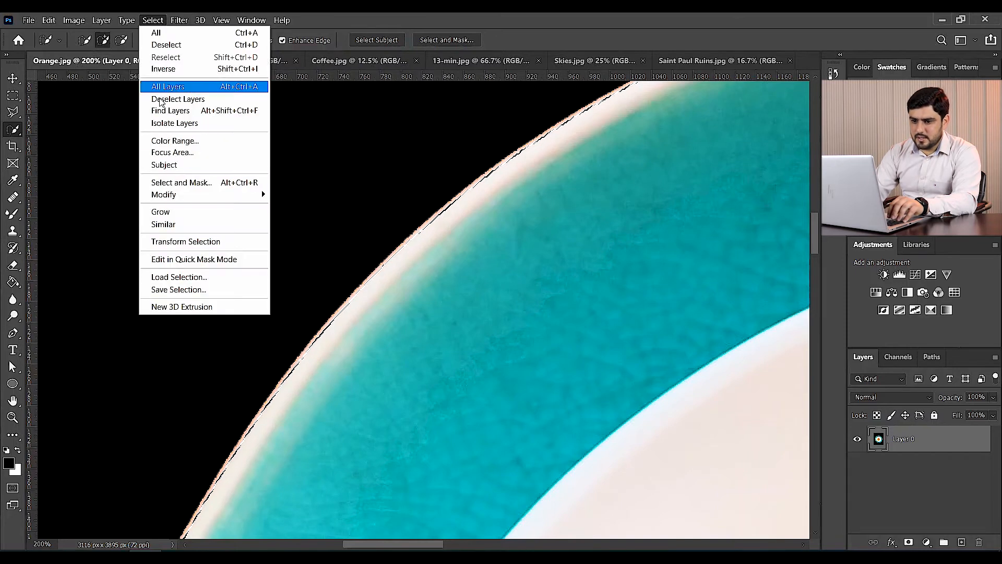
mouse_move(185, 197)
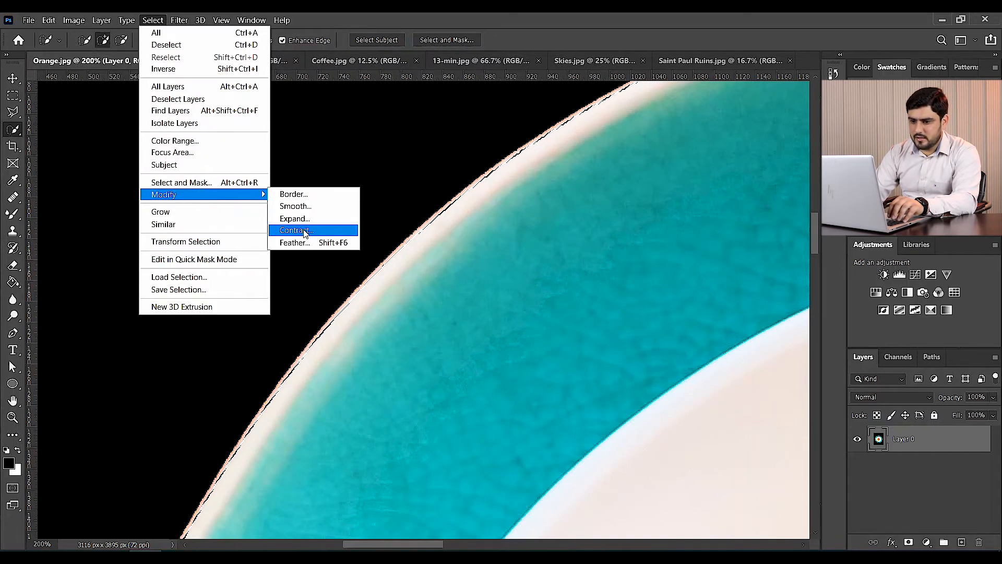
left_click(304, 232)
left_click_drag(487, 158, 569, 158)
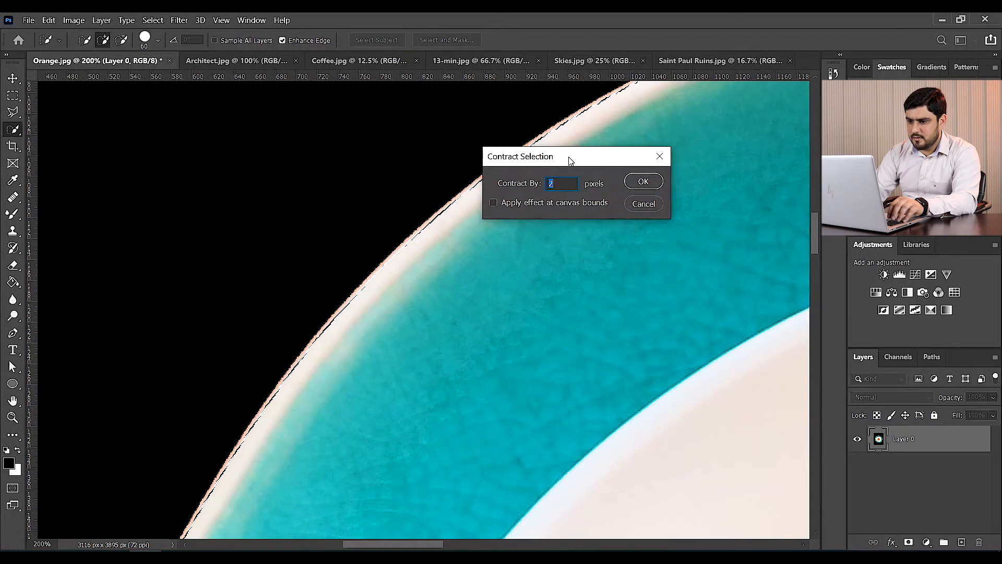
left_click(644, 181)
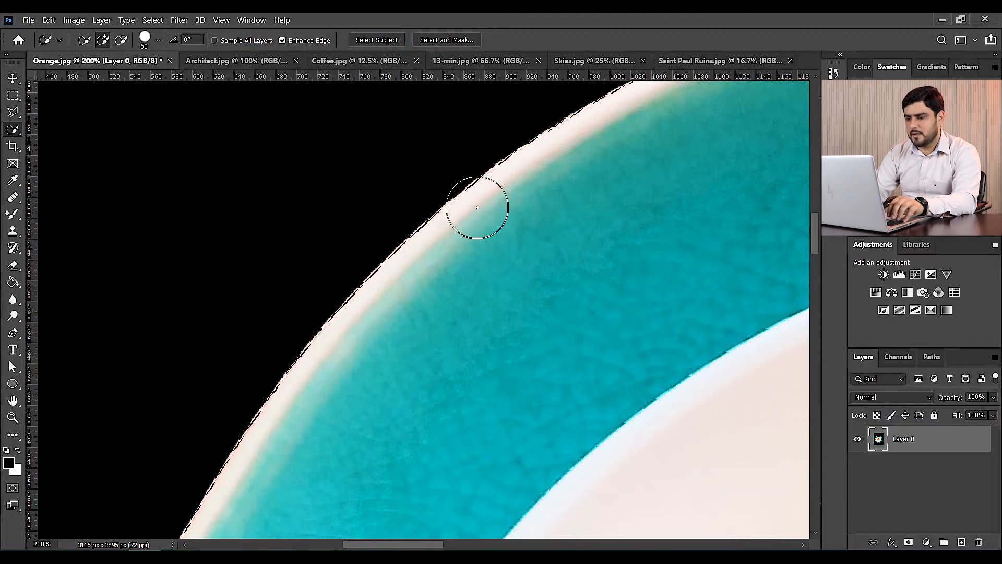
- Examine the contracted selection's edge around the whole plate
key("ctrl+minus")
key("ctrl+minus")
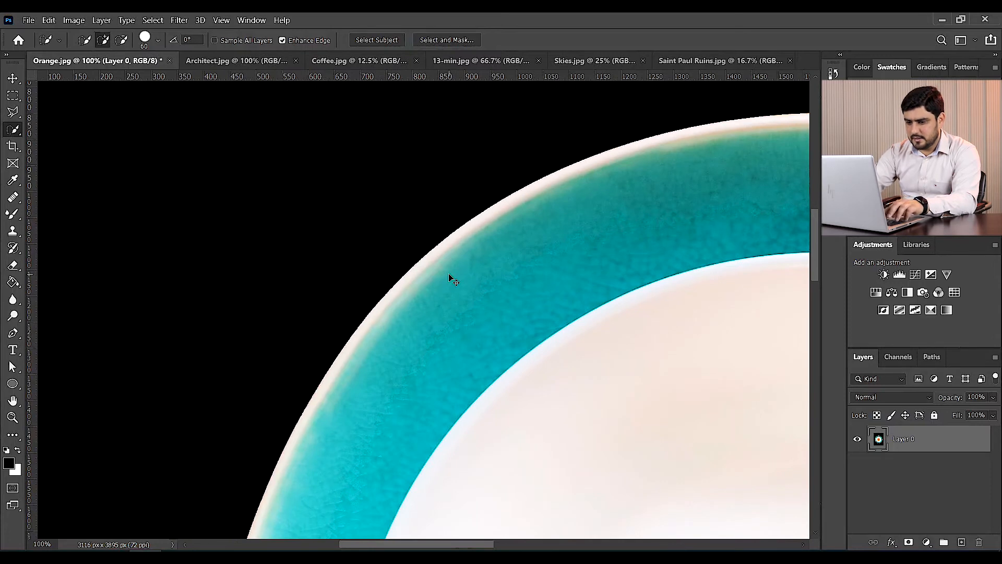
key("ctrl+minus")
key("ctrl+minus")
key("ctrl+minus")
key("ctrl+minus")
key("ctrl+minus")
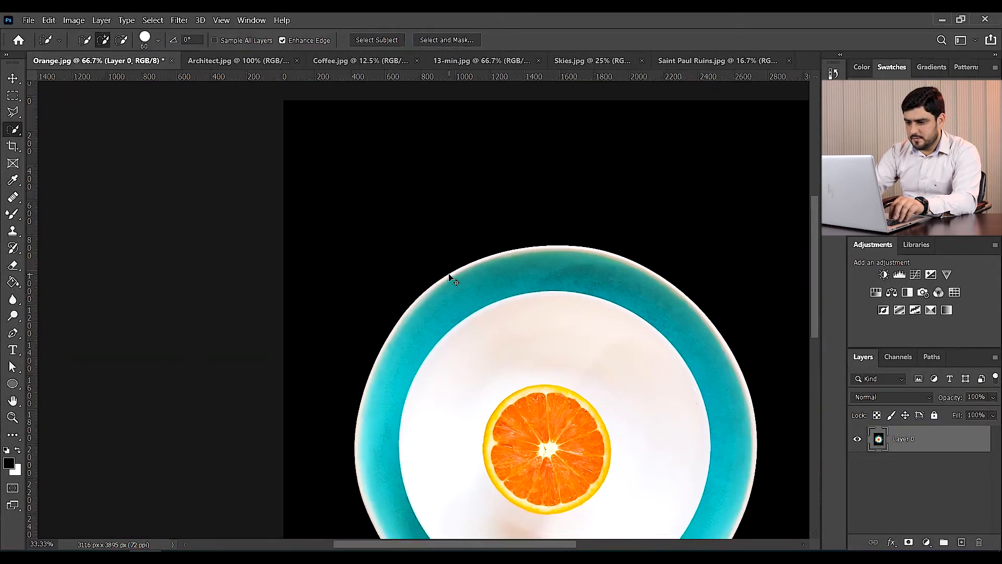
key("ctrl+plus")
key("ctrl+plus")
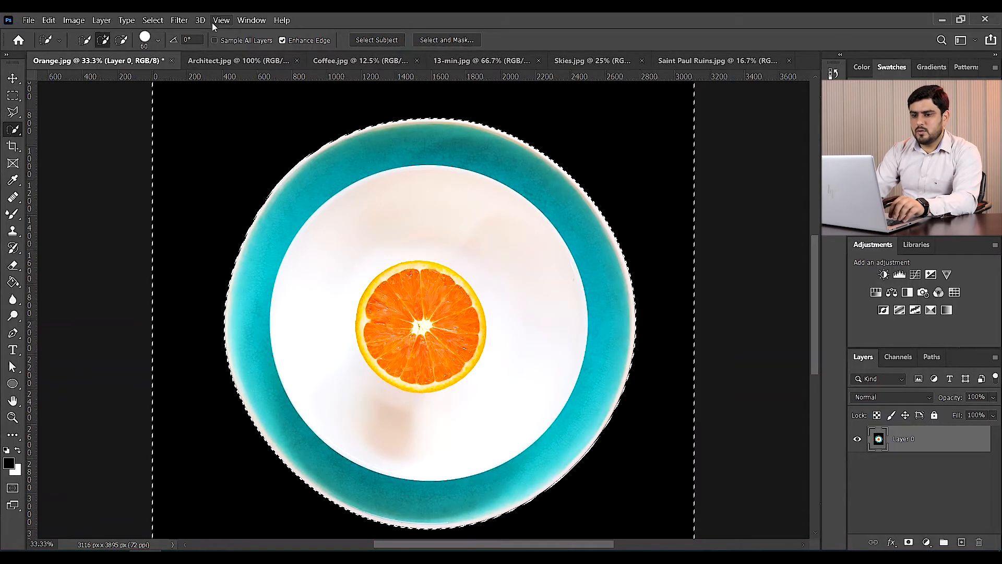
left_click(153, 20)
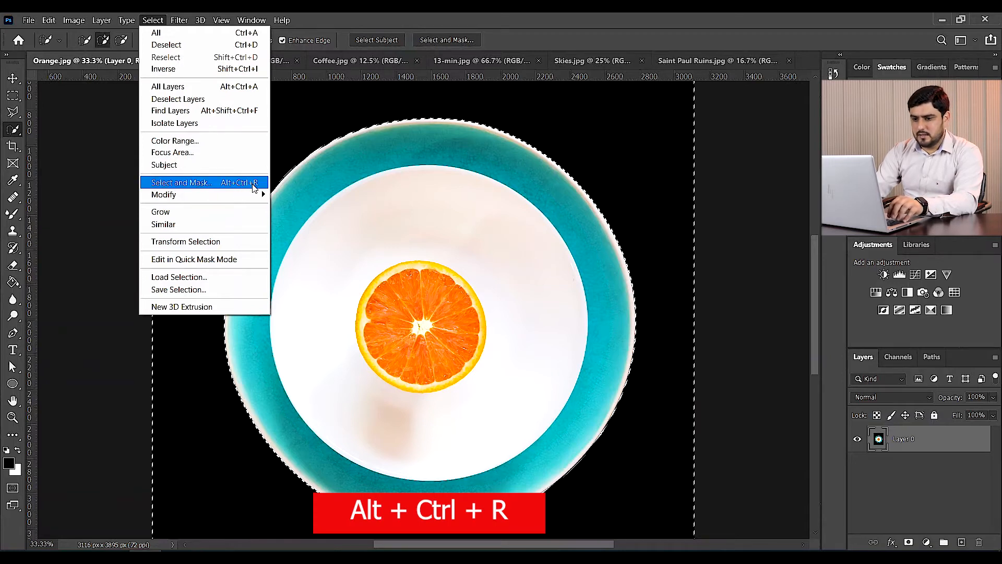
mouse_move(248, 201)
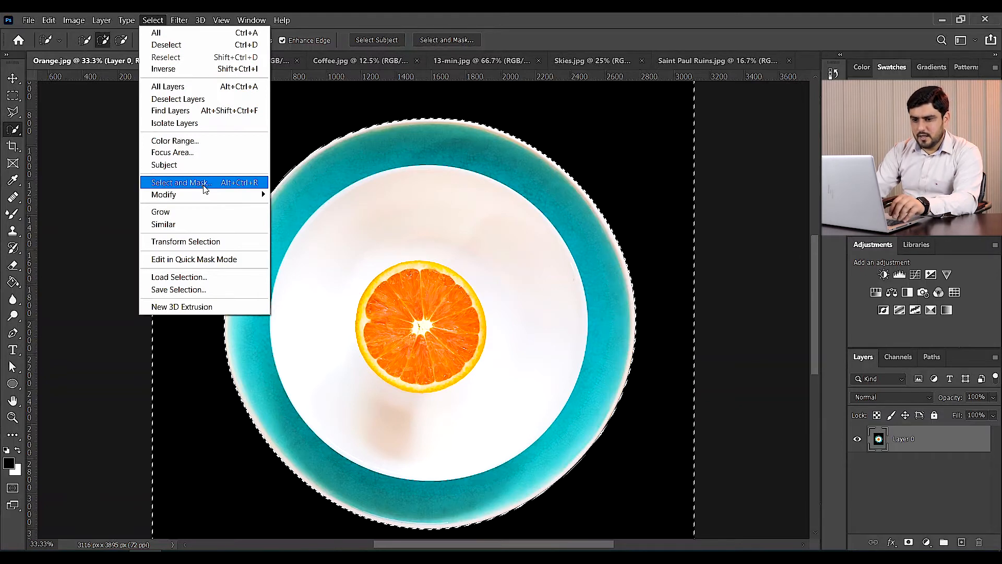
mouse_move(207, 197)
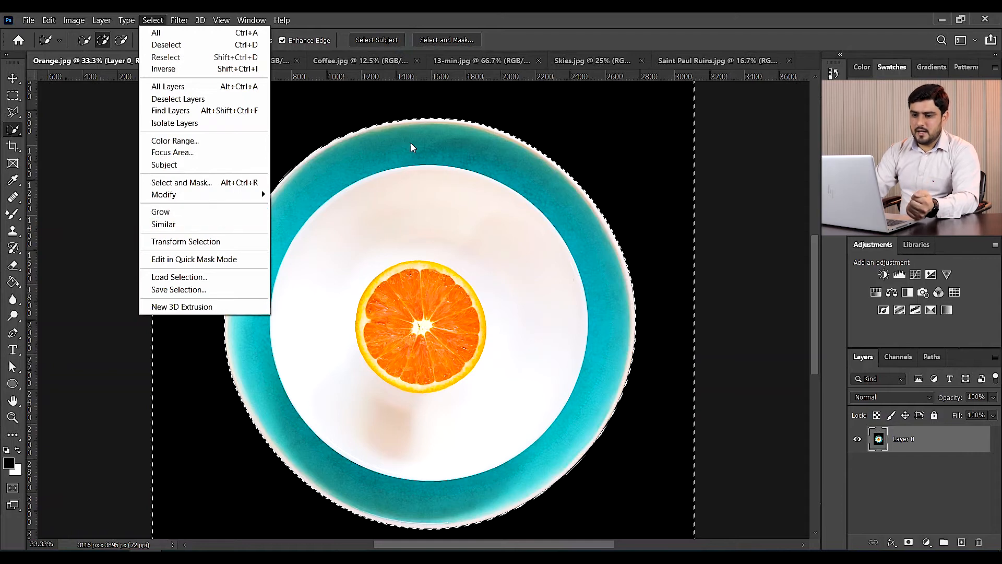
left_click(600, 17)
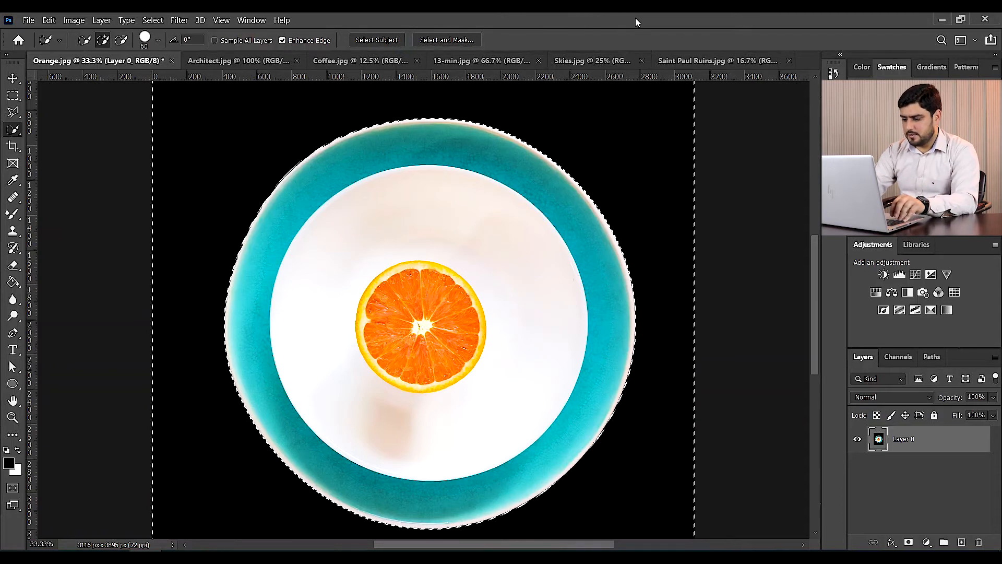
key("ctrl+minus")
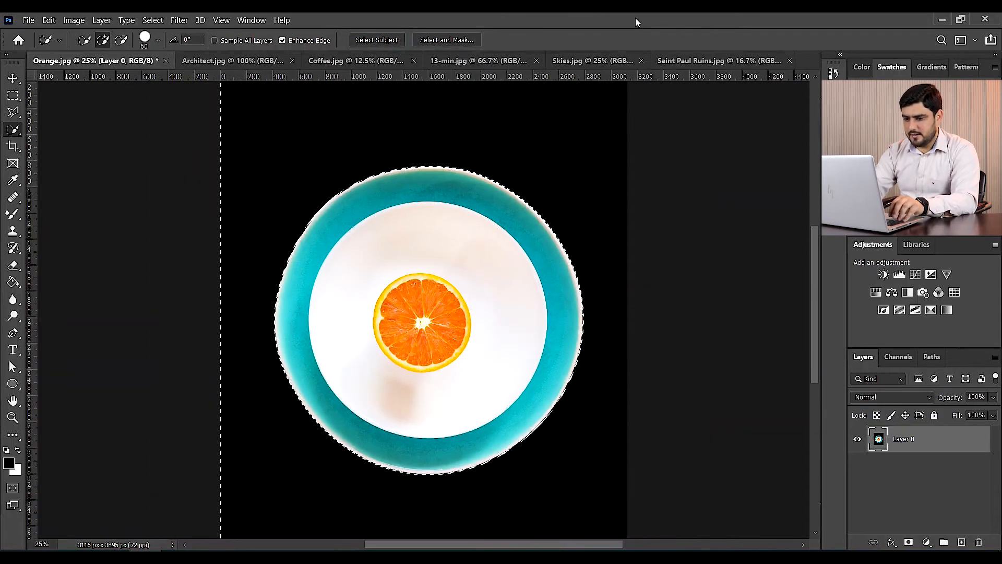
- Transform the background selection, scaling it down proportionally from opposite corners to about 79%
left_click(153, 20)
left_click(179, 242)
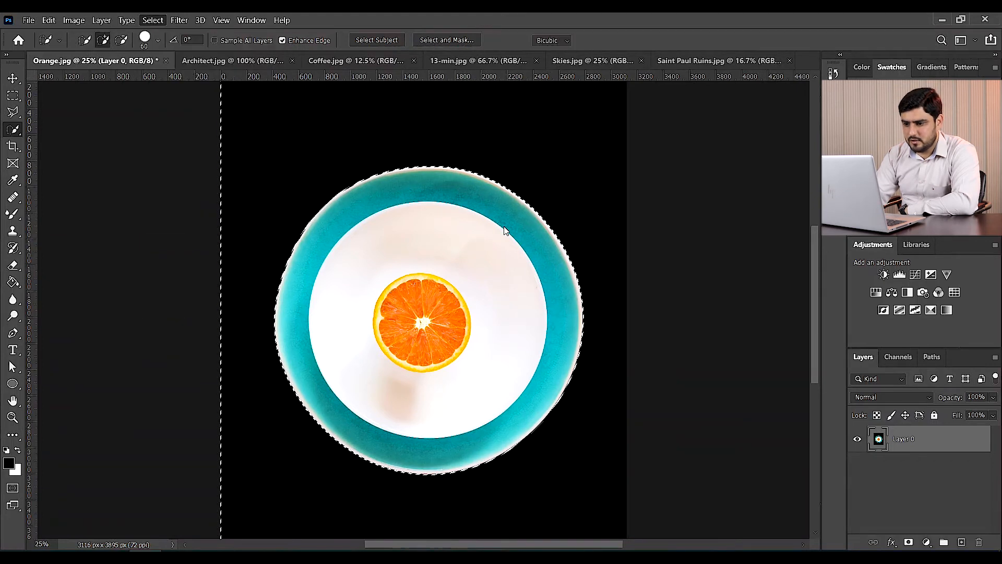
key("ctrl+minus")
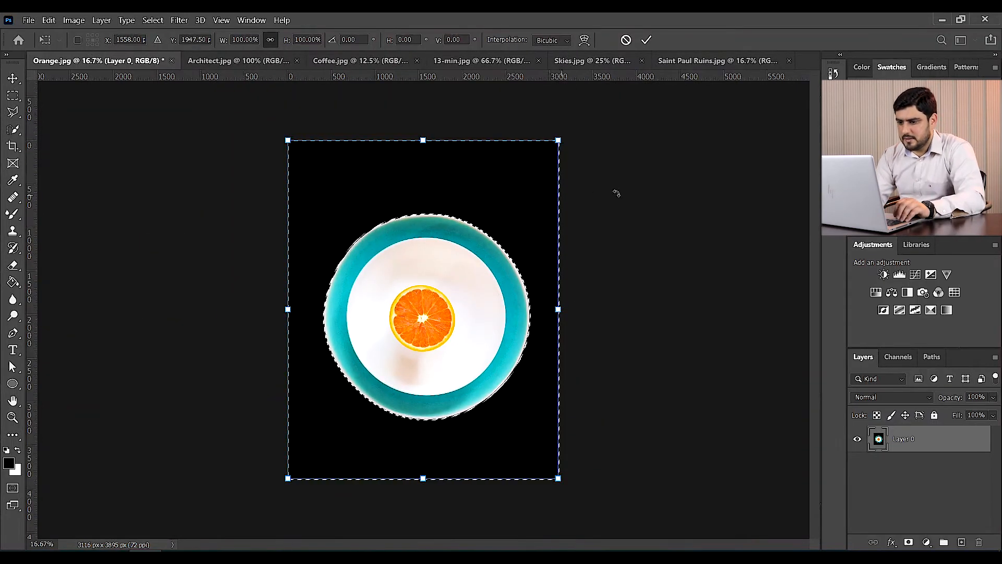
left_click_drag(558, 140, 537, 164)
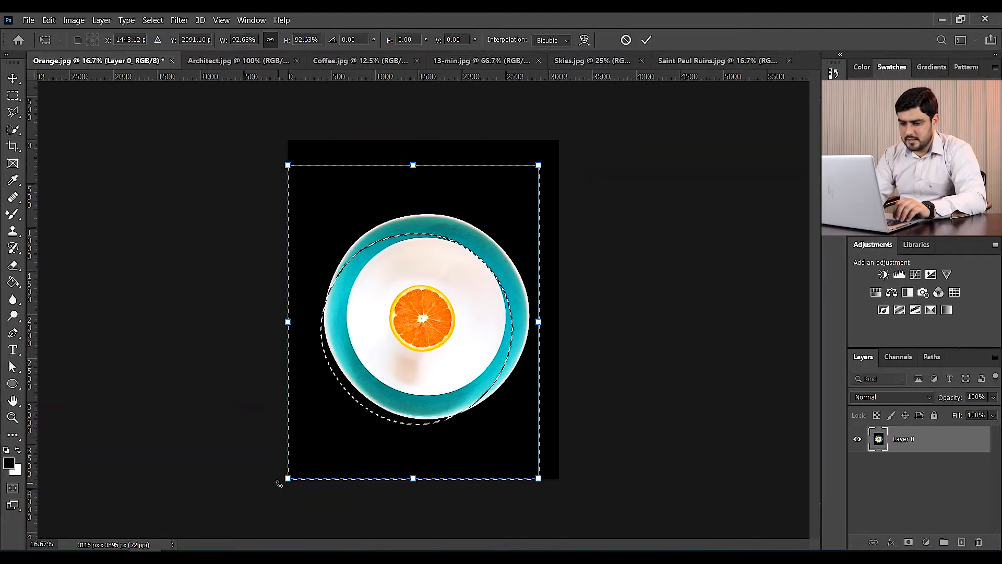
left_click_drag(288, 478, 311, 450)
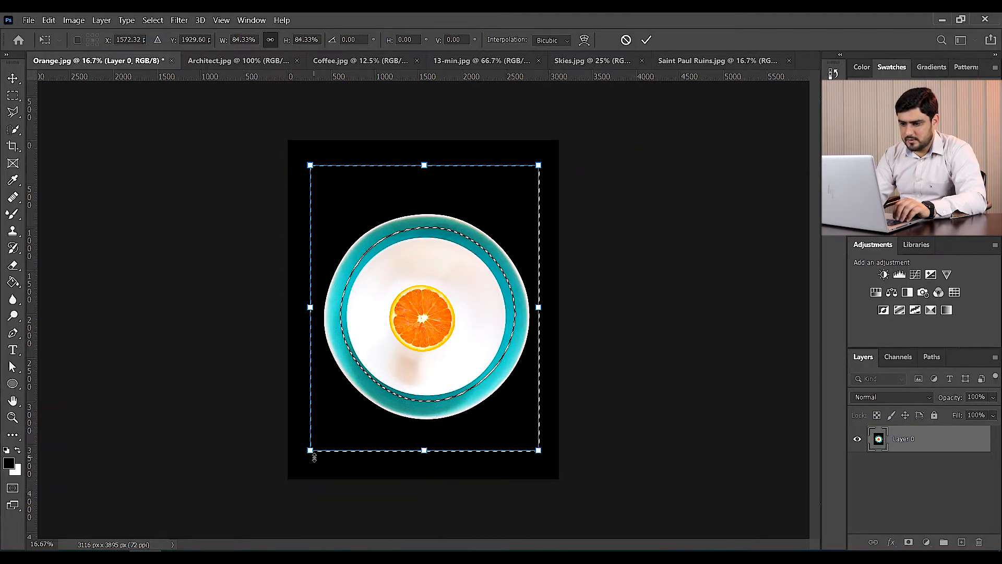
left_click_drag(535, 162, 528, 171)
left_click_drag(313, 448, 319, 442)
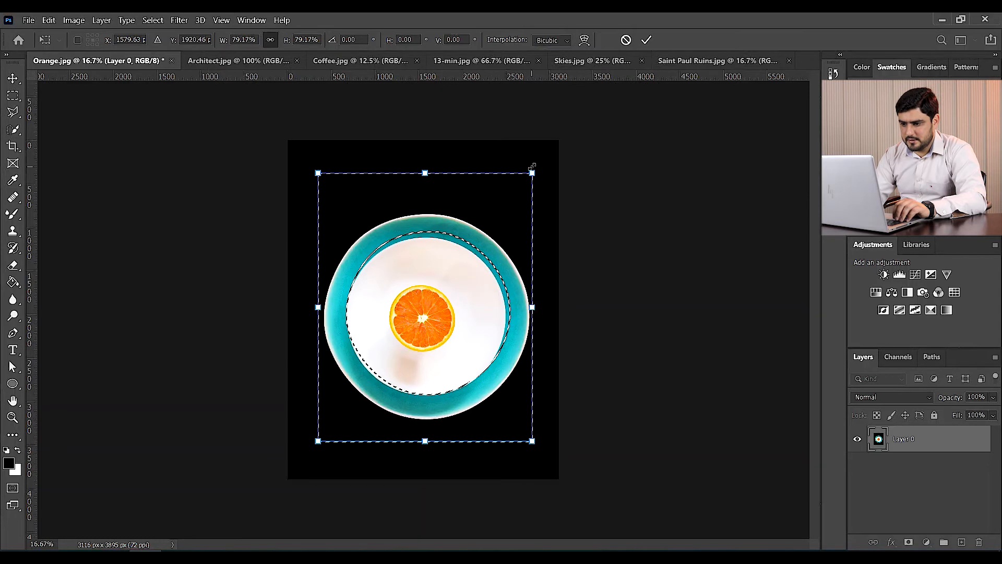
- Fit the selection's round cutout to the plate's white inner circle by nudging it, scaling to about 77.8%, and applying the transform
key("Down")
key("Down")
key("Down")
key("Down")
key("Down")
key("Down")
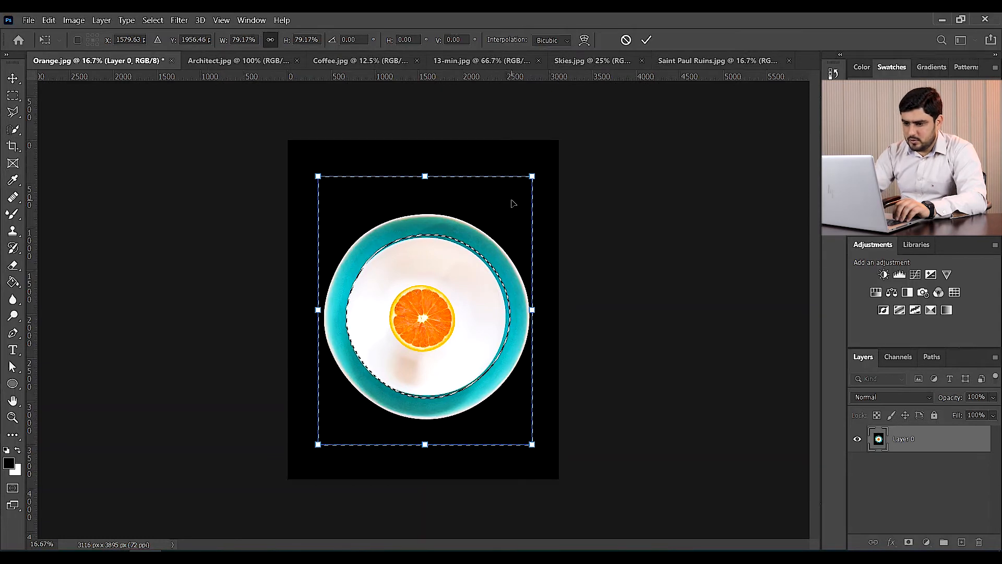
key("Down")
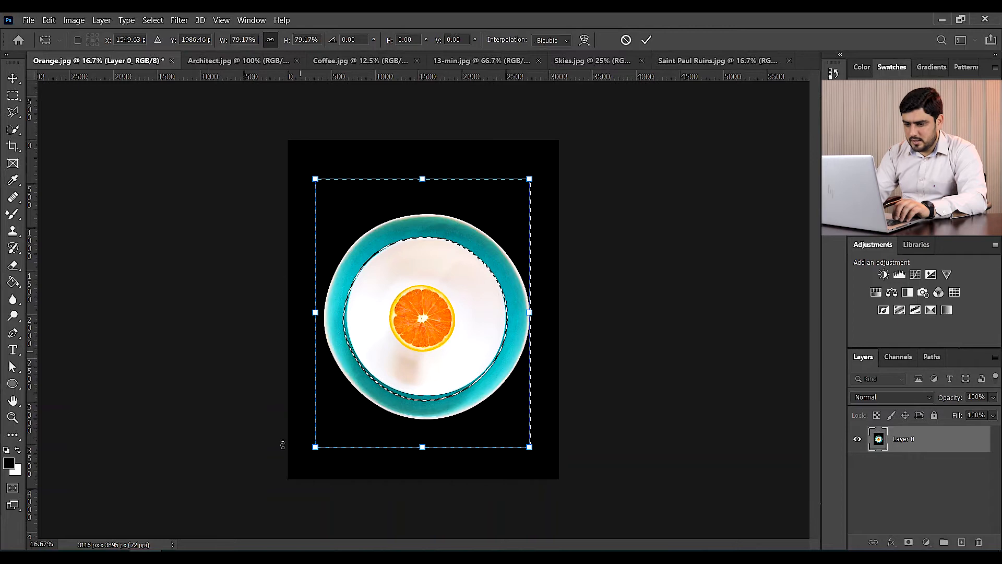
left_click_drag(315, 447, 319, 442)
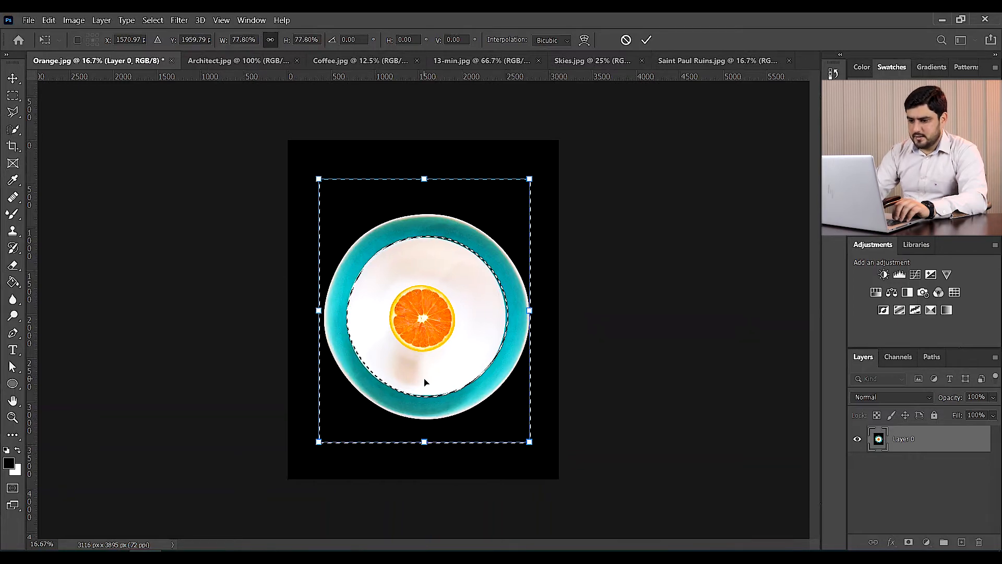
left_click_drag(425, 382, 425, 383)
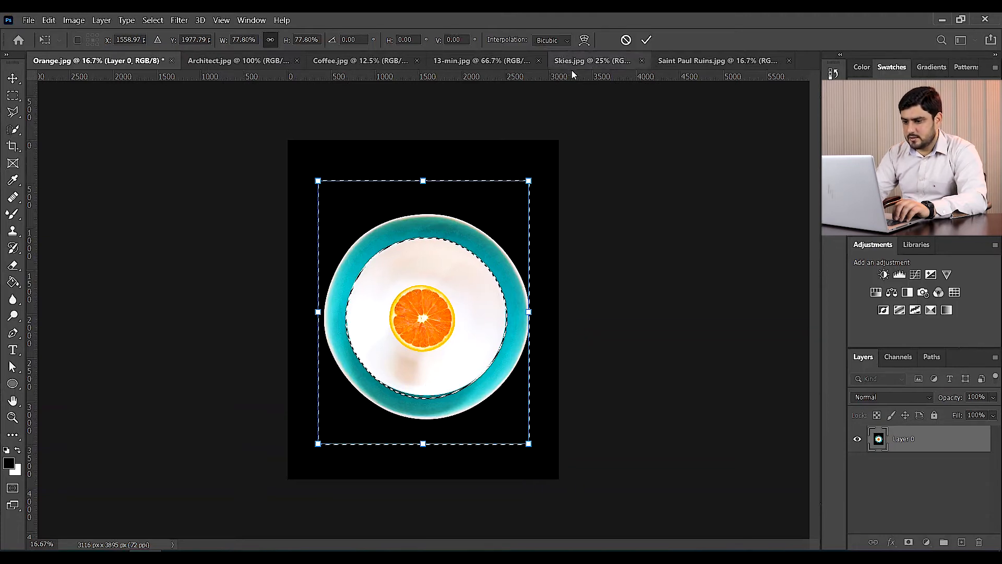
left_click(646, 39)
key("w")
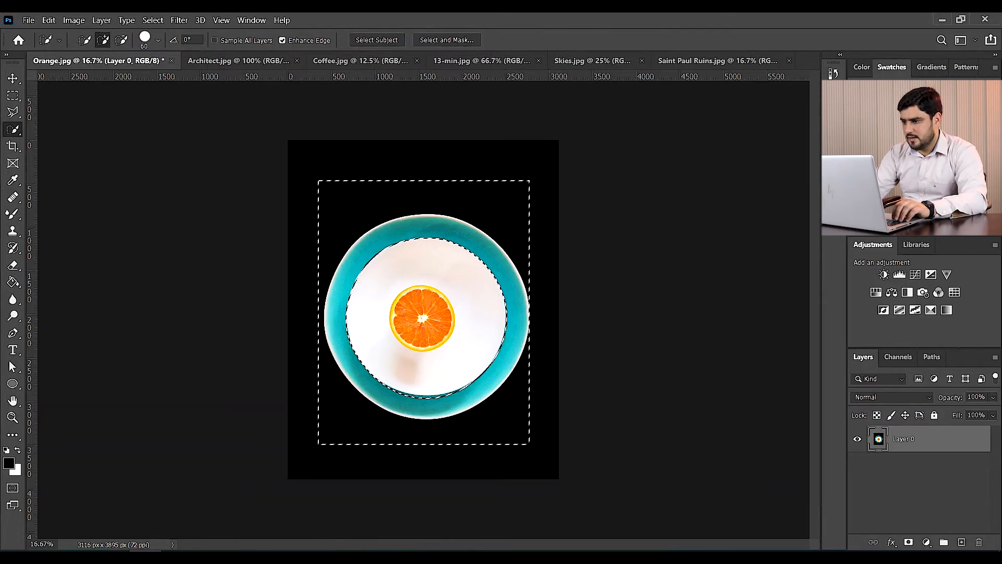
- Choose red as the foreground color, try filling the transformed selection with it, and undo the fill
left_click(940, 88)
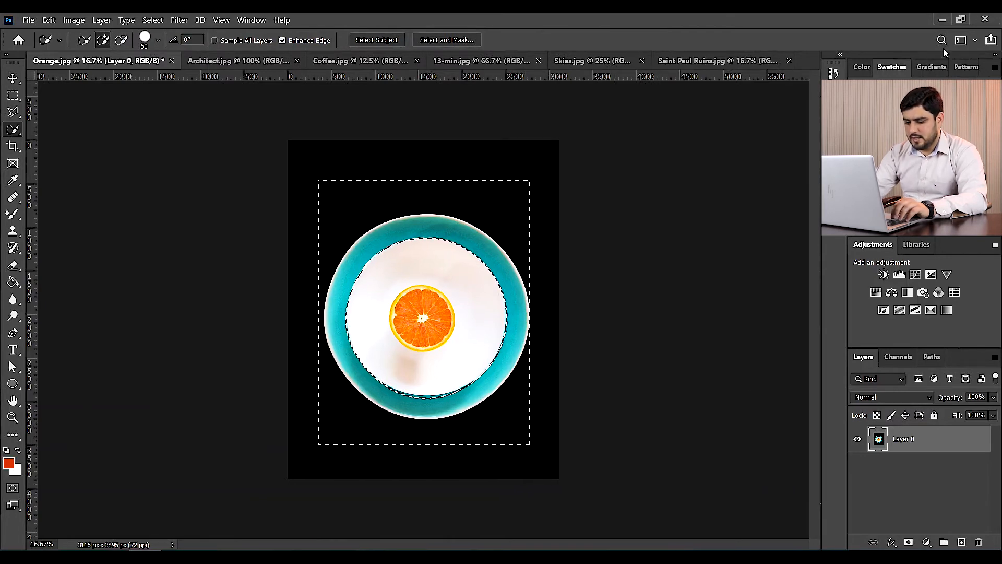
key("alt+BackSpace")
key("ctrl+d")
key("ctrl+z")
key("ctrl+z")
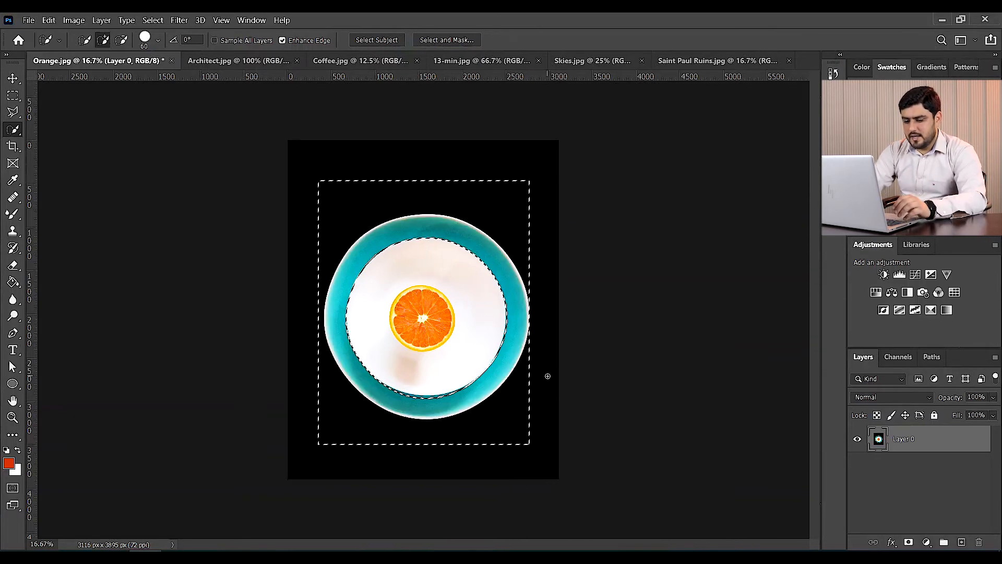
- Undo the selection transform and the earlier background fills, back to the original orange background with its selection active
key("ctrl+d")
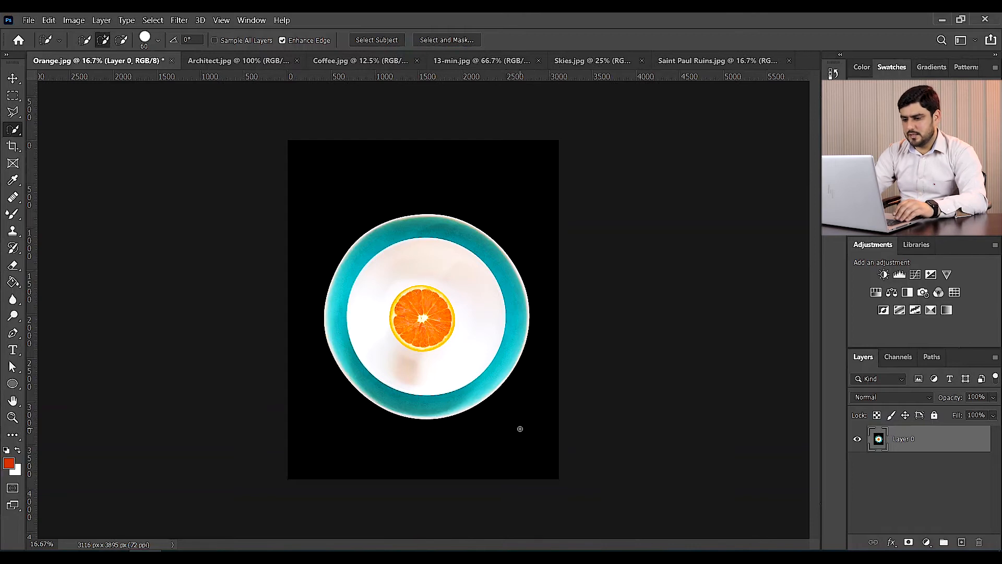
key("ctrl+z")
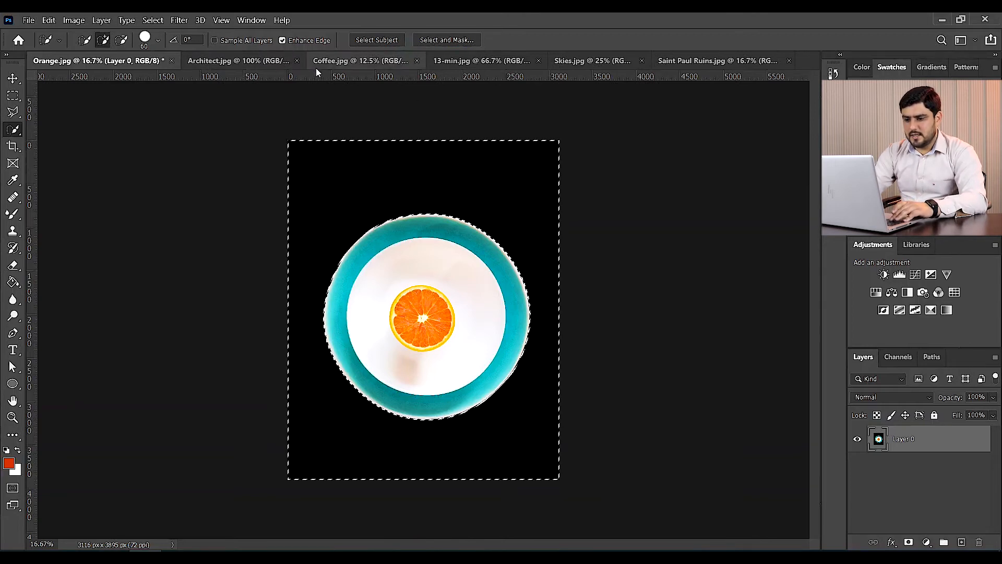
key("ctrl+z")
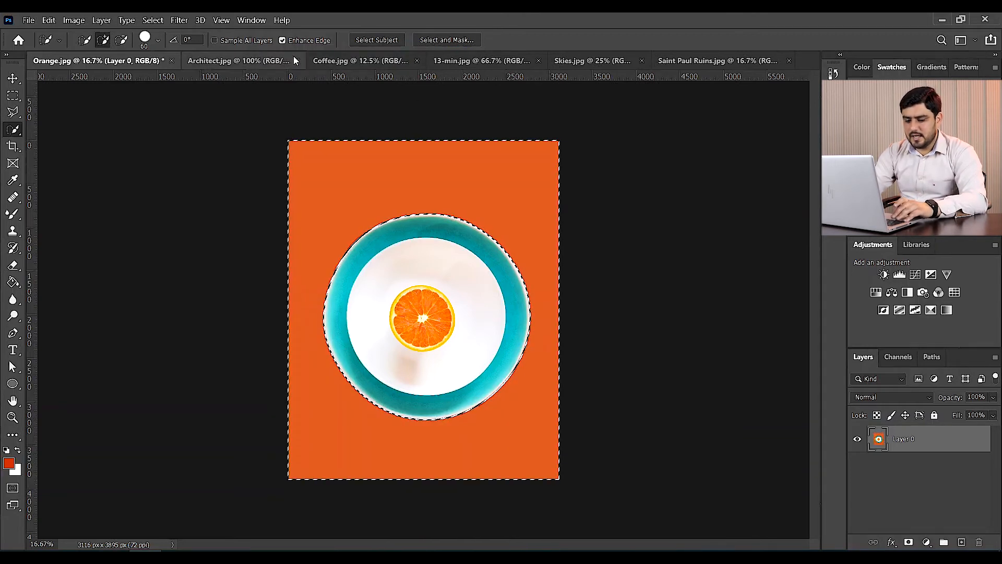
key("ctrl+z")
- View the background selection as a red overlay in Quick Mask mode and return to the normal selection view
left_click(155, 21)
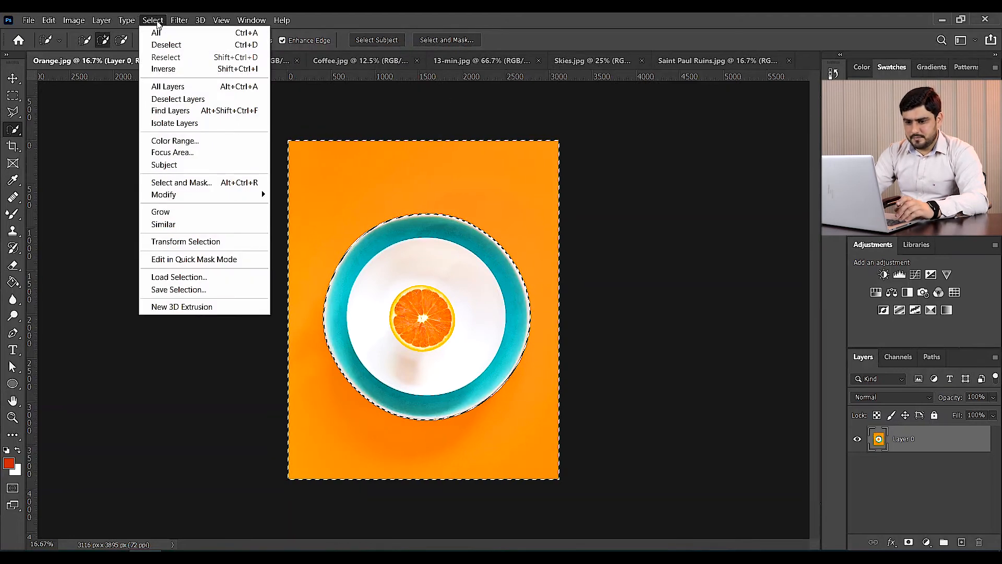
left_click(198, 260)
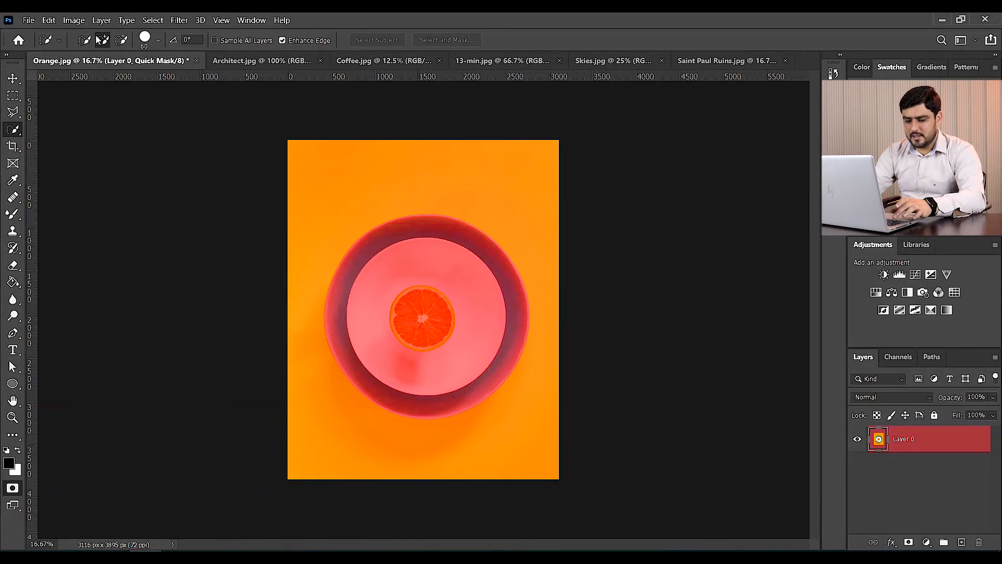
key("q")
key("q")
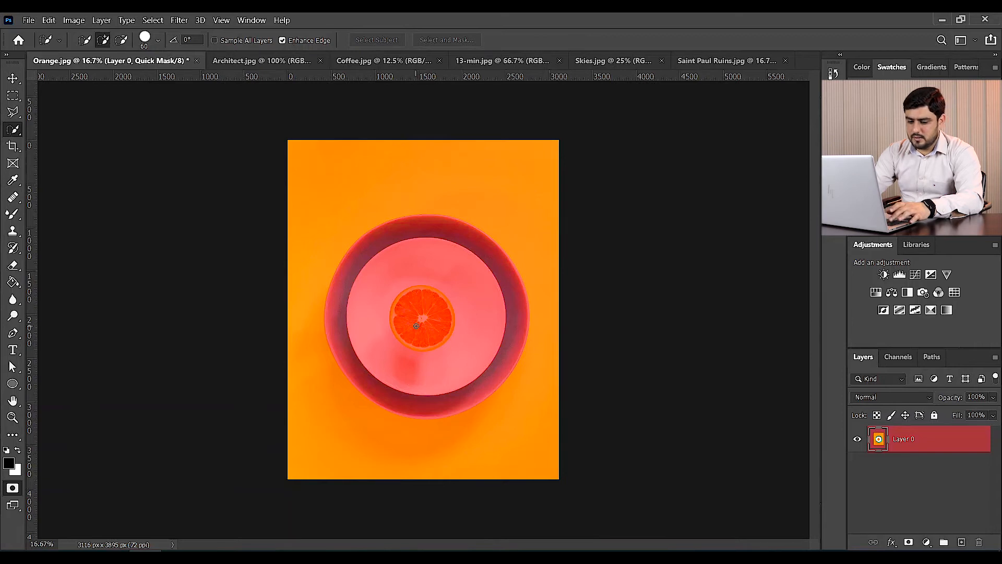
key("q")
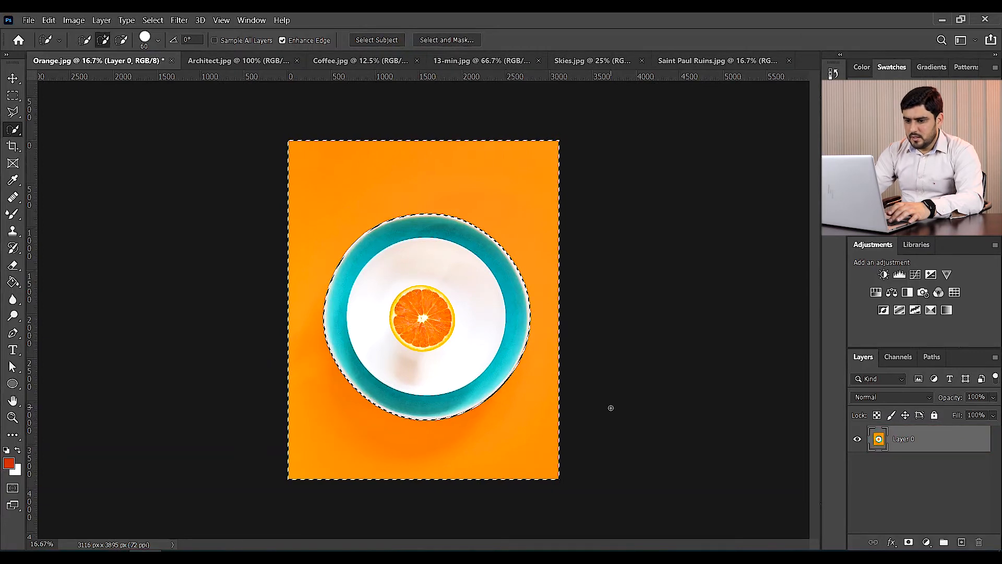
left_click(161, 21)
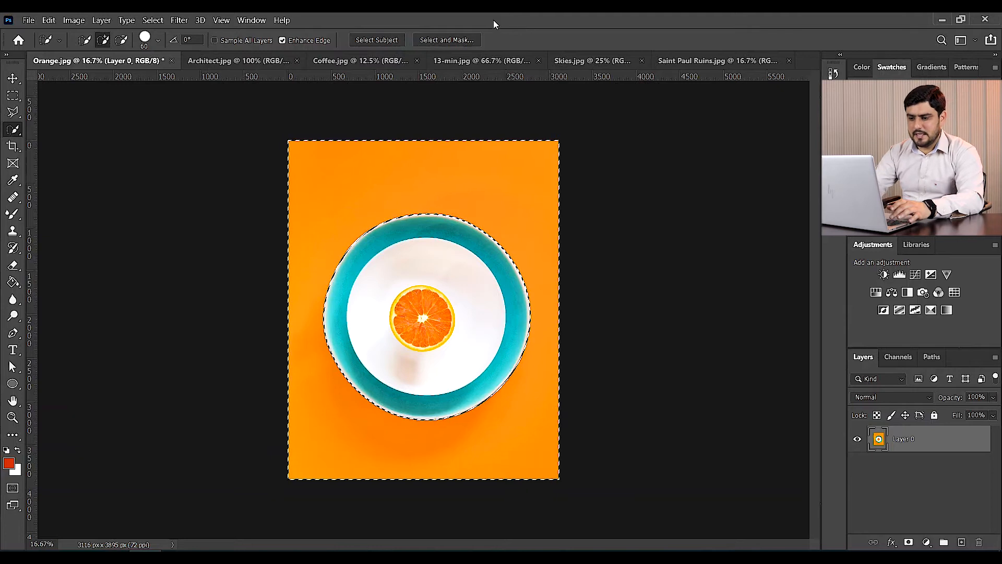
left_click(833, 72)
left_click(833, 72)
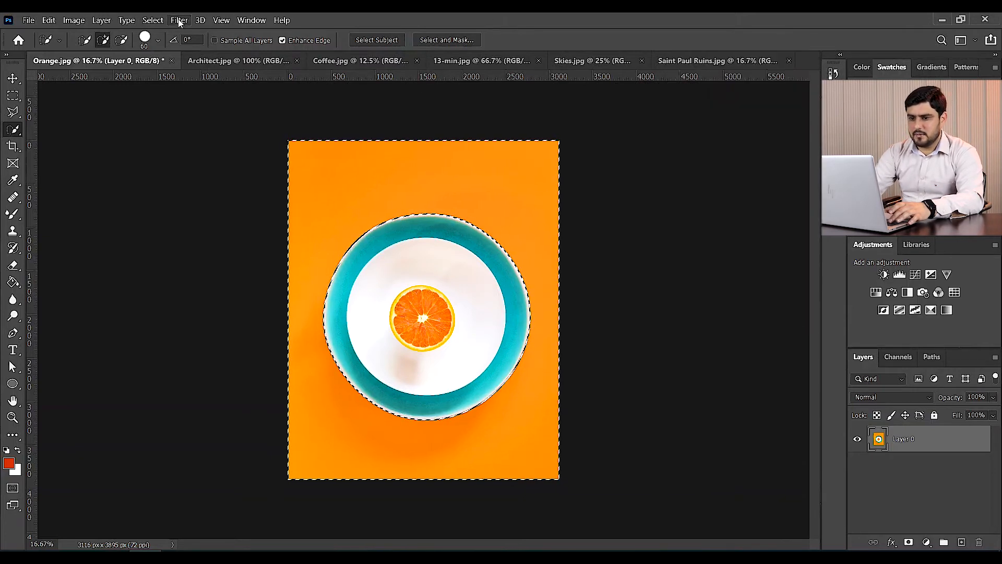
- Save the selection as a new channel named "Background Orange" in Orange.jpg and deselect it
left_click(159, 22)
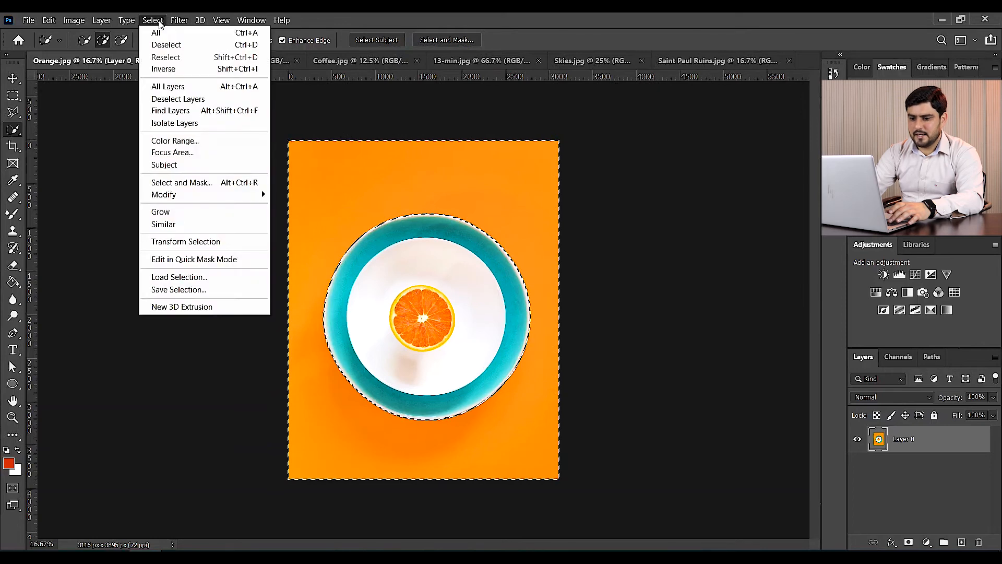
left_click(175, 291)
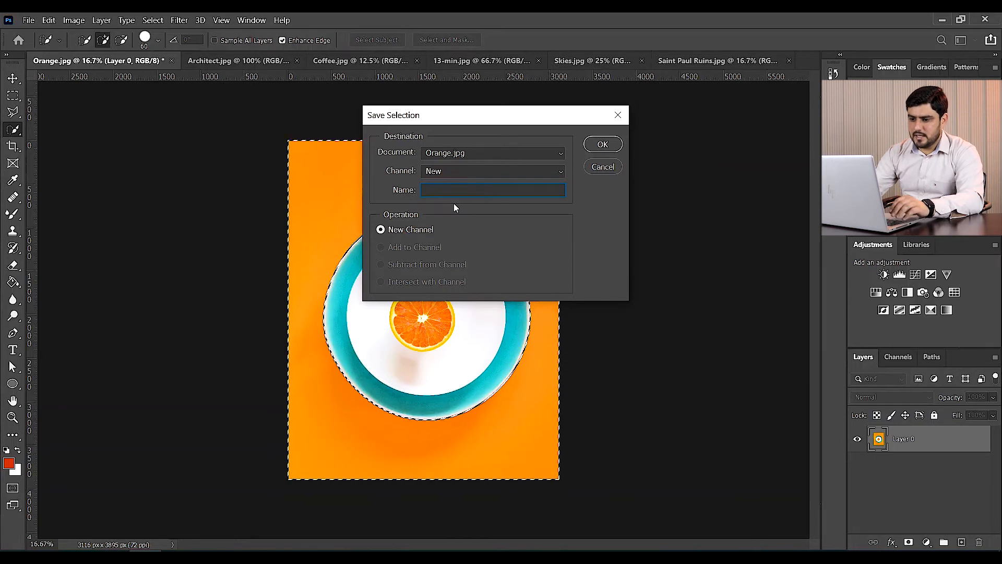
type("Backgrounf")
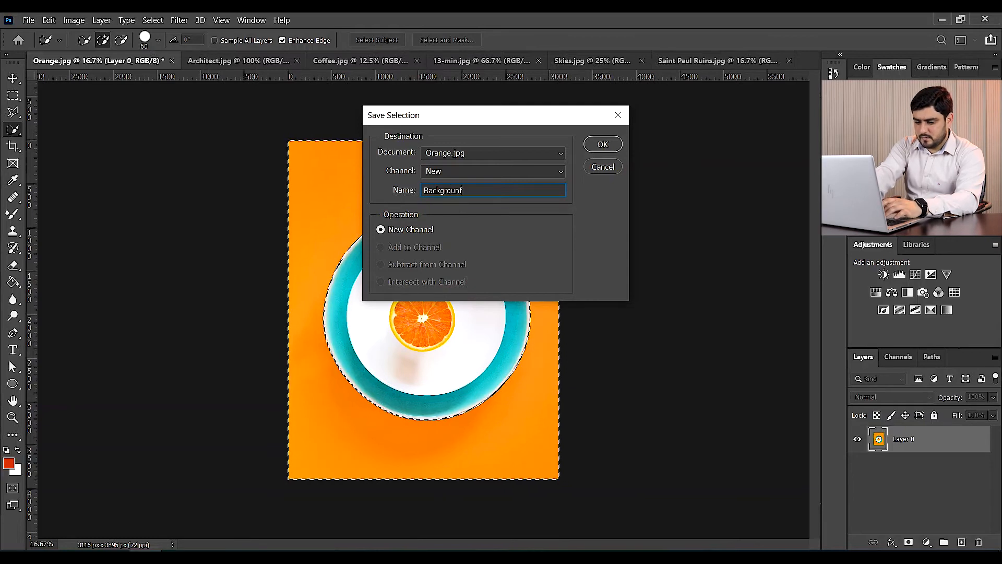
key("BackSpace")
type("d Orange")
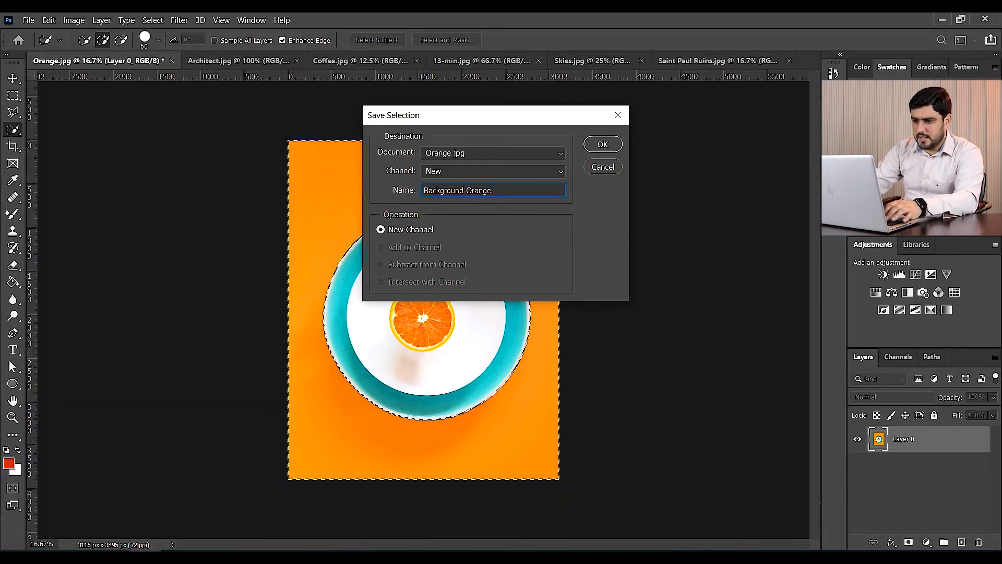
left_click(602, 145)
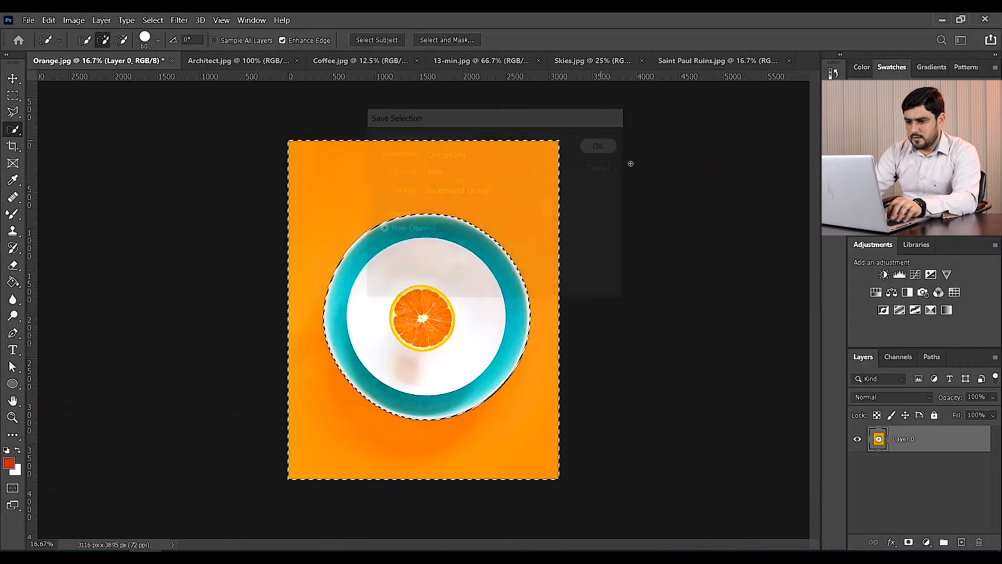
key("ctrl+d")
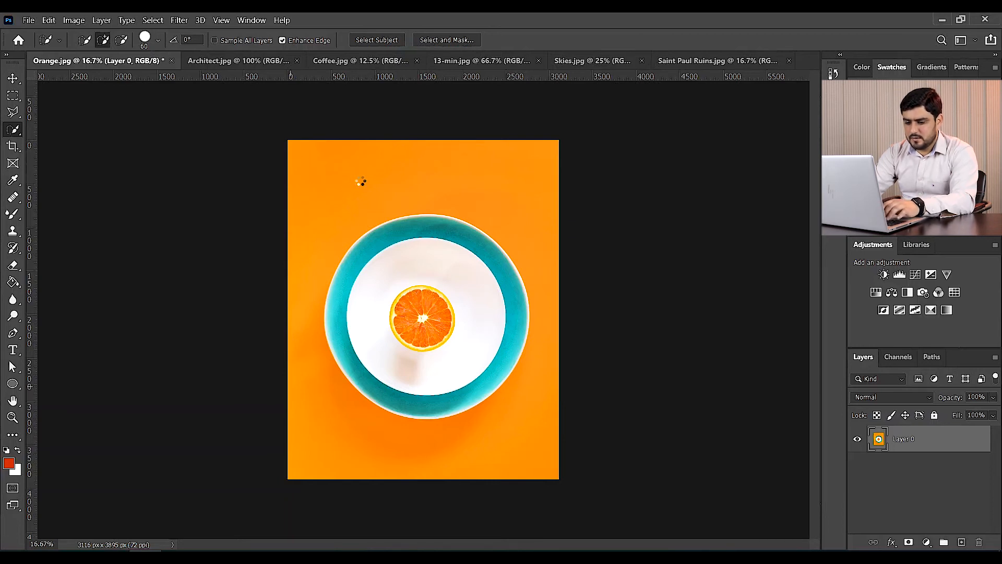
- Add the text "Orange" in Bebas Neue on the orange background above and left of the plate
key("t")
left_click(338, 186)
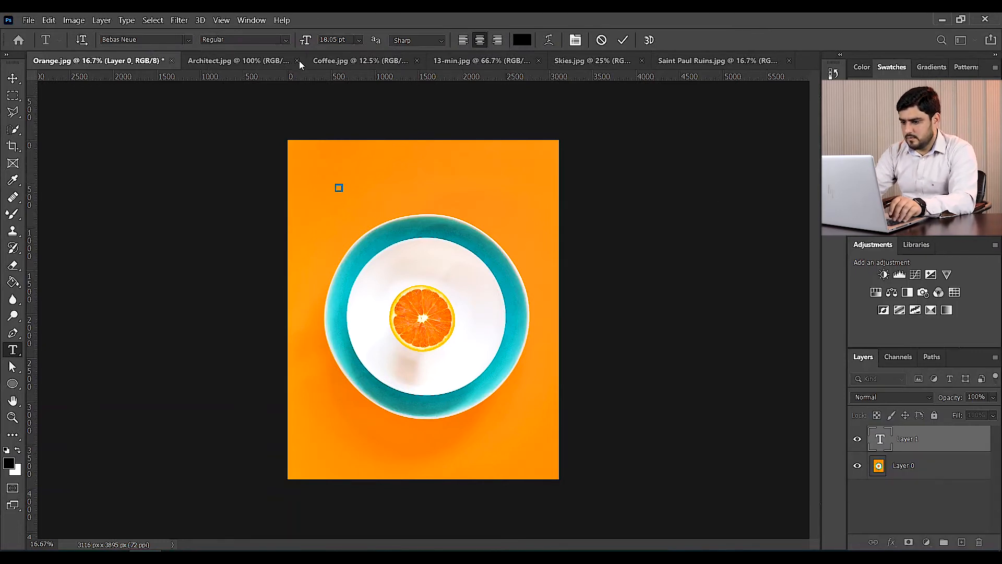
left_click(623, 42)
left_click(332, 175)
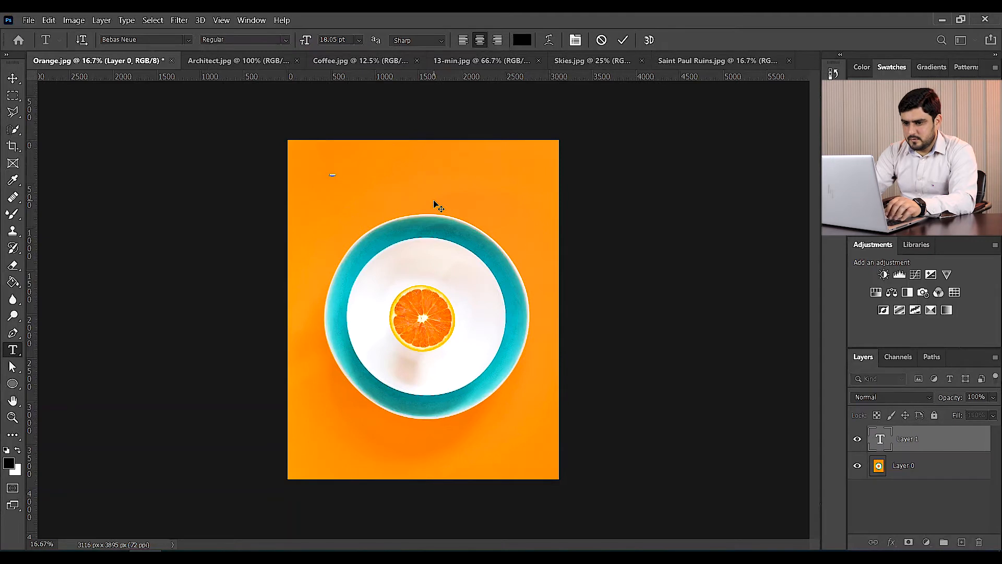
key("ctrl")
- Set the "Orange" text size to 352 pt and move the text to the middle above the plate
left_click(359, 39)
left_click(351, 207)
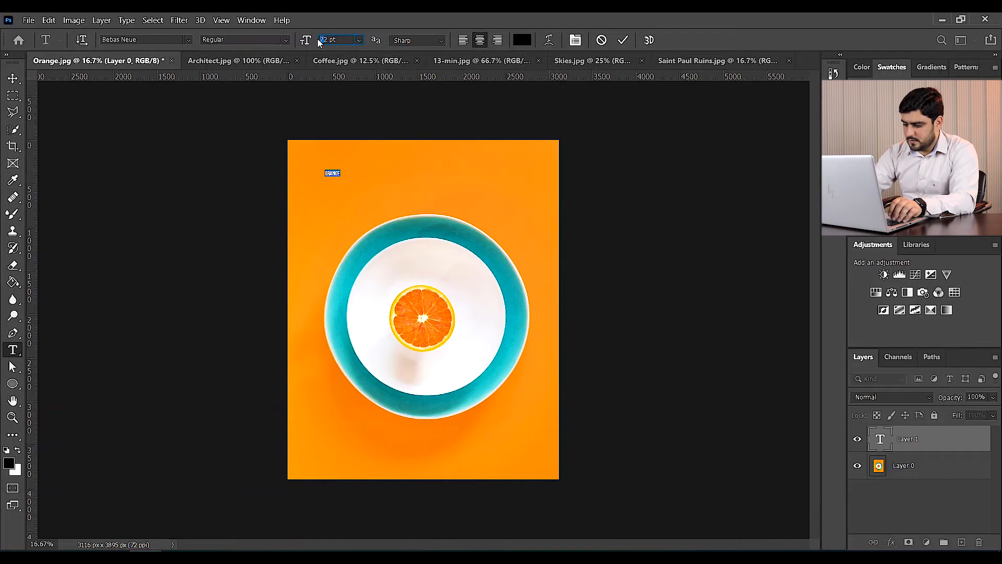
type("352")
key("Return")
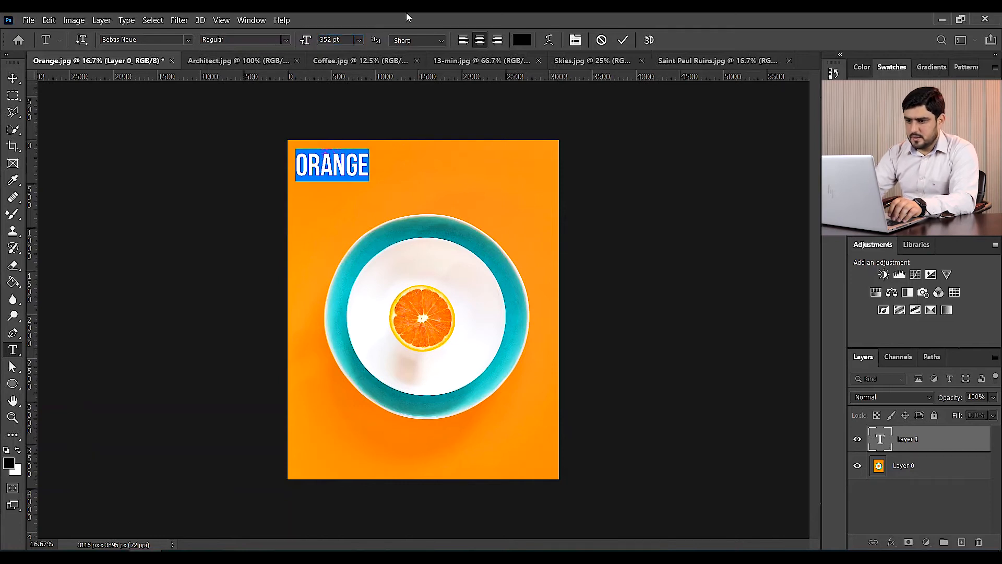
left_click(625, 41)
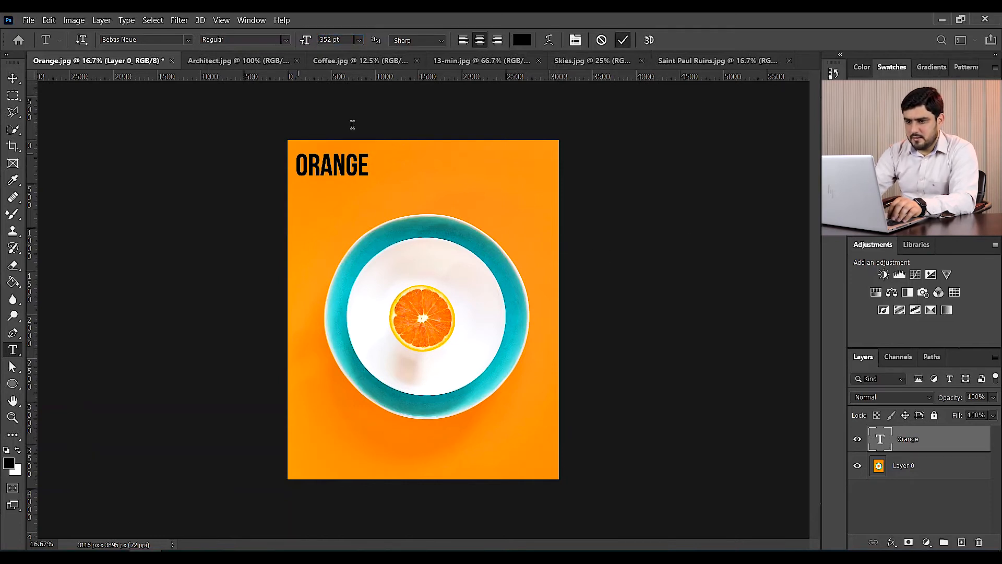
key("v")
left_click_drag(370, 166, 452, 181)
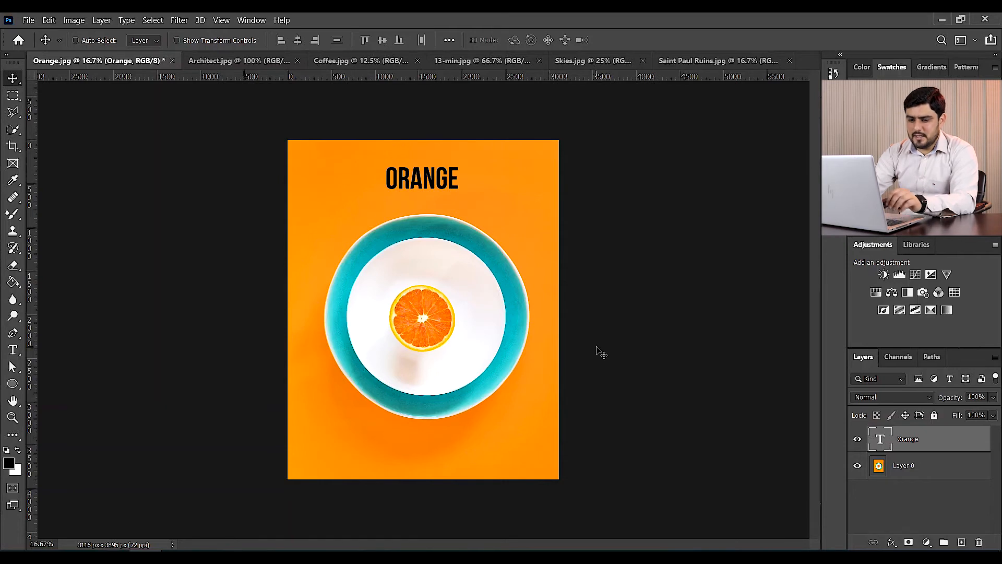
- Draw two black circles below the plate, about 336 px wide at its lower right and about 366 px wide at its lower left
right_click(13, 384)
left_click_drag(488, 427, 526, 455)
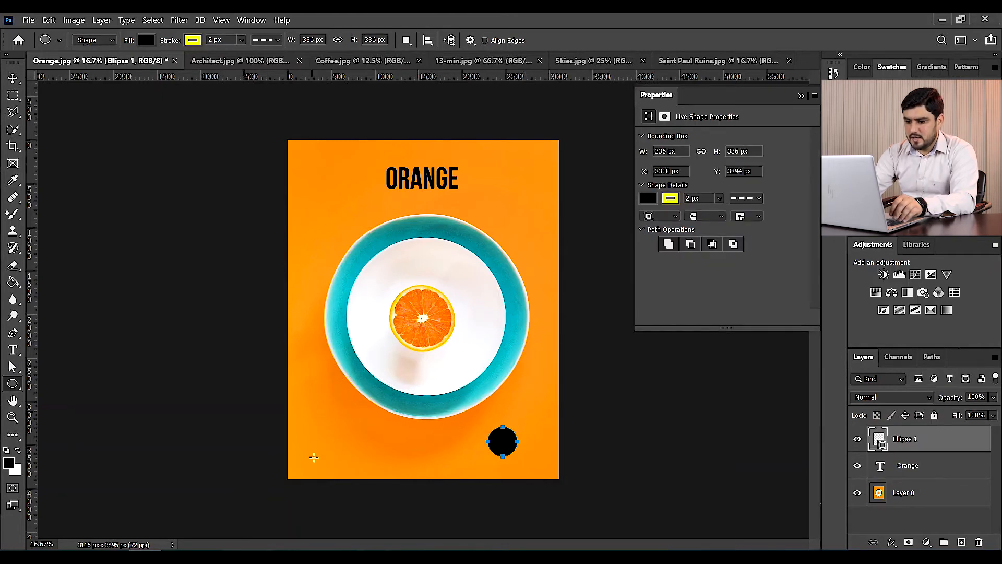
left_click_drag(321, 417, 353, 449)
left_click(802, 96)
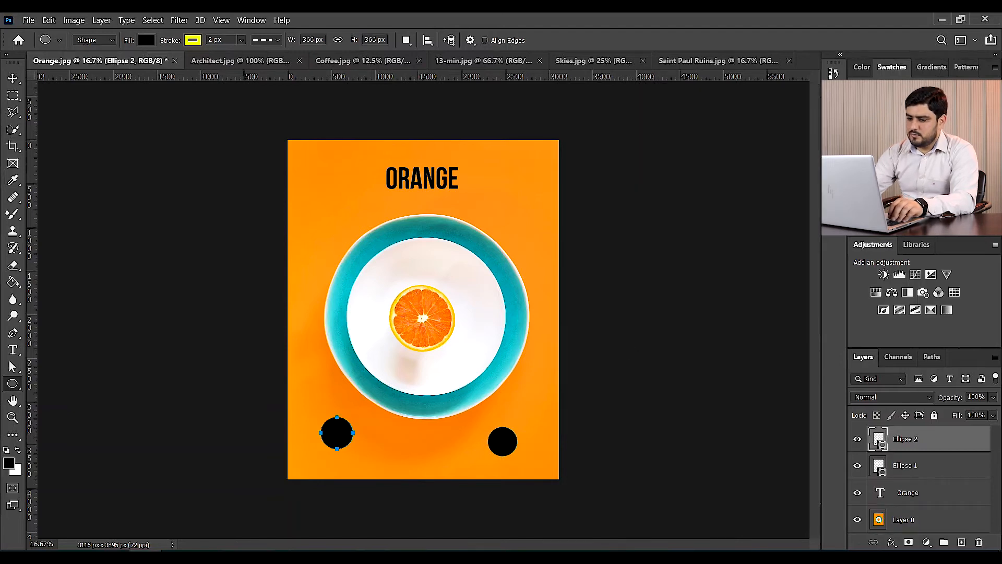
- Step back in the history to the Deselect state before the text layer, and return to the latest Ellipse Tool state
left_click(832, 74)
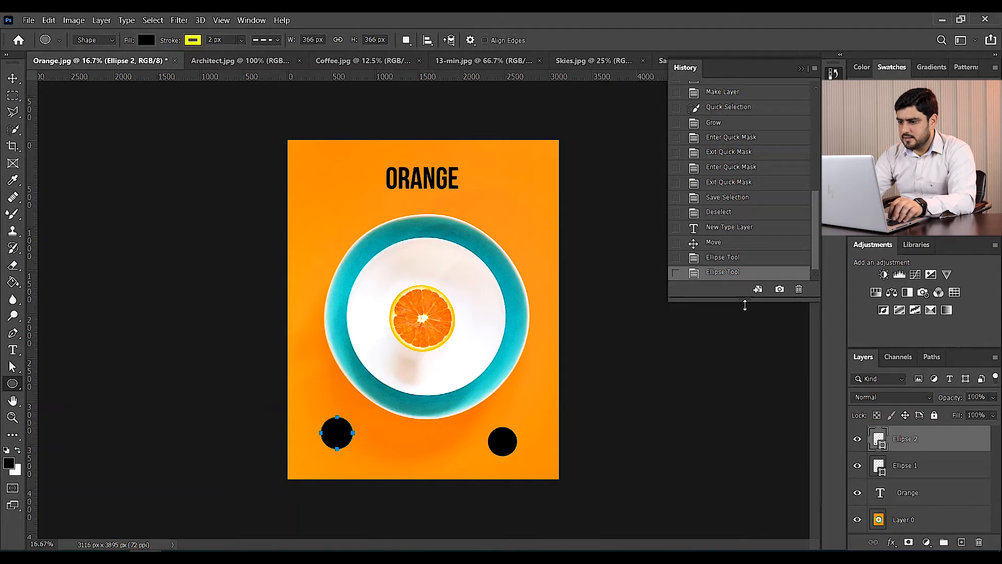
left_click_drag(738, 301, 738, 434)
left_click(738, 351)
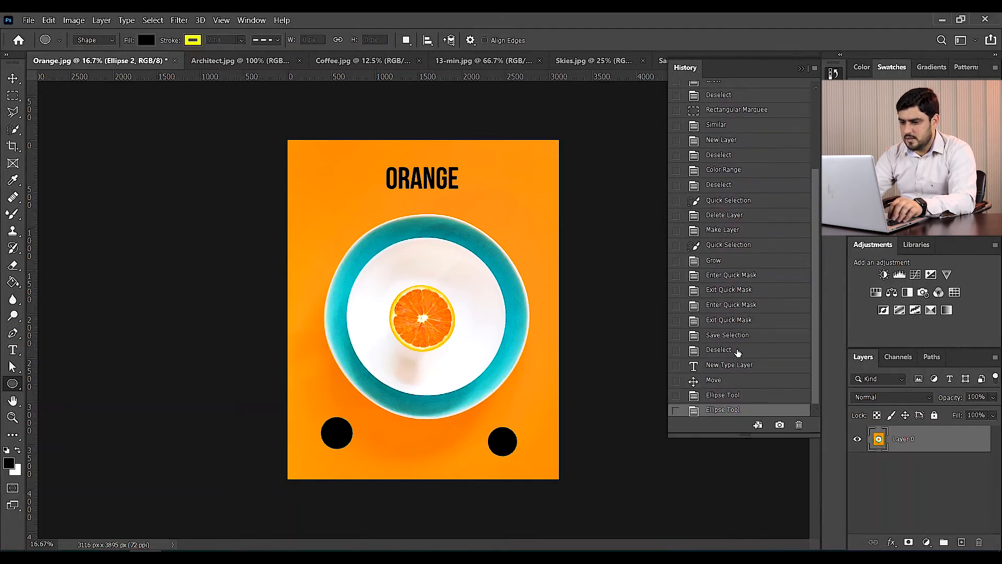
left_click(734, 412)
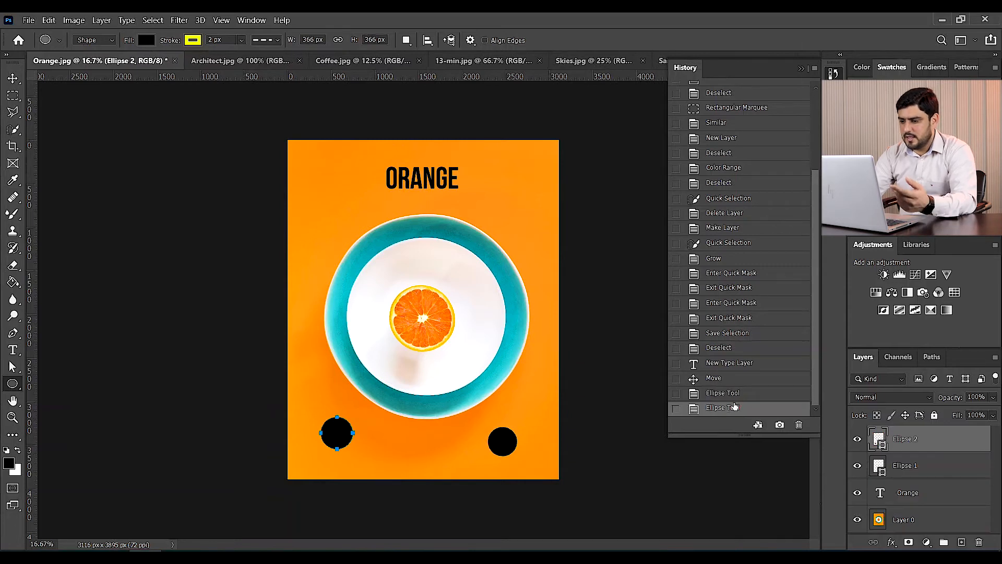
left_click(834, 75)
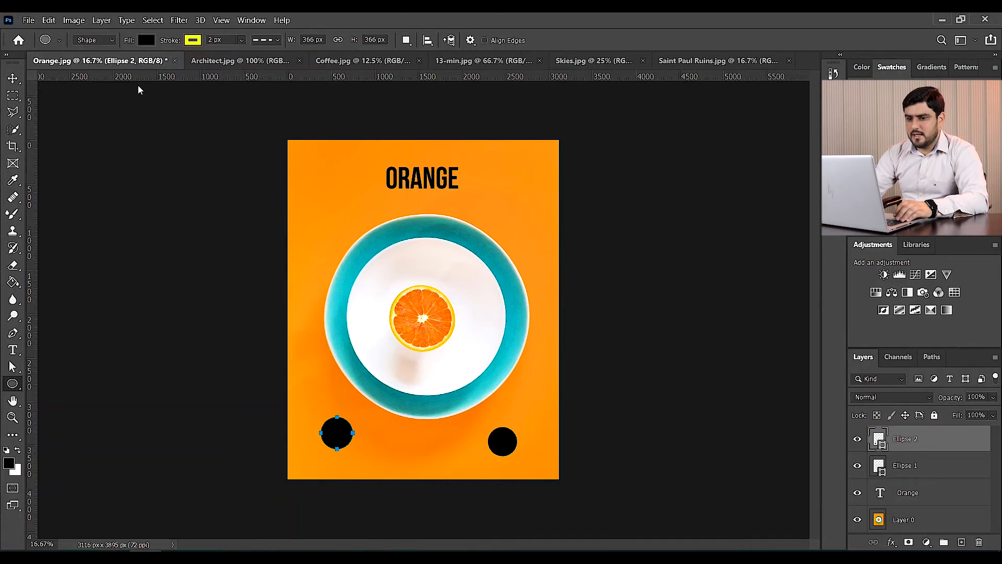
- Load the saved "Background Orange" channel of Orange.jpg as a new selection, and undo the load
left_click(154, 20)
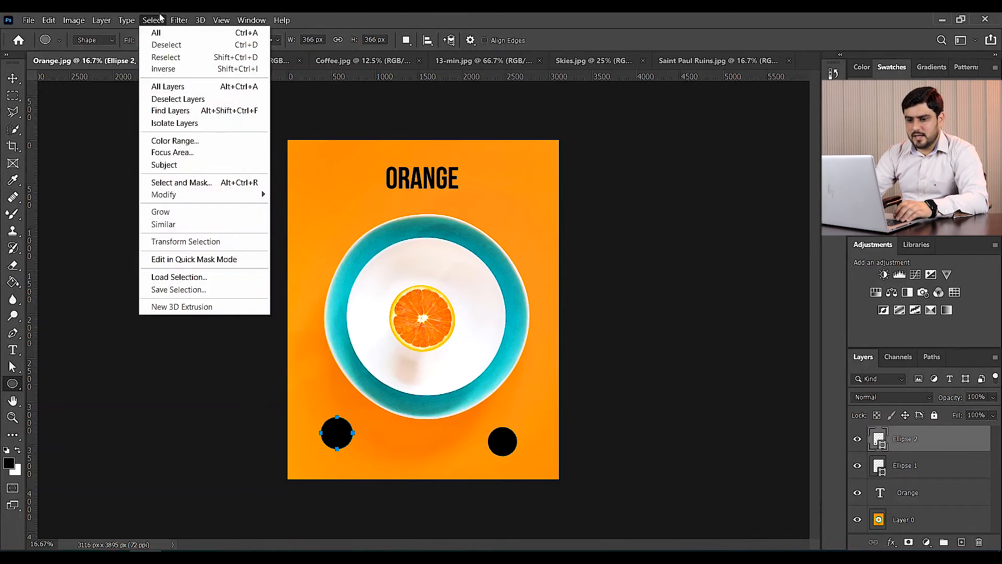
left_click(191, 284)
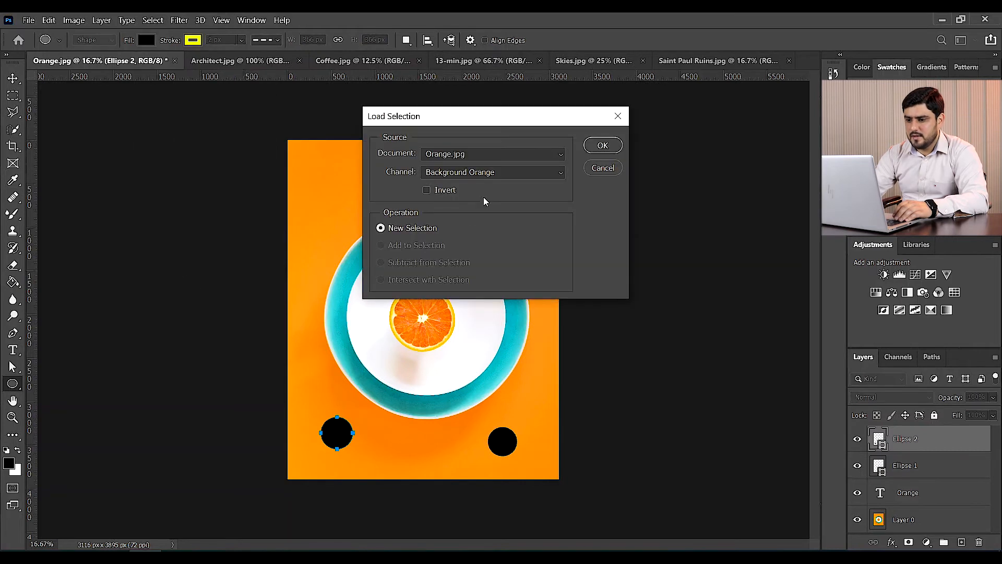
left_click_drag(495, 118, 672, 135)
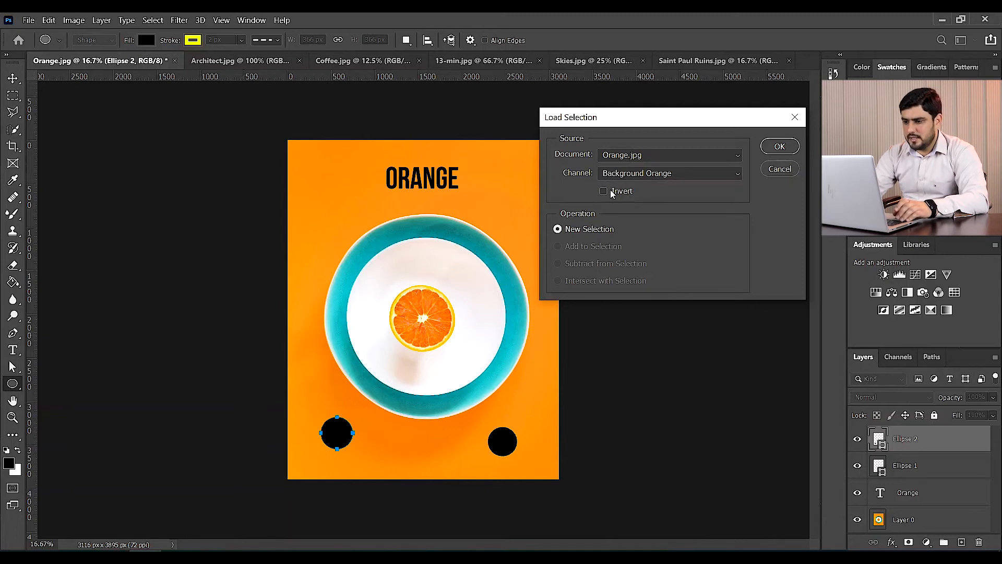
left_click(789, 147)
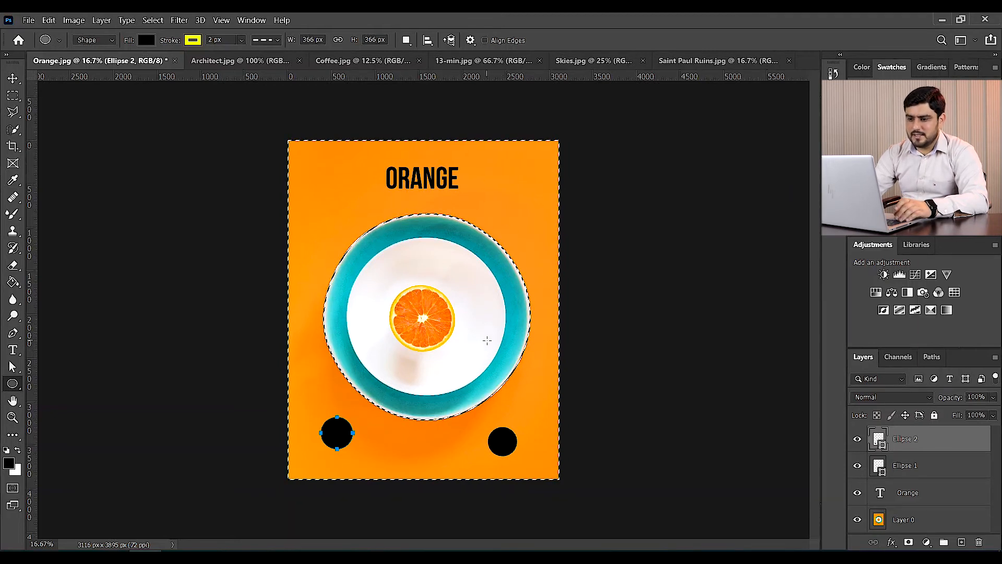
key("ctrl+z")
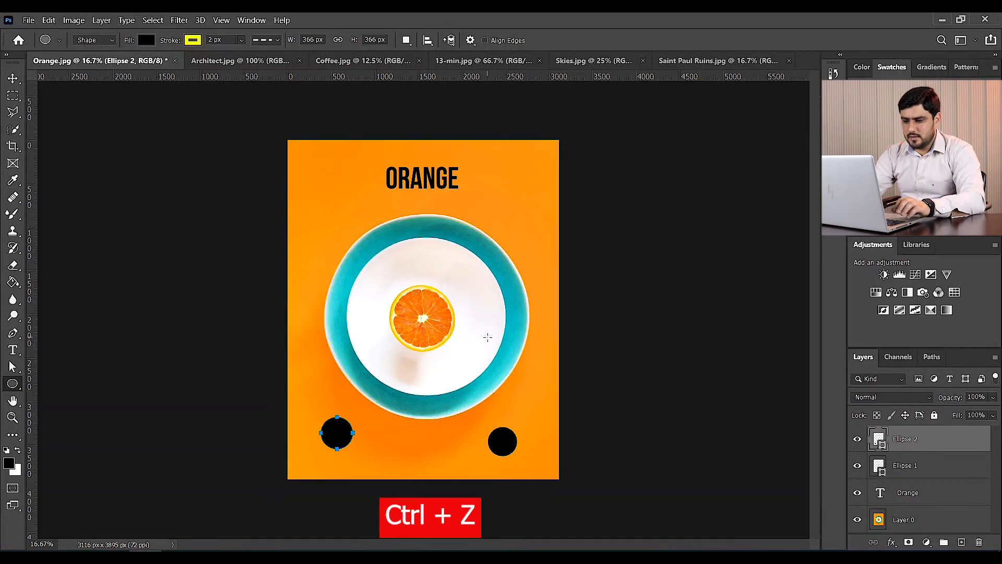
- Load the saved "Background Orange" channel inverted so only the plate is selected, and deselect it
left_click(153, 20)
left_click(192, 278)
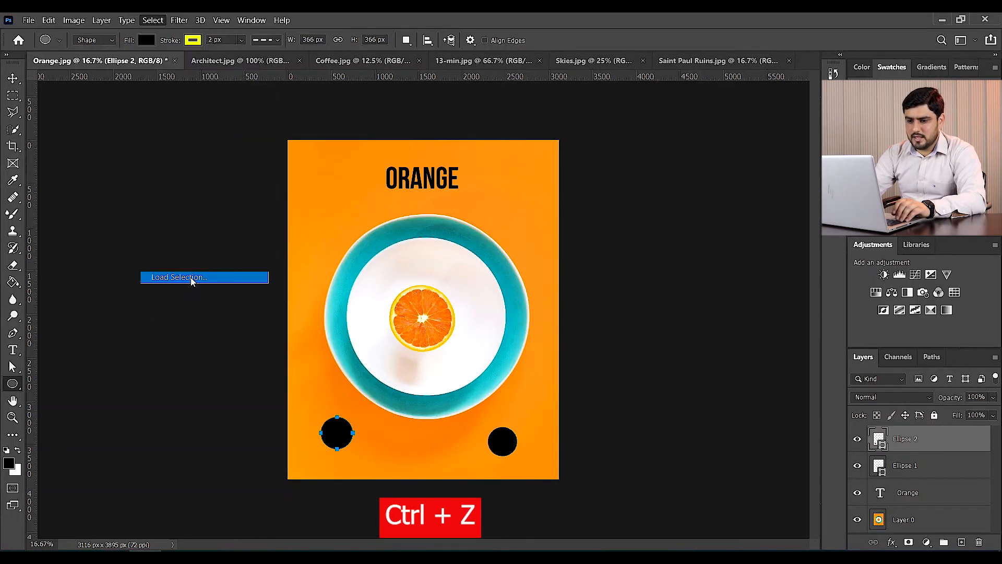
left_click(604, 192)
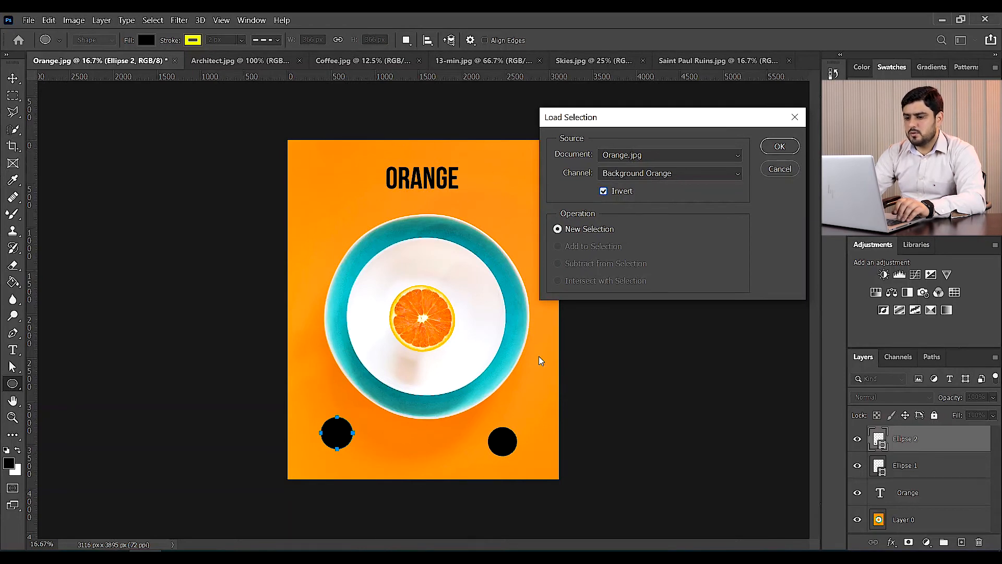
left_click(768, 145)
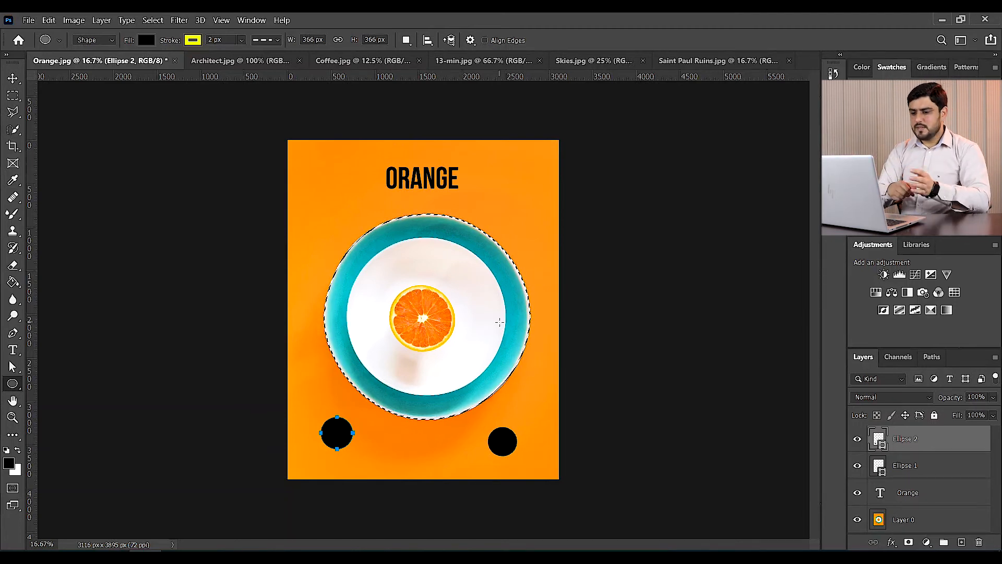
key("ctrl+d")
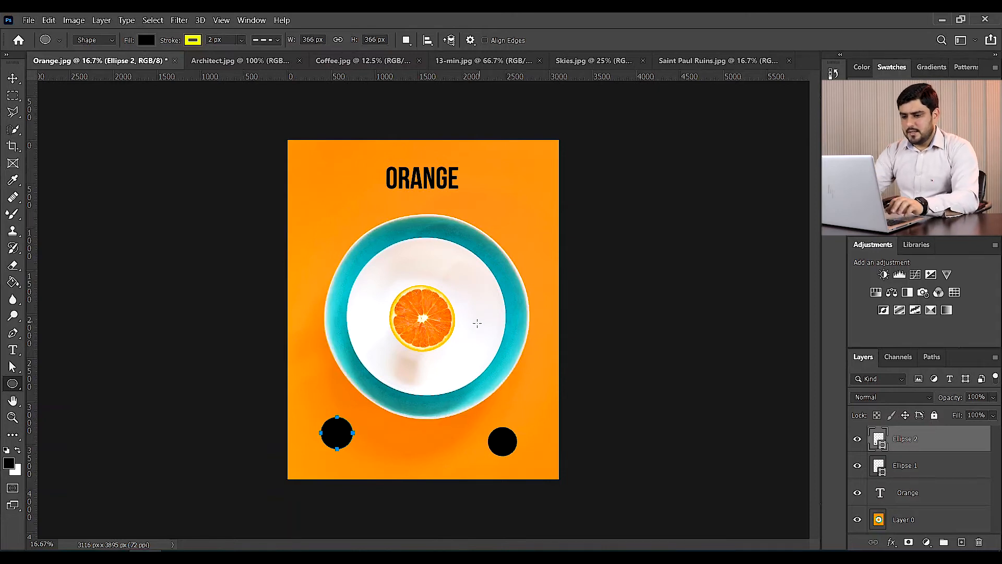
- Revert the history to the Deselect state before the "Orange" text and the two circles were added
left_click(833, 73)
left_click(720, 334)
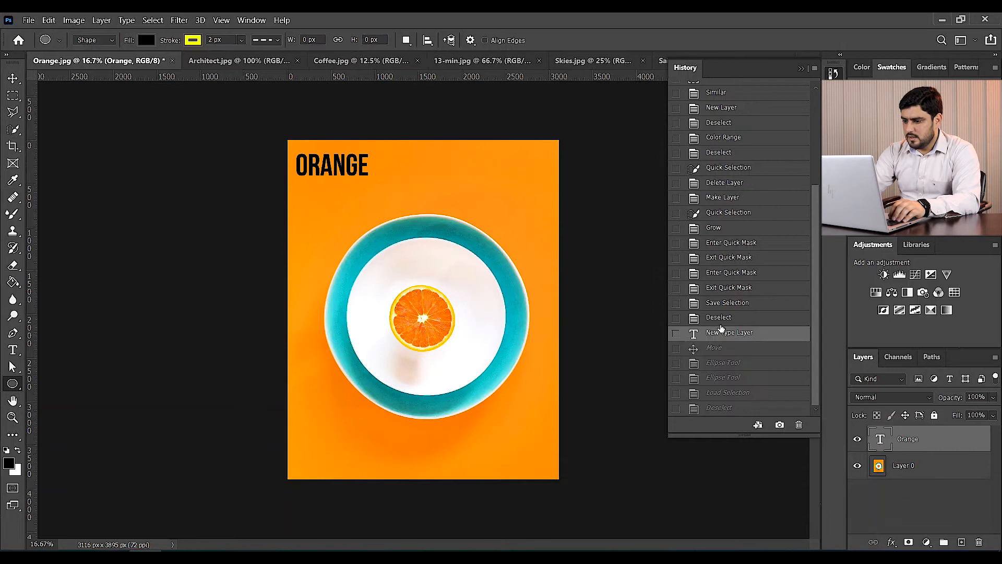
left_click(721, 318)
left_click(833, 73)
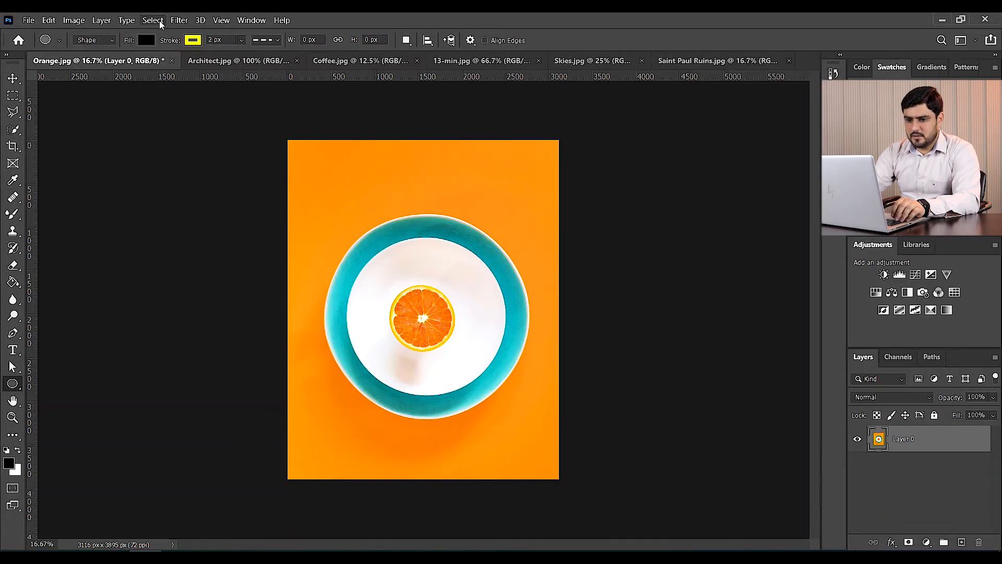
- Load the "Layer 0 Transparency" channel of Orange.jpg as a new selection
left_click(152, 21)
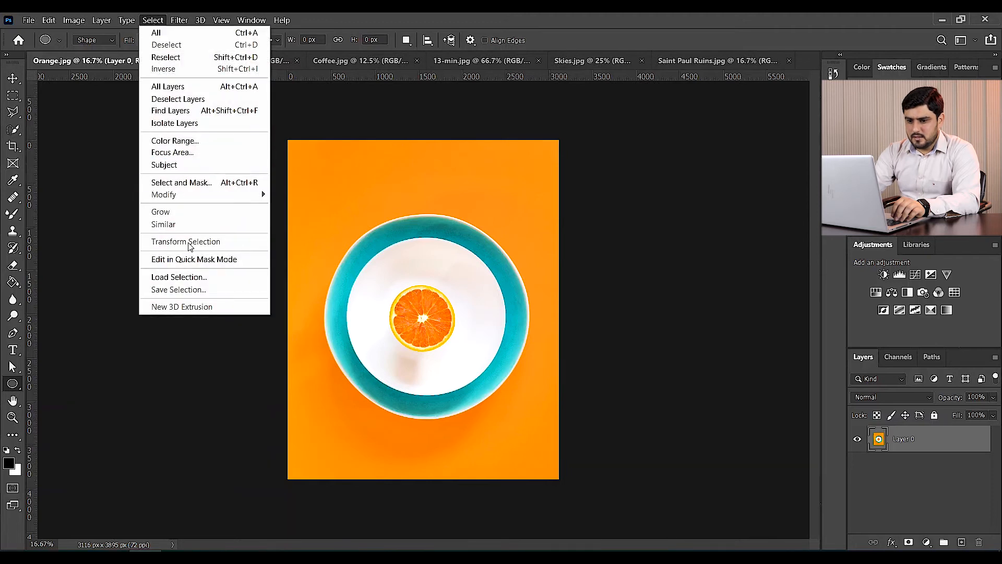
left_click(185, 278)
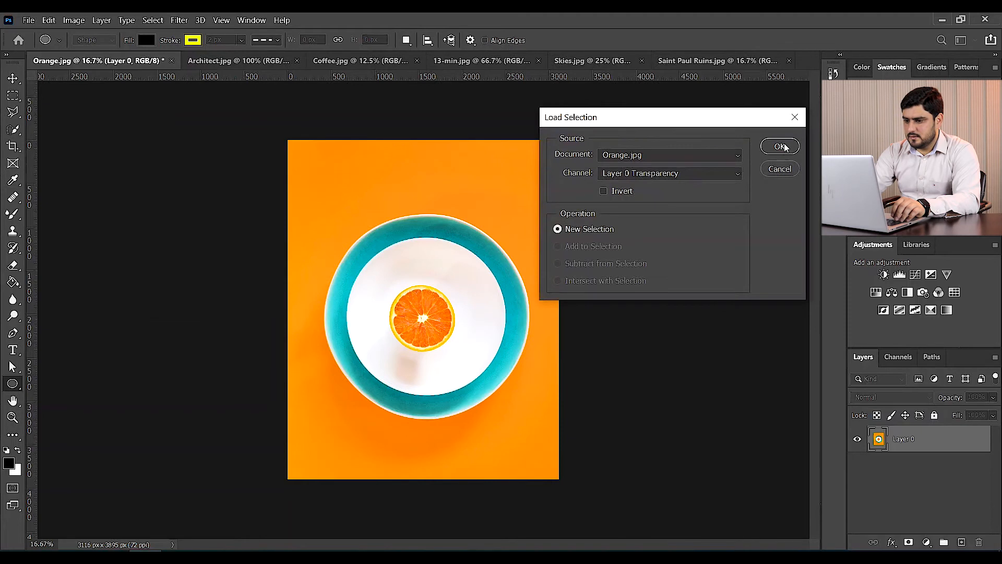
left_click(783, 147)
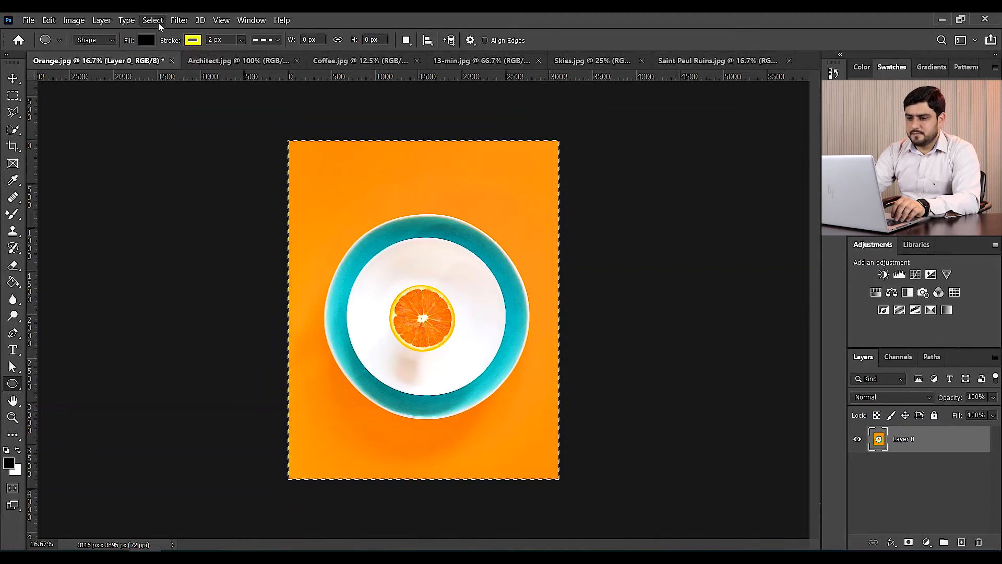
- Revert the history to the last Exit Quick Mask state to restore the orange background selection
left_click(834, 73)
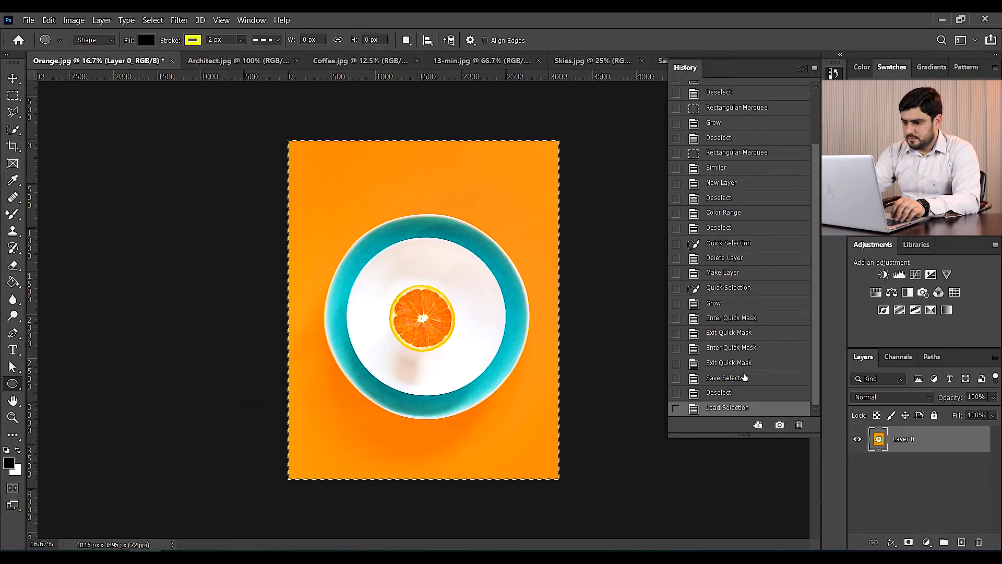
left_click(743, 365)
left_click(834, 73)
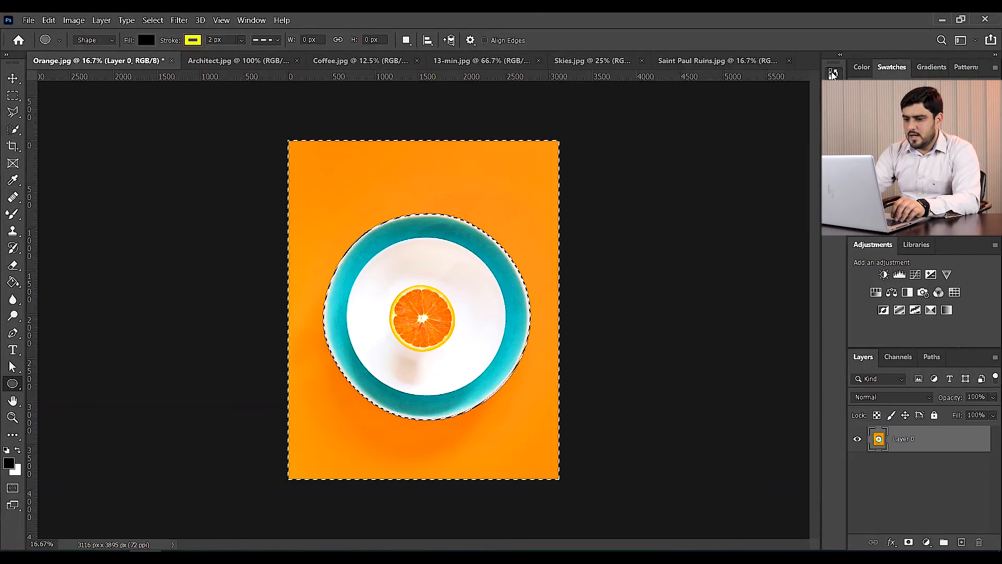
- With the Rectangular Marquee tool active, examine the selection edge around the plate's rim up close
left_click(12, 95)
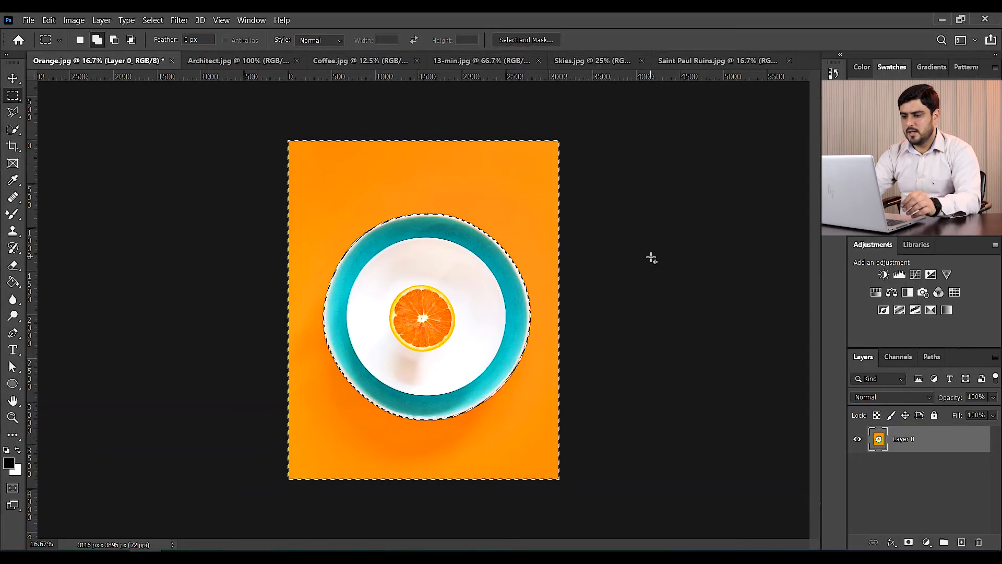
key("ctrl+plus")
scroll(595, 272, "up", 2)
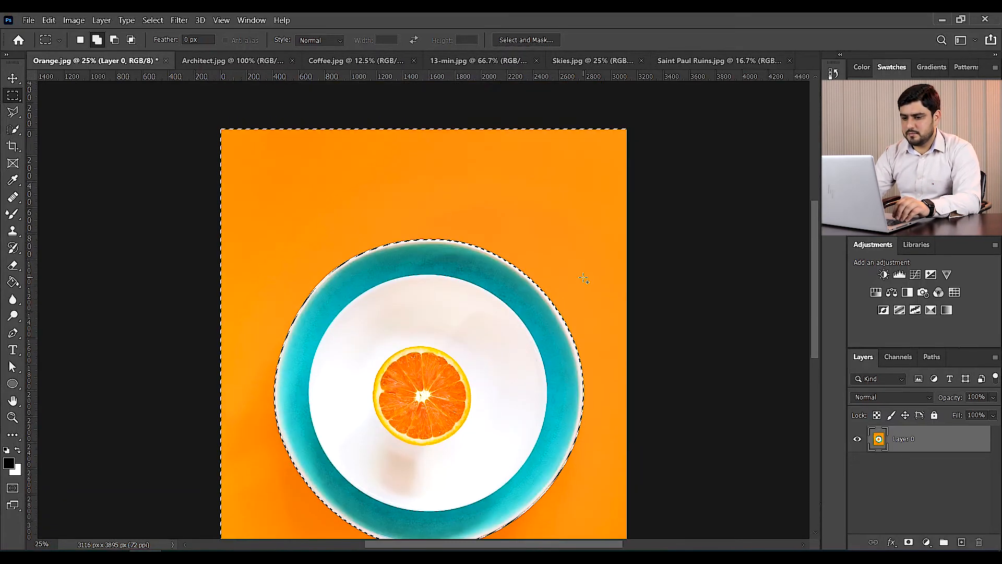
key("ctrl+plus")
scroll(243, 222, "down", 3)
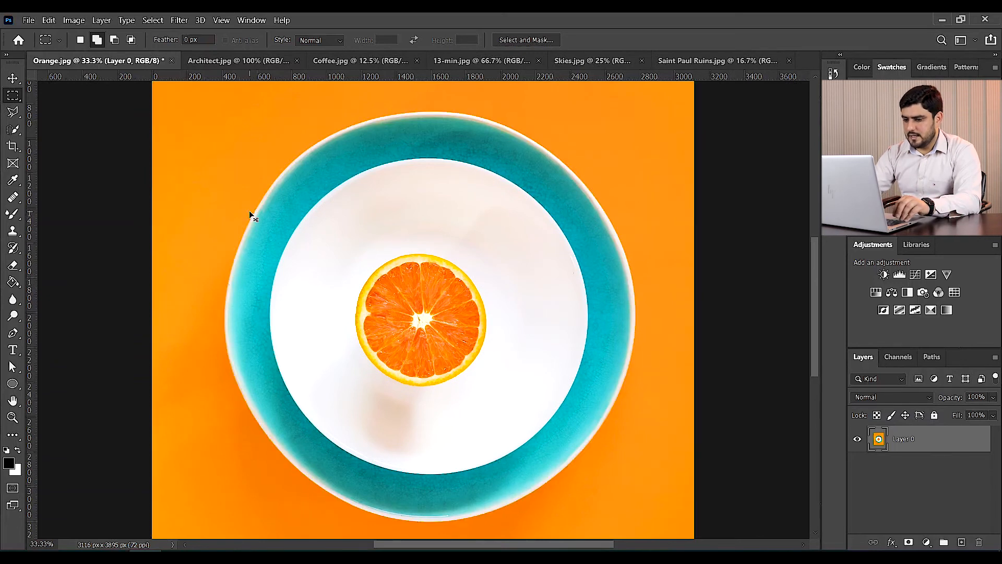
key("ctrl+plus")
scroll(392, 249, "up", 3)
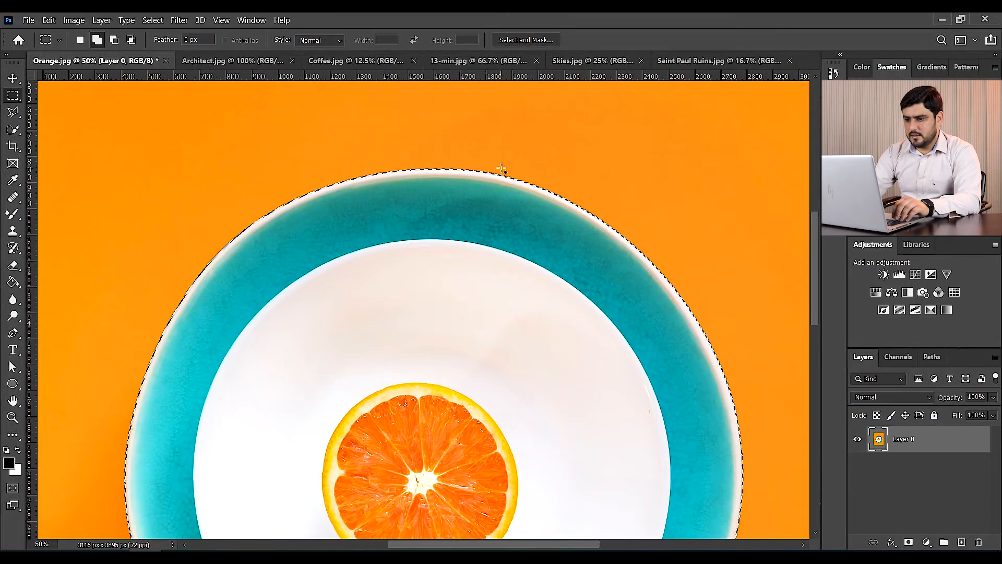
- Switch to Architect.jpg and clear its existing selection
left_click(201, 62)
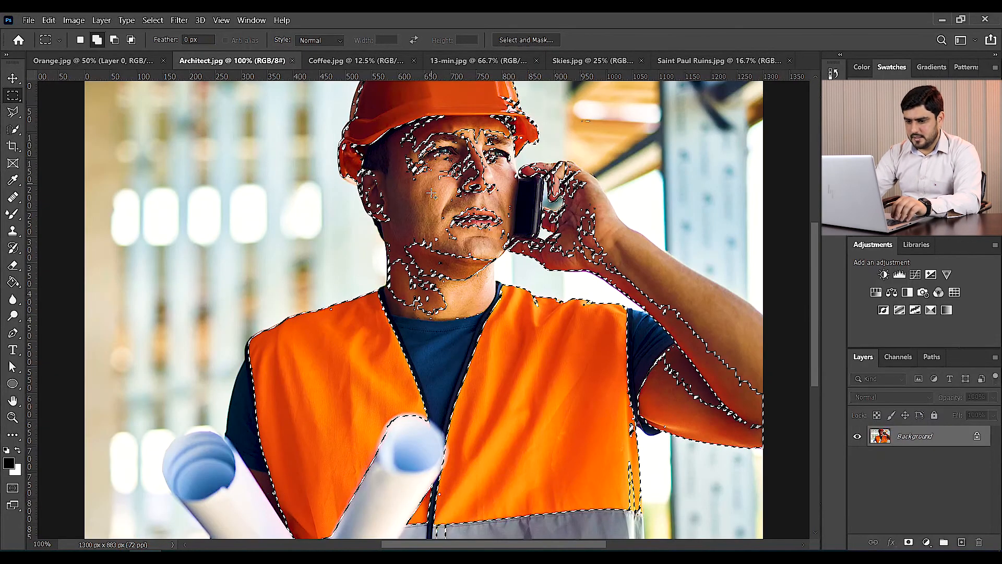
key("ctrl+minus")
key("ctrl+d")
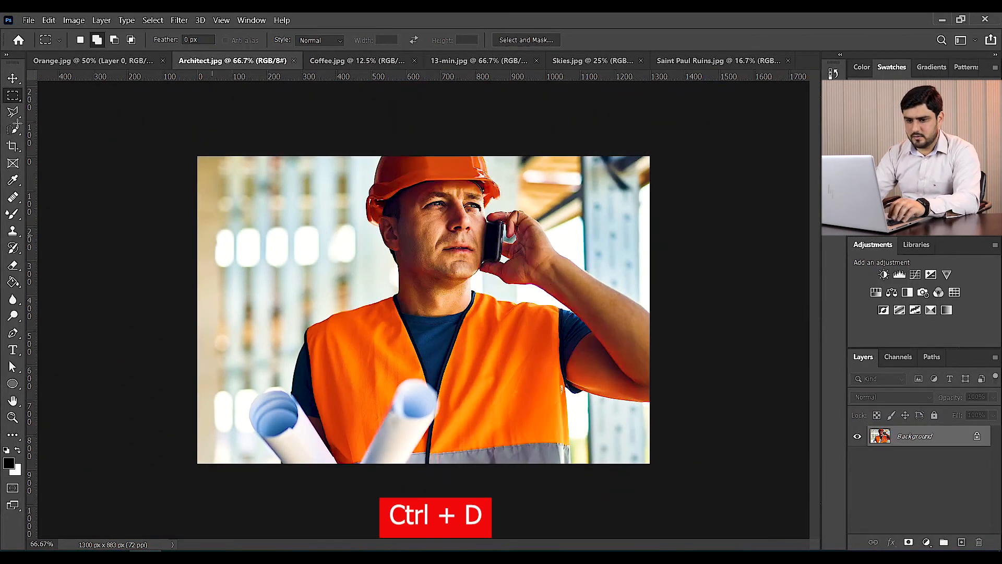
- Select a small rectangle on the left half of the orange vest and grow the selection across that half
left_click_drag(347, 346, 367, 363)
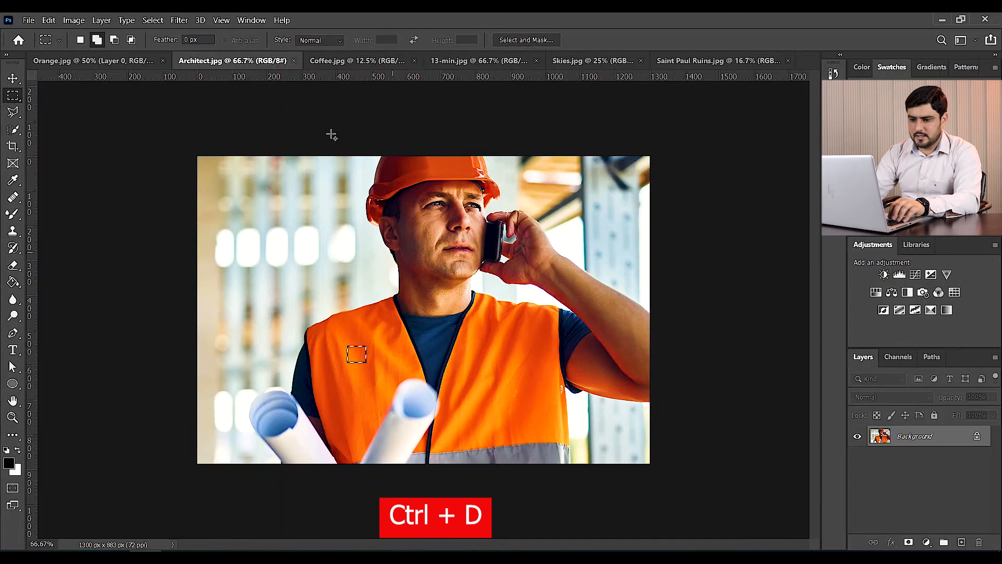
left_click(153, 20)
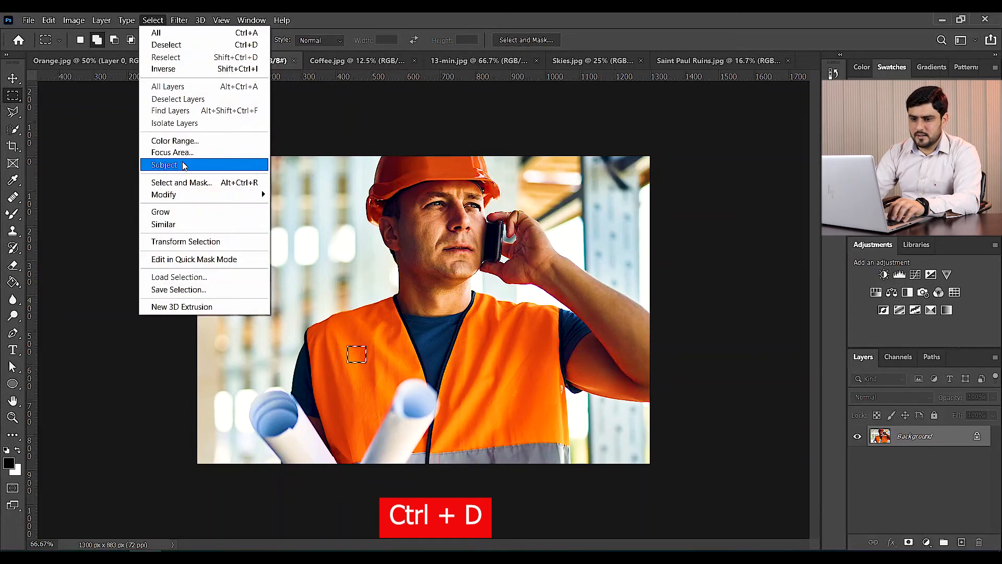
left_click(180, 212)
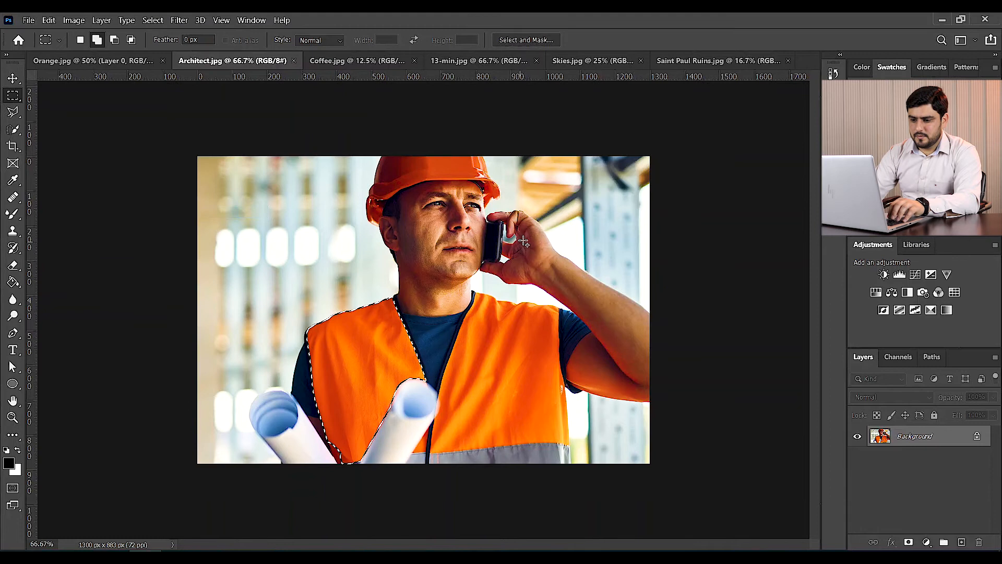
- Open the vest selection in the Select and Mask workspace
key("ctrl+plus")
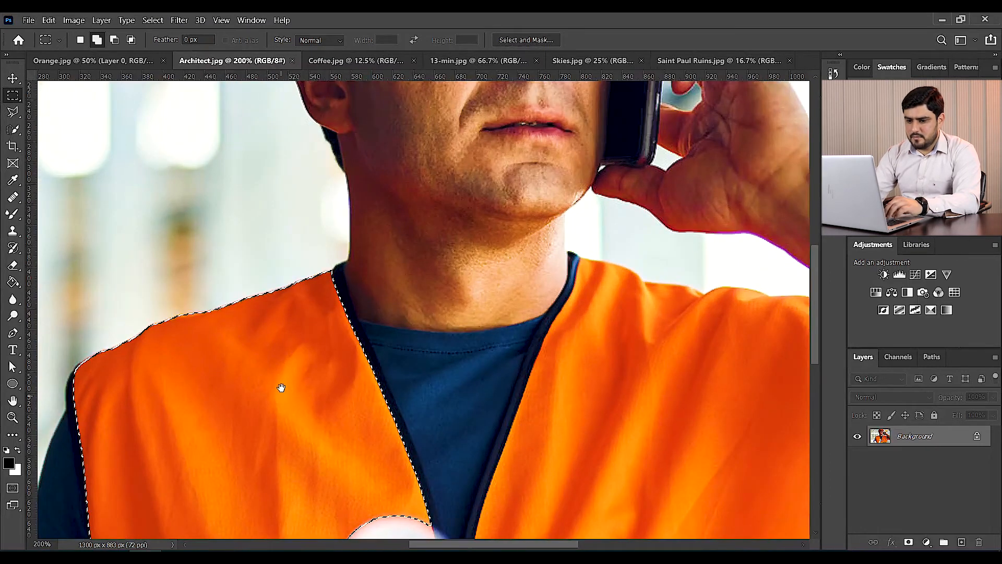
left_click_drag(280, 385, 336, 259)
left_click(525, 40)
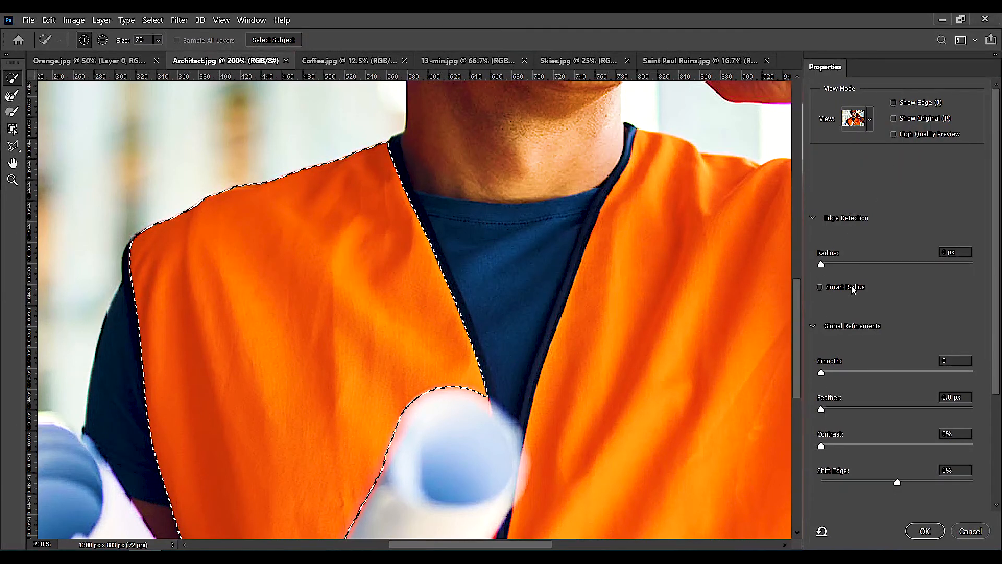
left_click(811, 265)
- Preview the vest selection in the Overlay, On Black and On White view modes
left_click(857, 120)
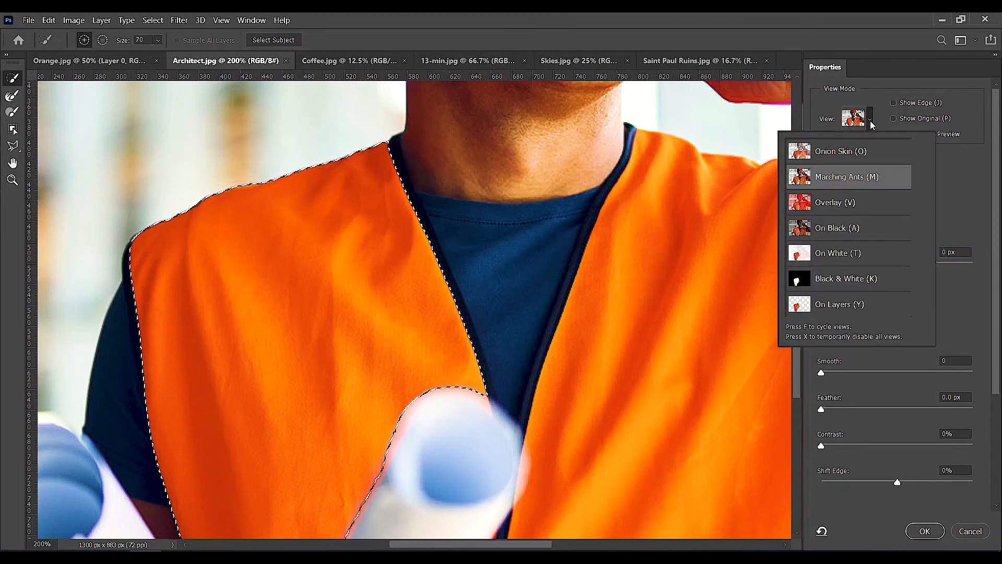
left_click(843, 209)
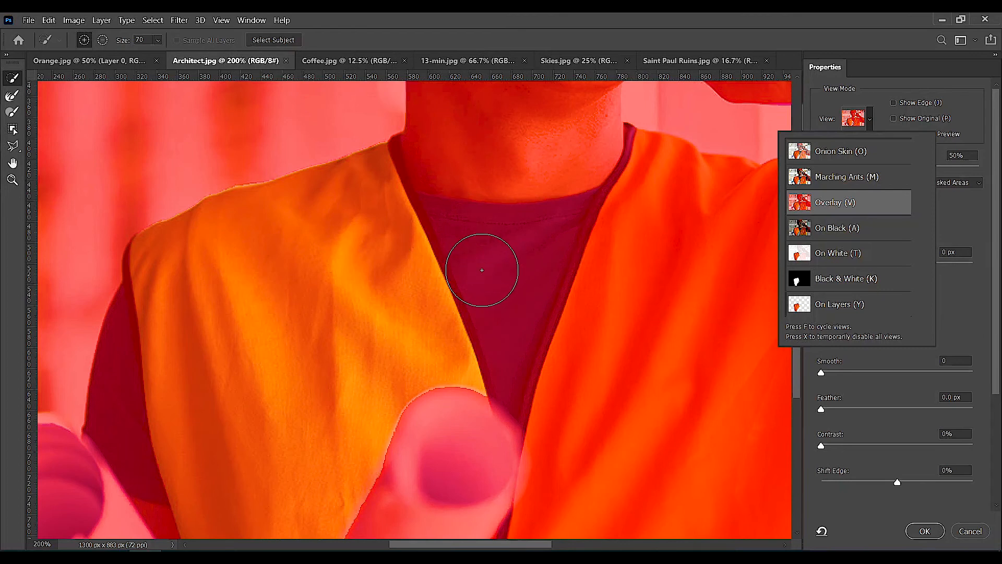
left_click(842, 233)
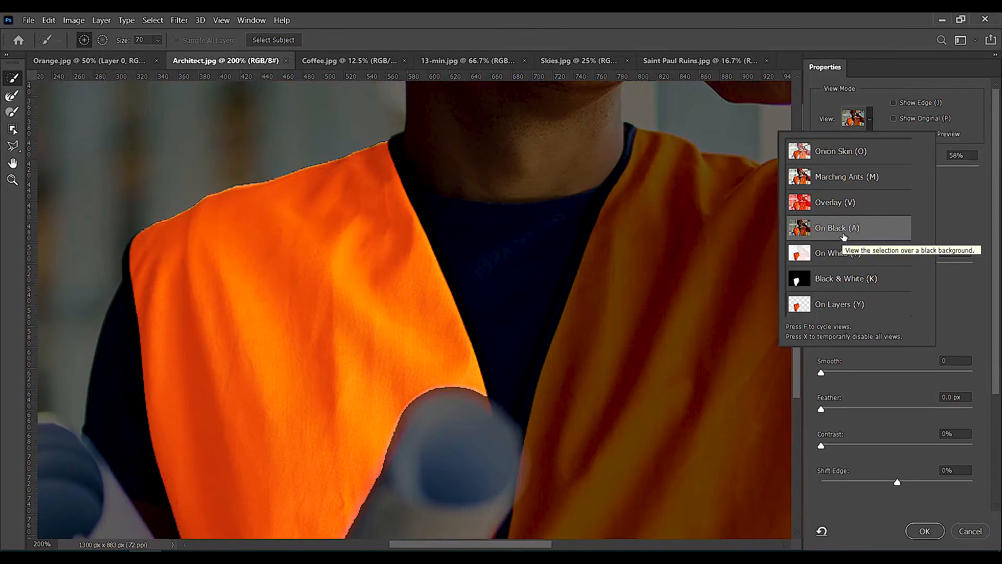
left_click(842, 256)
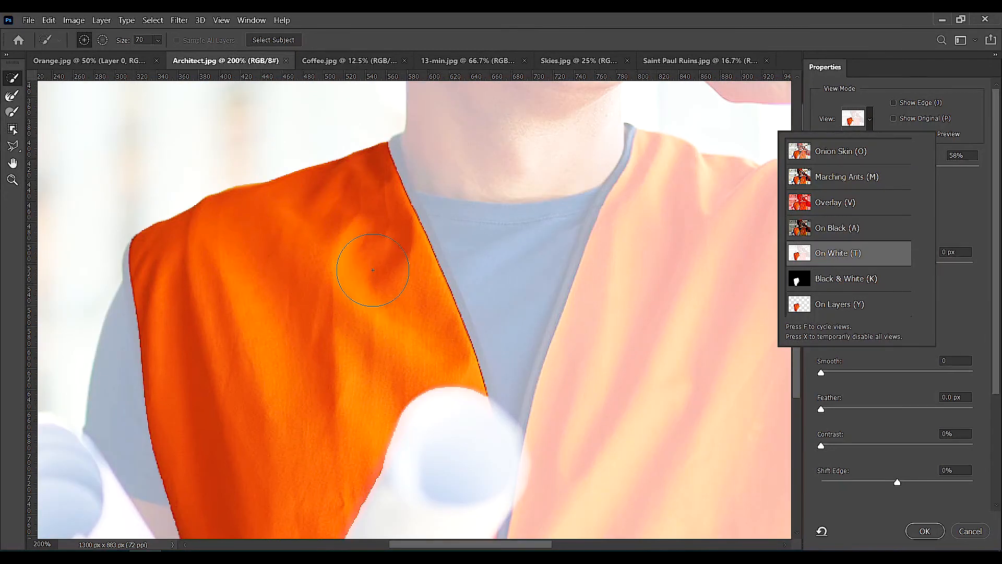
- Preview the vest selection in the Black & White, On Layers, Onion Skin and Marching Ants view modes
left_click(864, 280)
left_click(838, 308)
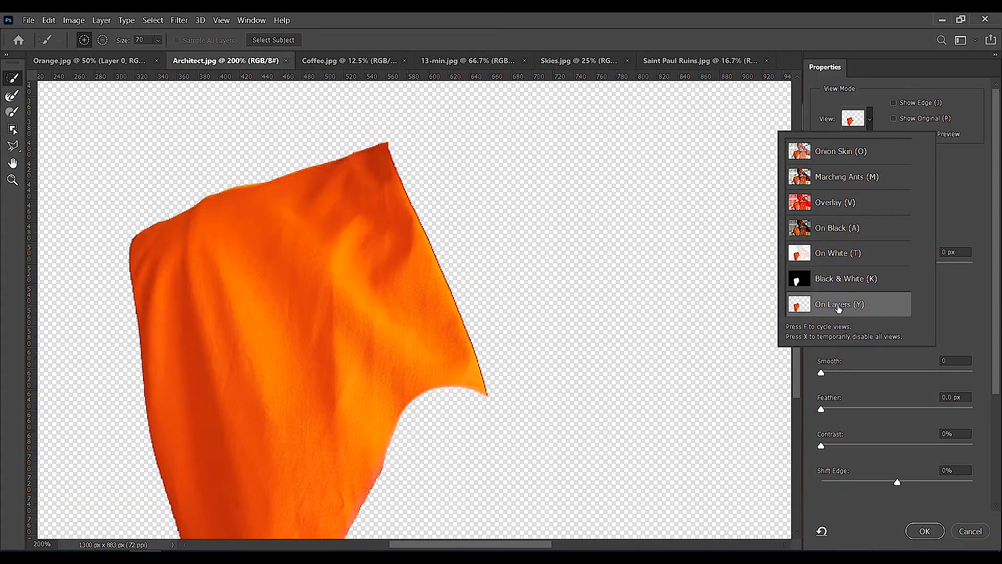
left_click(830, 155)
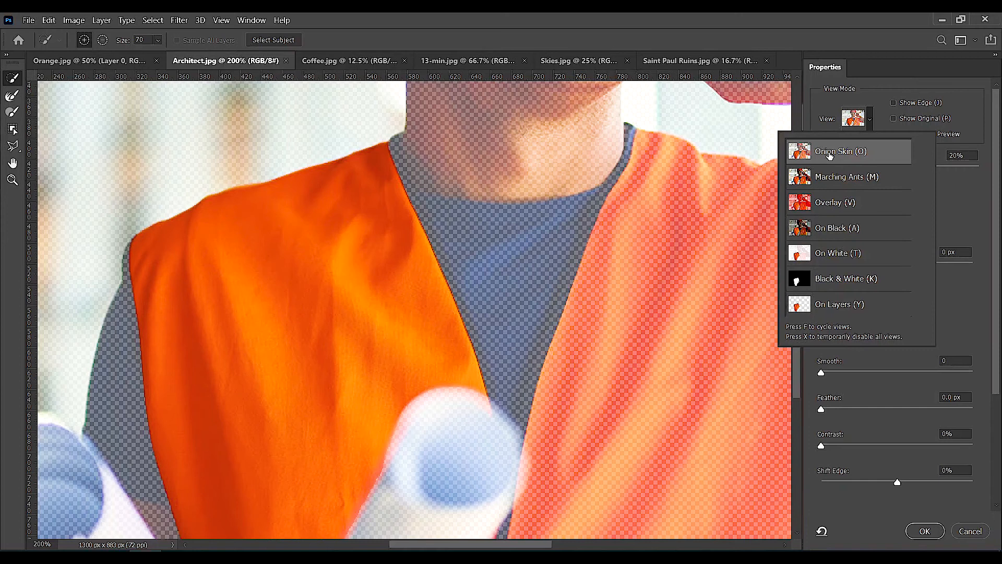
left_click(840, 180)
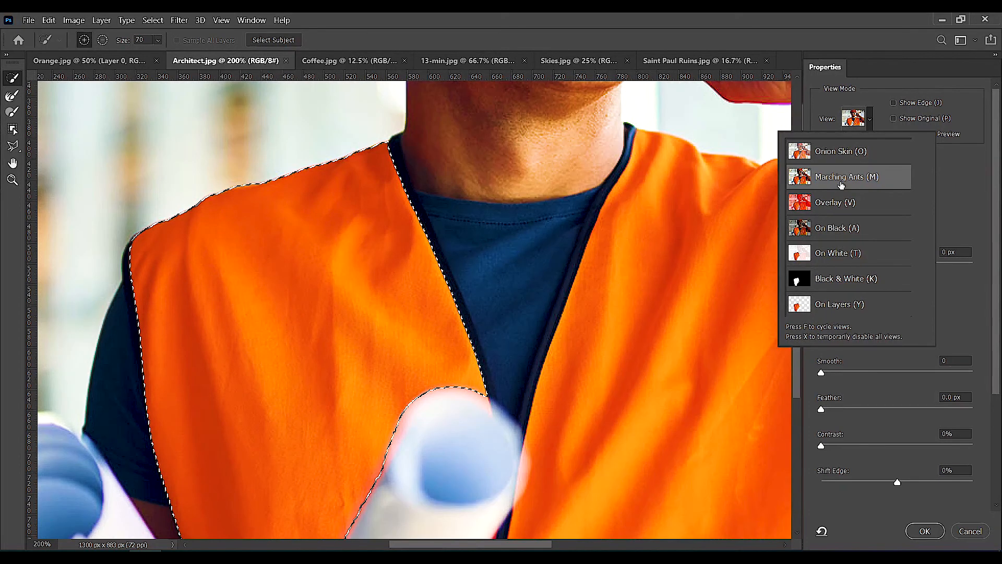
left_click(957, 176)
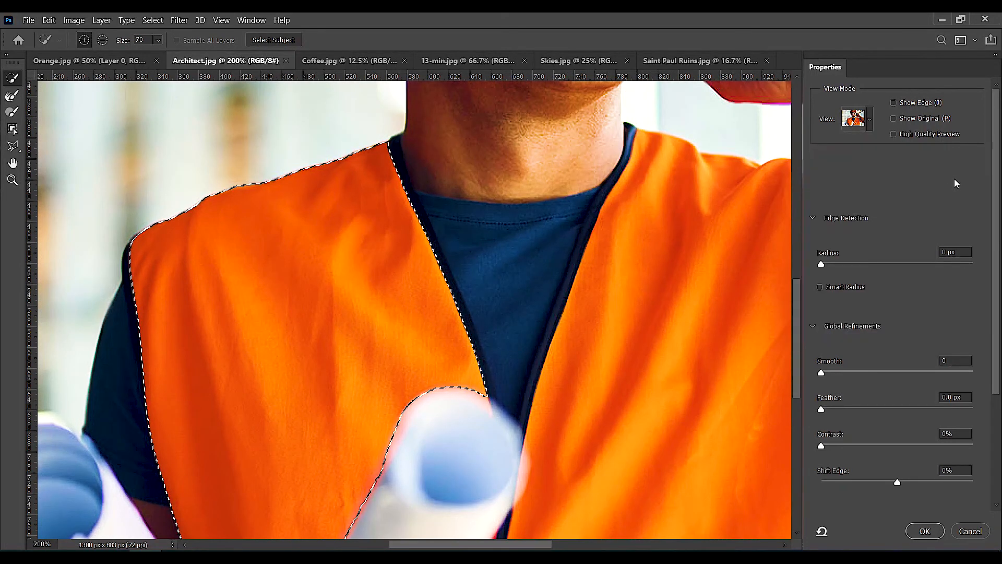
- Show and hide the selection's edge detection area, and try the High Quality Preview option
left_click(894, 103)
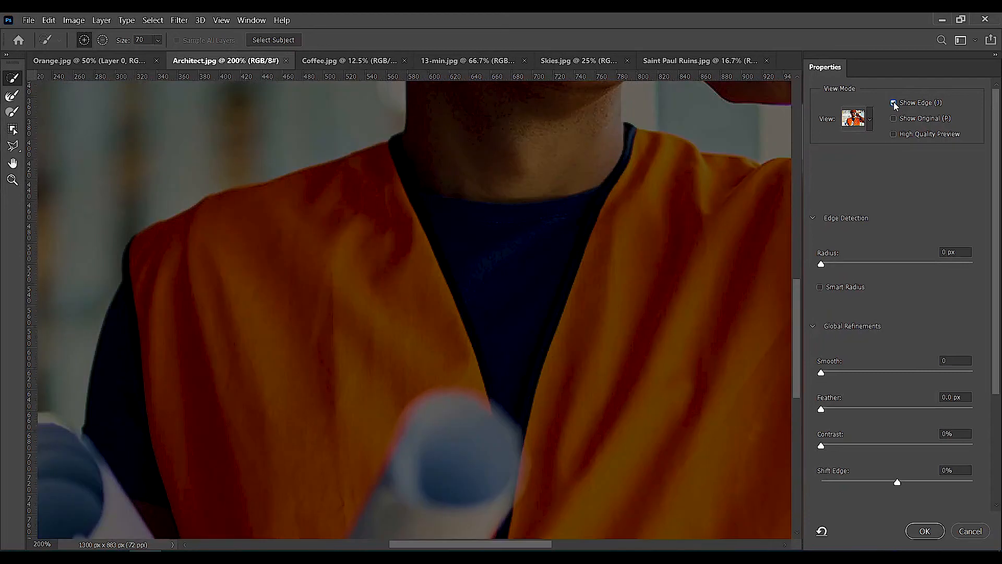
left_click(894, 104)
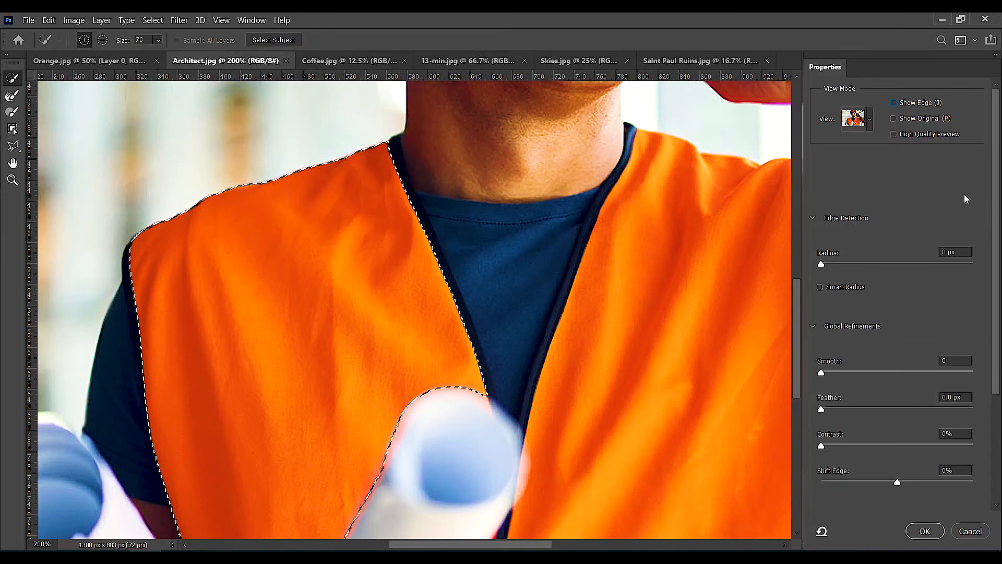
left_click(894, 135)
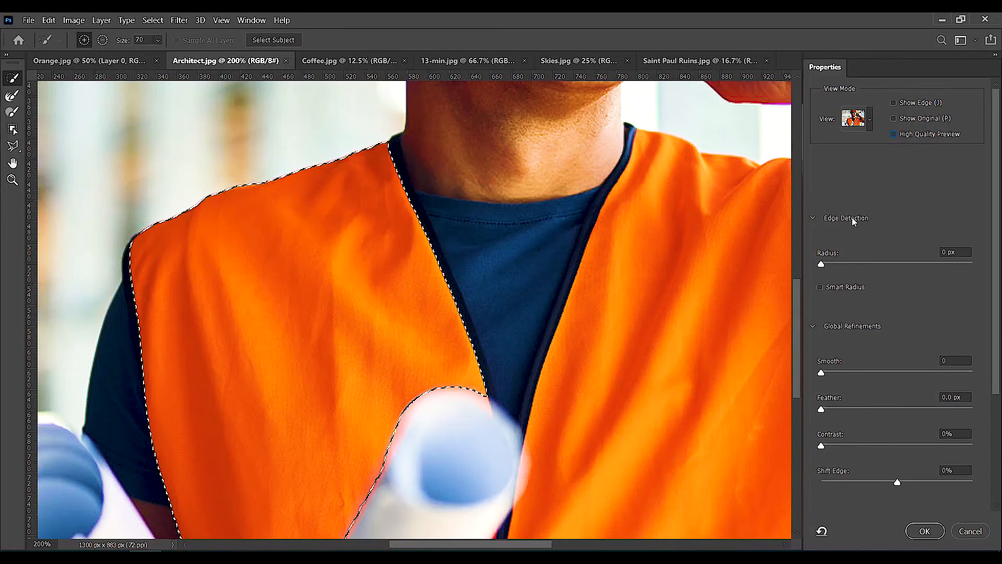
- Set the edge detection radius to 3 px and brush with Refine Edge over the notch at the vest's lower-left edge
left_click_drag(827, 264, 843, 265)
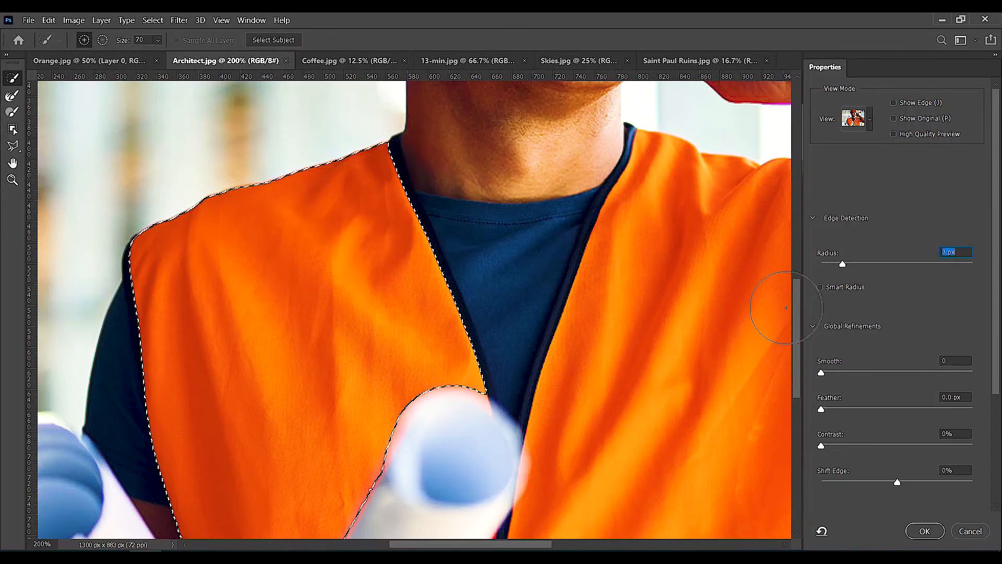
left_click_drag(795, 305, 795, 332)
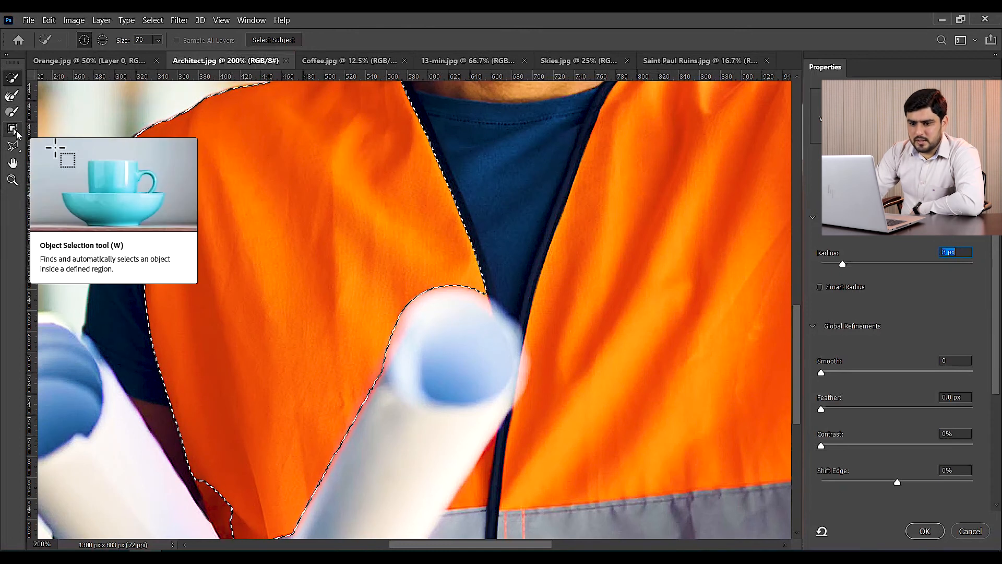
left_click(17, 151)
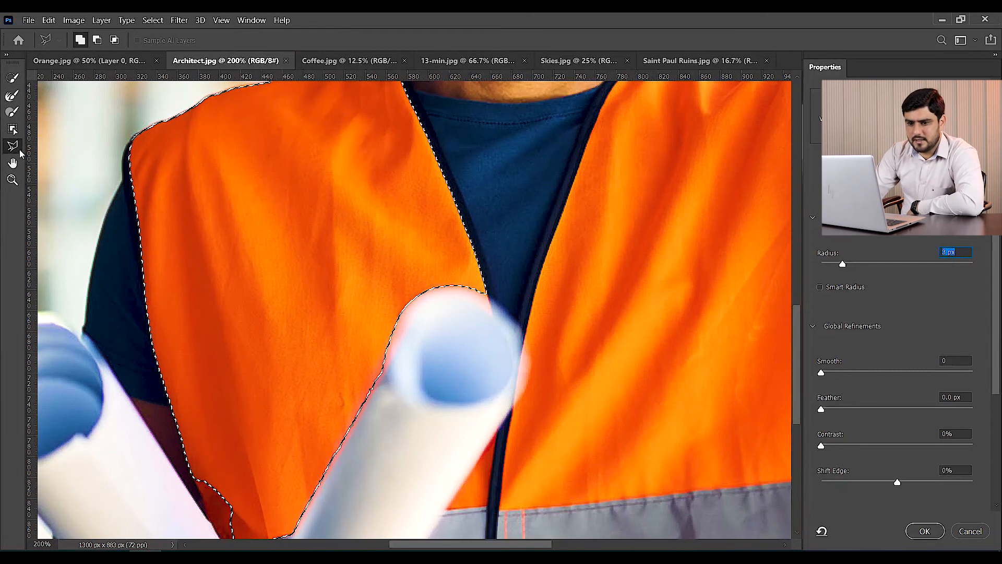
left_click(13, 97)
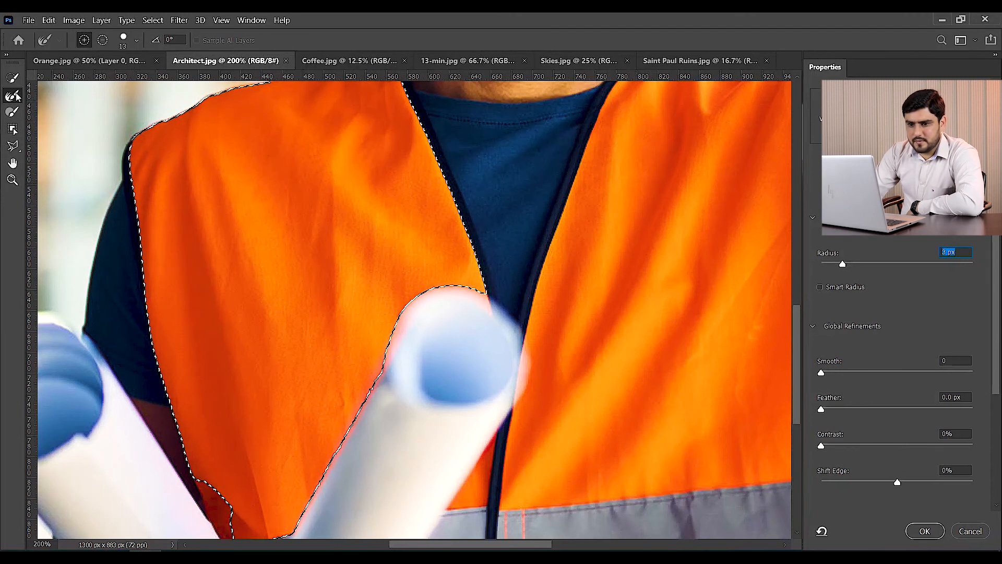
left_click_drag(213, 485, 238, 528)
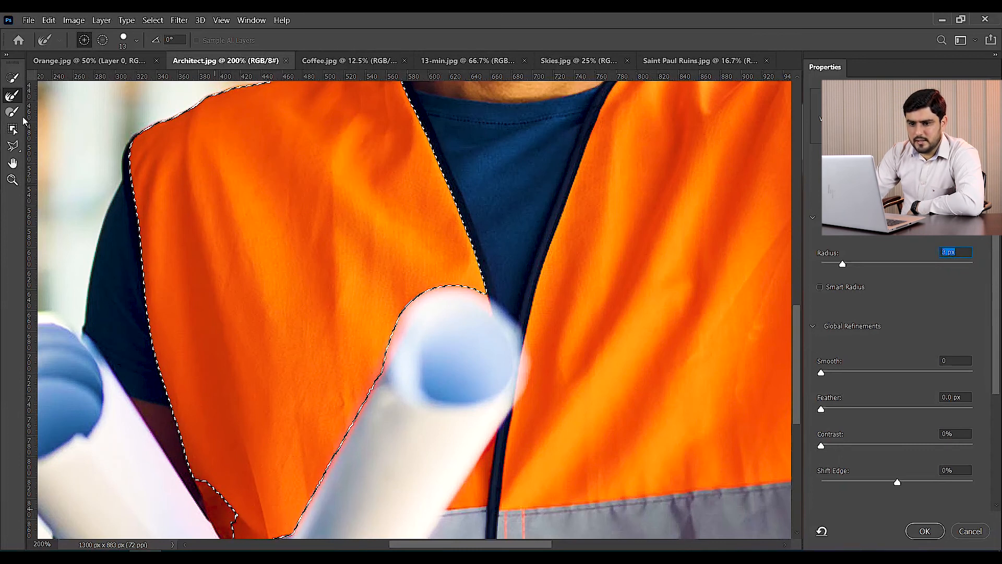
- Add the missed lower-left corner of the vest with the Quick Selection brush at size 40, and trim the excess in subtract mode
left_click(13, 78)
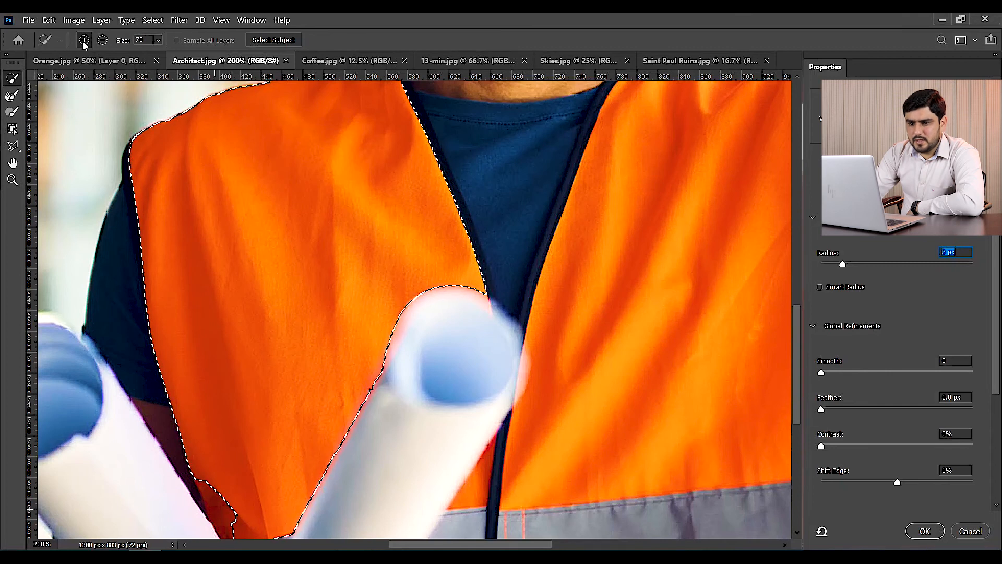
key("bracketleft")
key("bracketleft")
key("bracketleft")
left_click(236, 509)
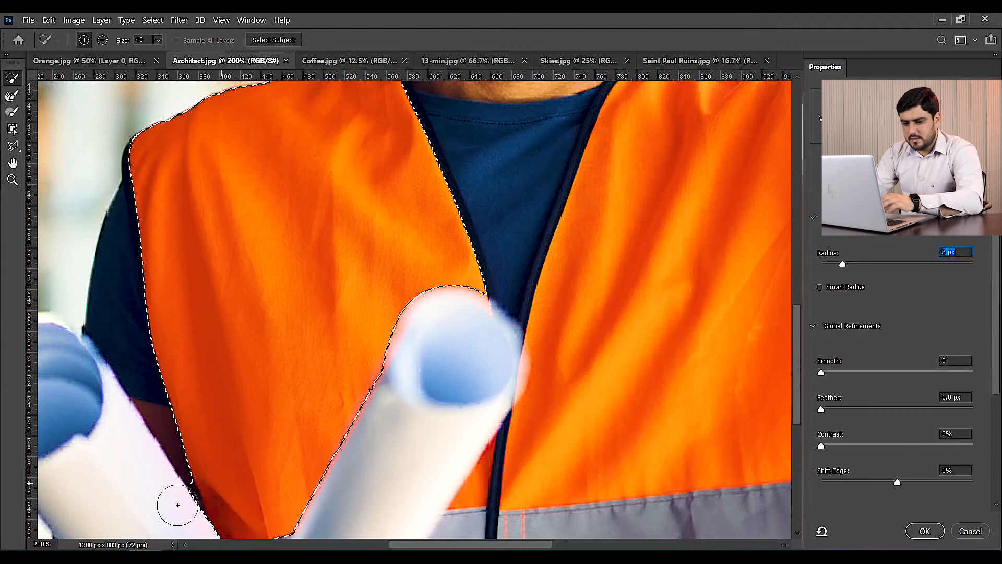
left_click(105, 43)
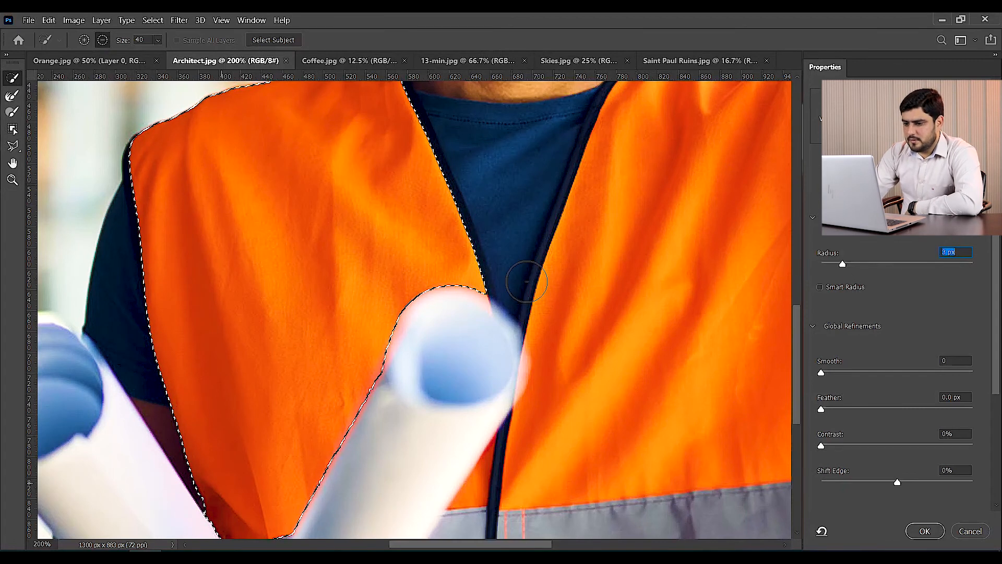
- Turn on Smart Radius and increase the edge detection radius
scroll(869, 333, "down", 1)
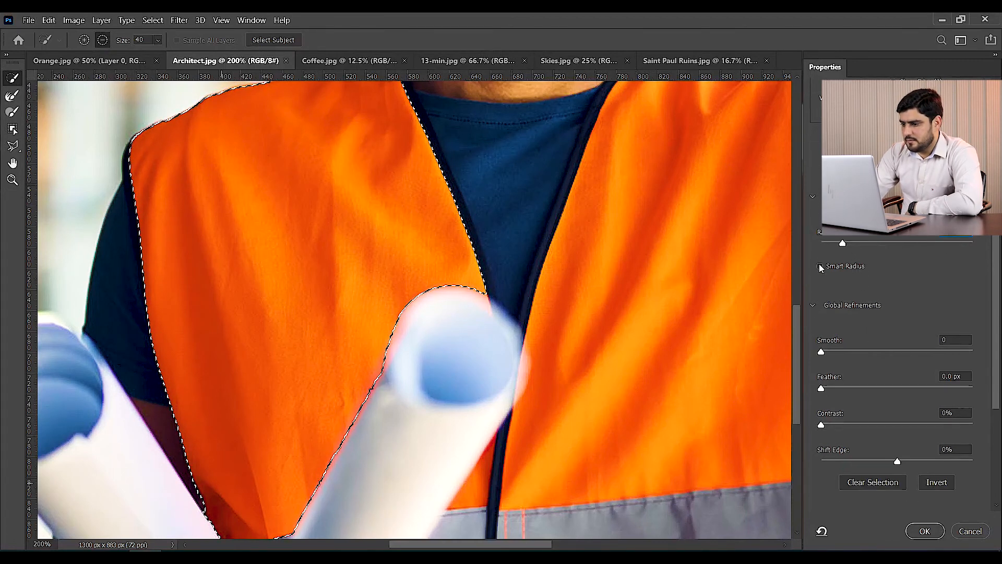
left_click_drag(844, 243, 846, 244)
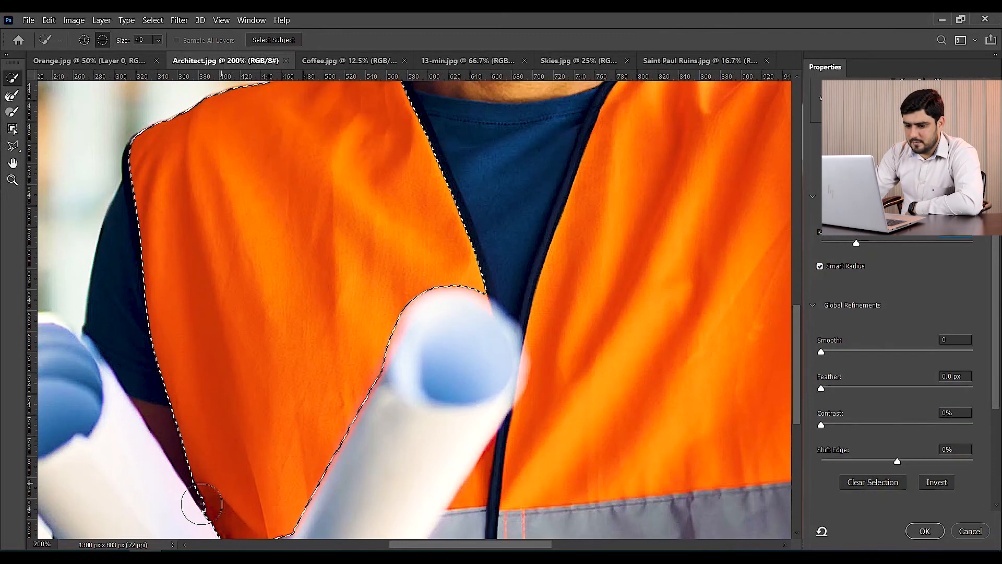
- Set the selection edge's Smooth to 13 and Feather to 0.1 px
scroll(863, 311, "down", 1)
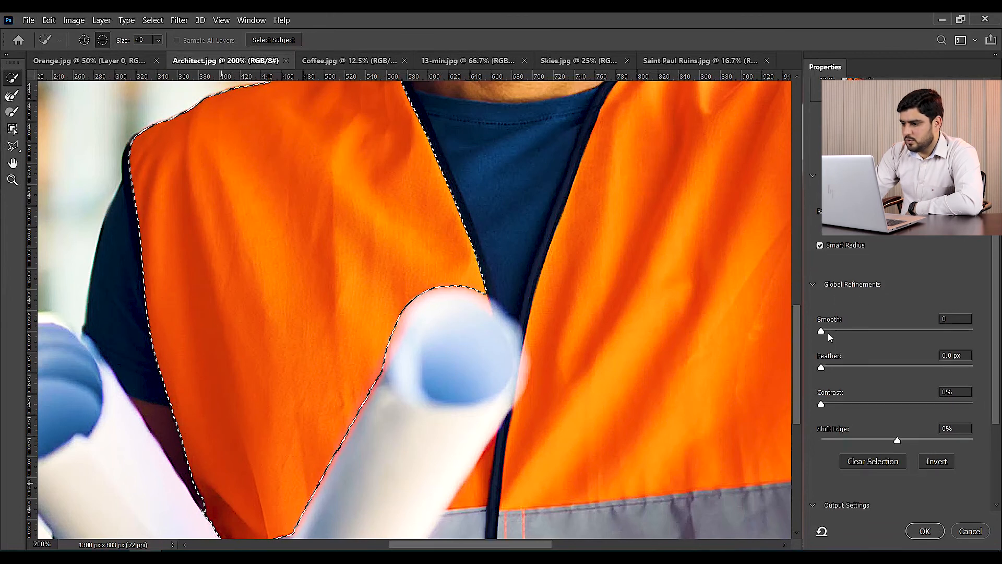
mouse_move(823, 331)
left_mouse_down()
mouse_move(845, 331)
mouse_move(812, 332)
left_mouse_up()
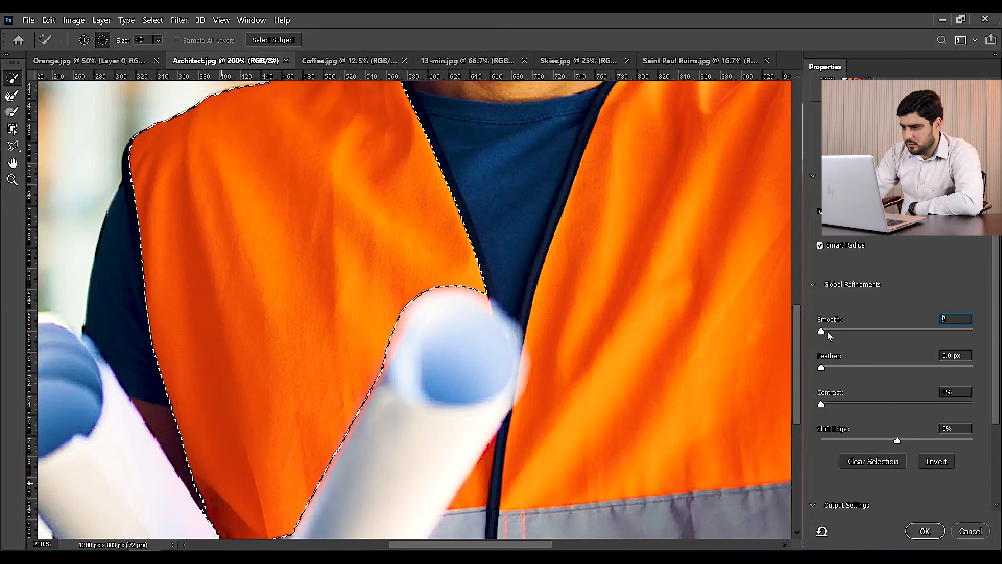
left_click_drag(841, 331, 842, 331)
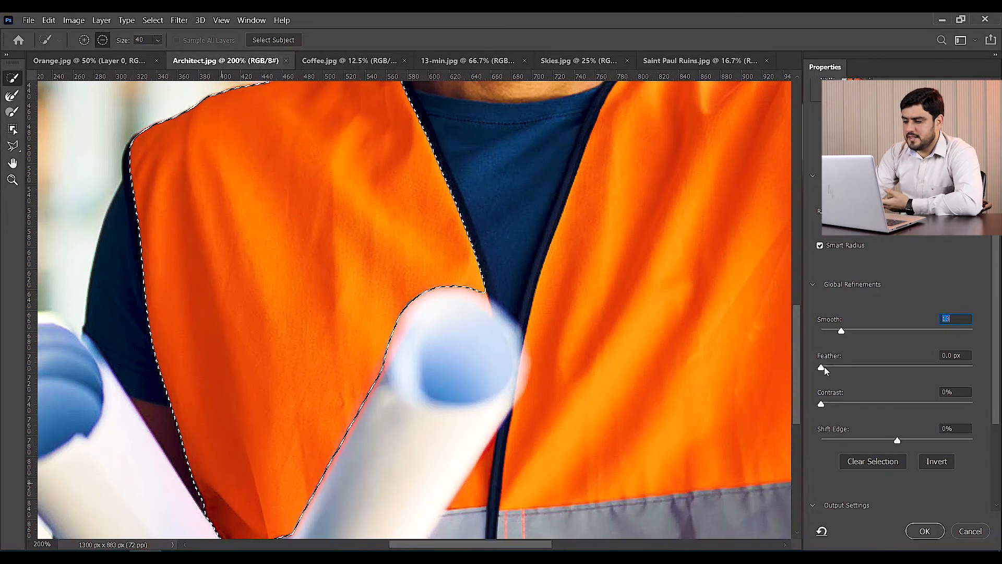
mouse_move(822, 368)
left_mouse_down()
mouse_move(844, 370)
mouse_move(834, 371)
left_mouse_up()
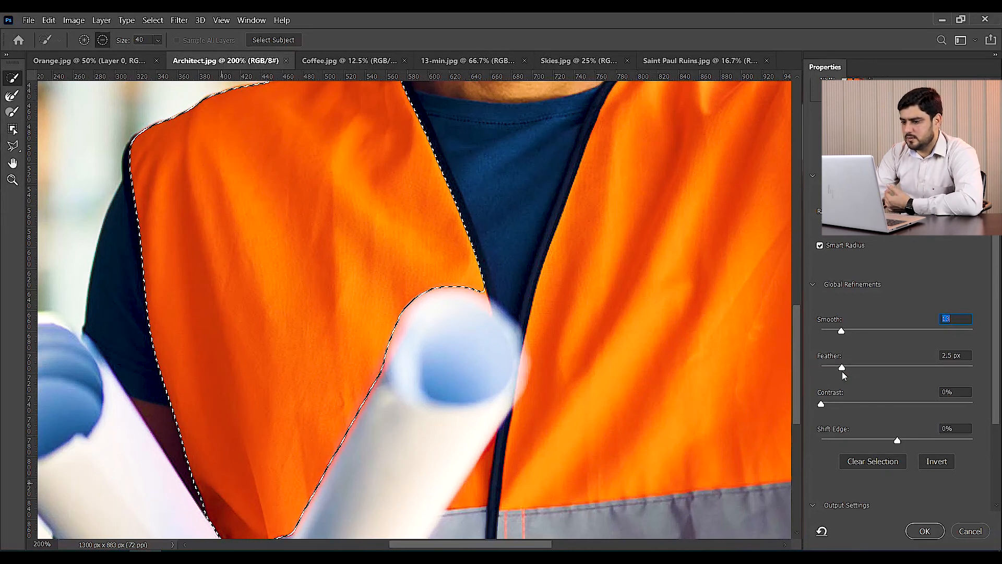
mouse_move(822, 367)
left_mouse_down()
mouse_move(910, 369)
mouse_move(824, 368)
left_mouse_up()
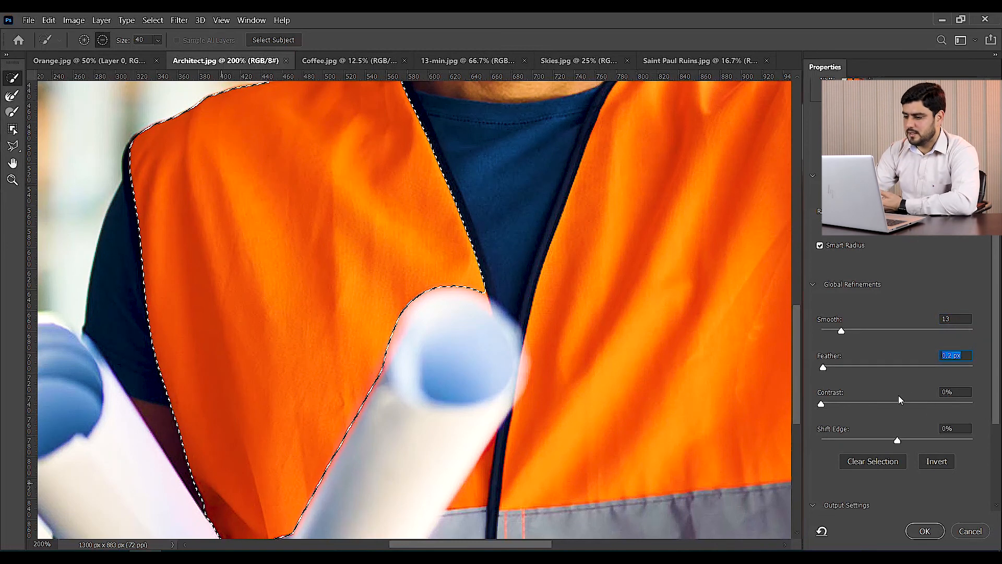
- Set Contrast to 30% and, after trying a Shift Edge of +76%, set Shift Edge to -20%
scroll(836, 385, "down", 3)
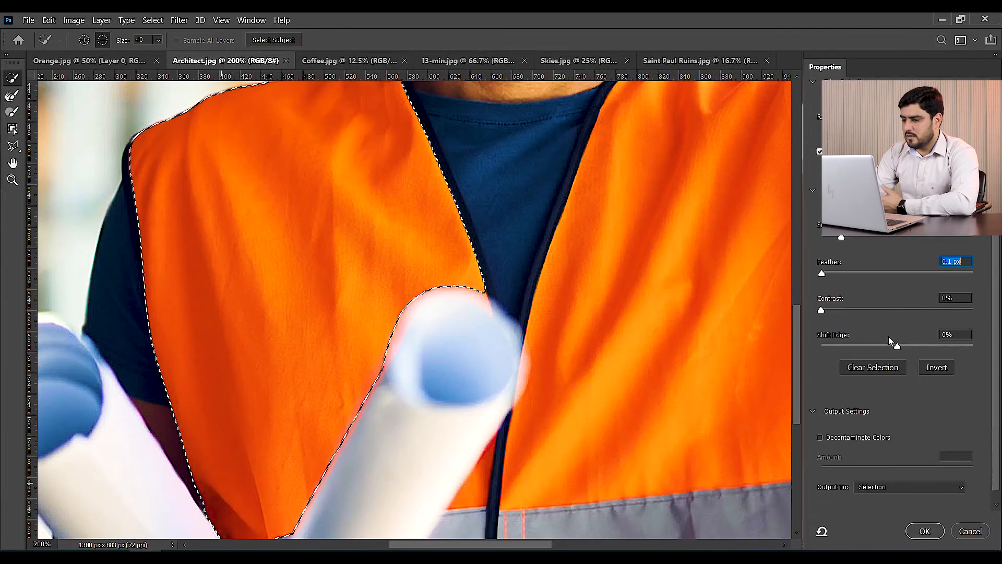
left_click_drag(822, 310, 870, 312)
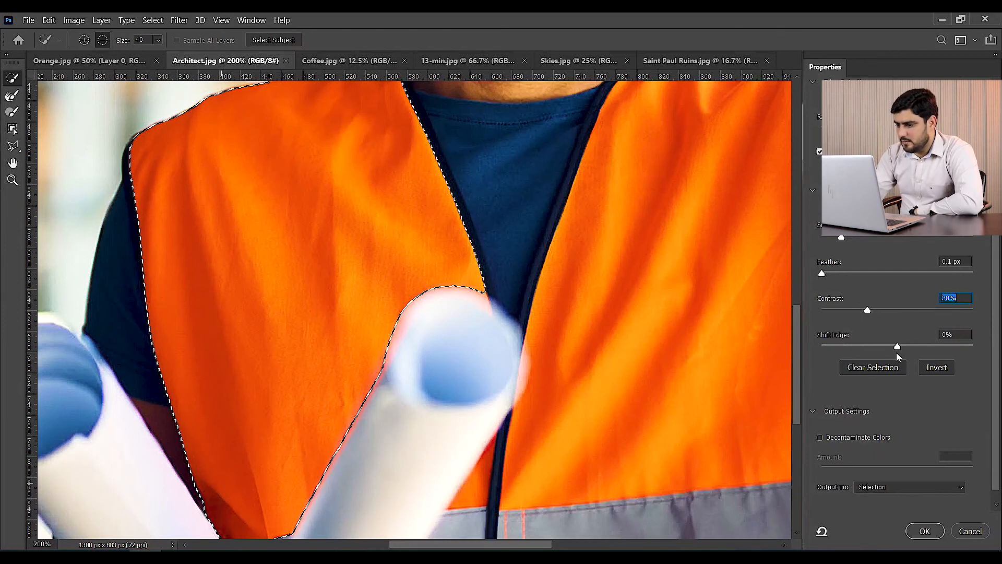
left_click_drag(898, 348, 955, 347)
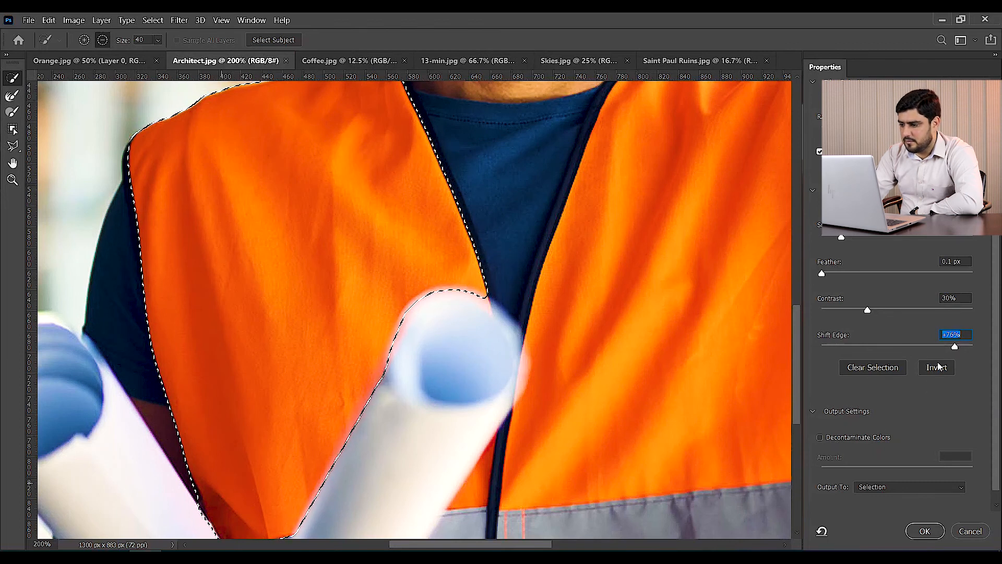
left_click_drag(955, 347, 883, 353)
- Switch Decontaminate Colors on and off in the output settings
scroll(882, 389, "down", 2)
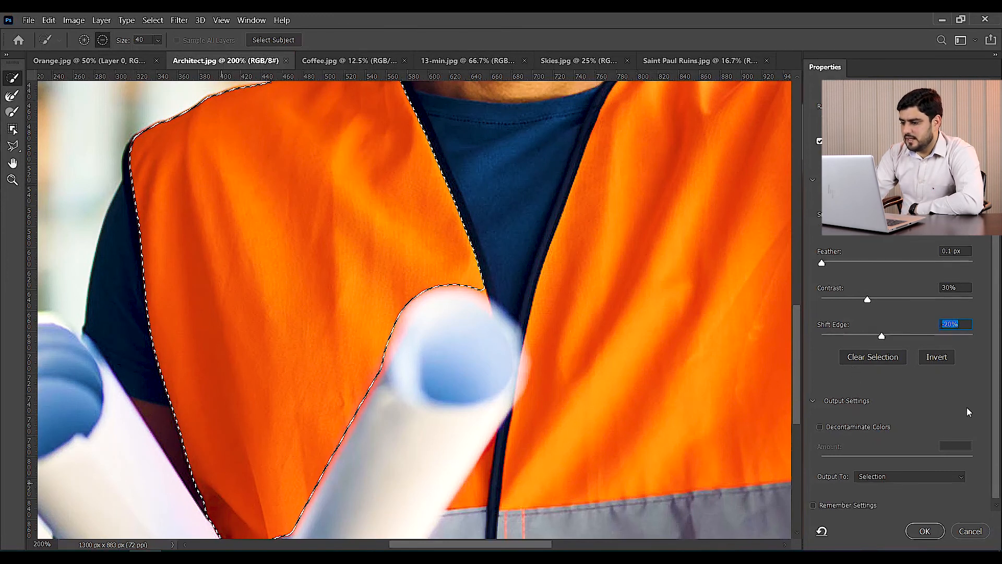
scroll(967, 408, "down", 1)
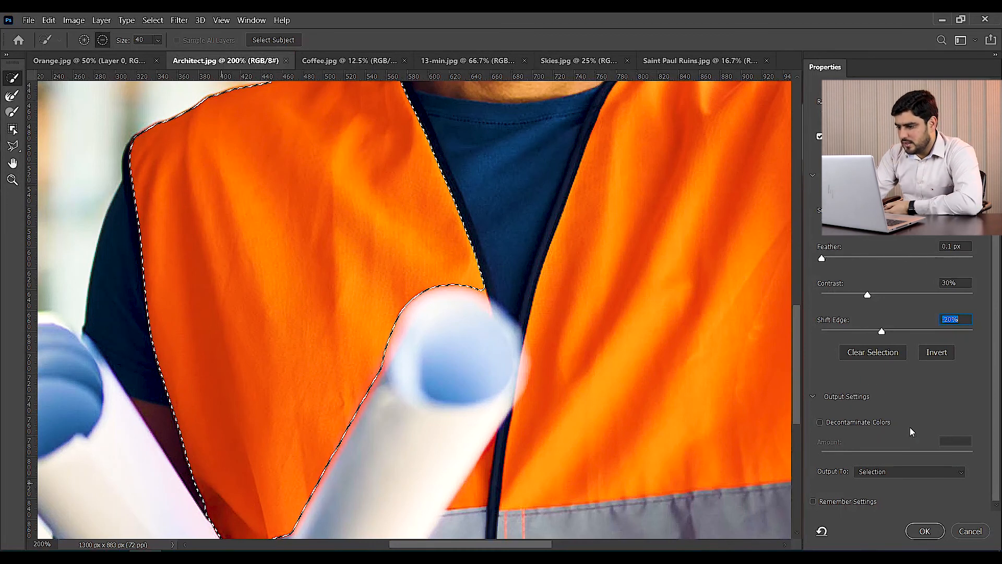
left_click(819, 423)
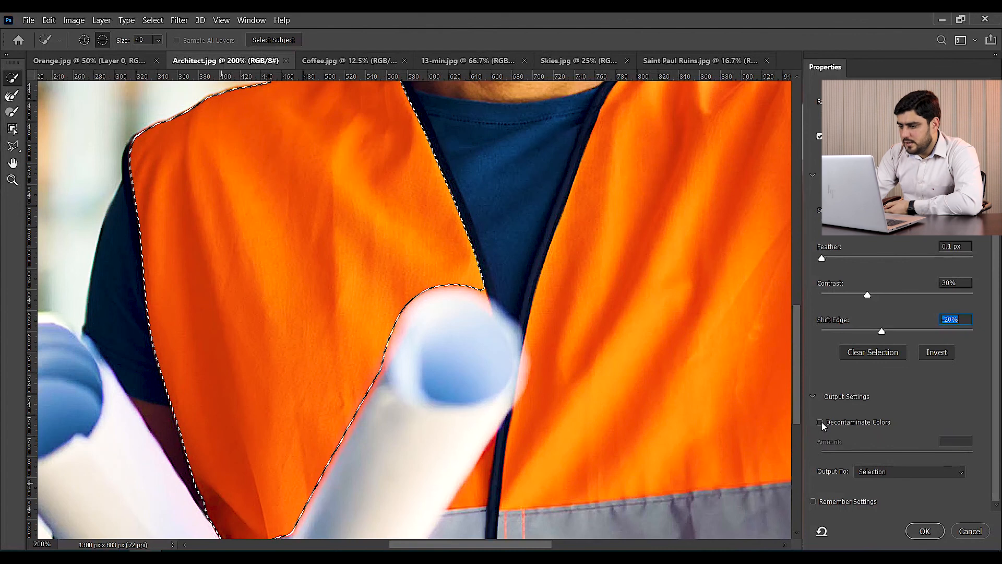
left_click(821, 423)
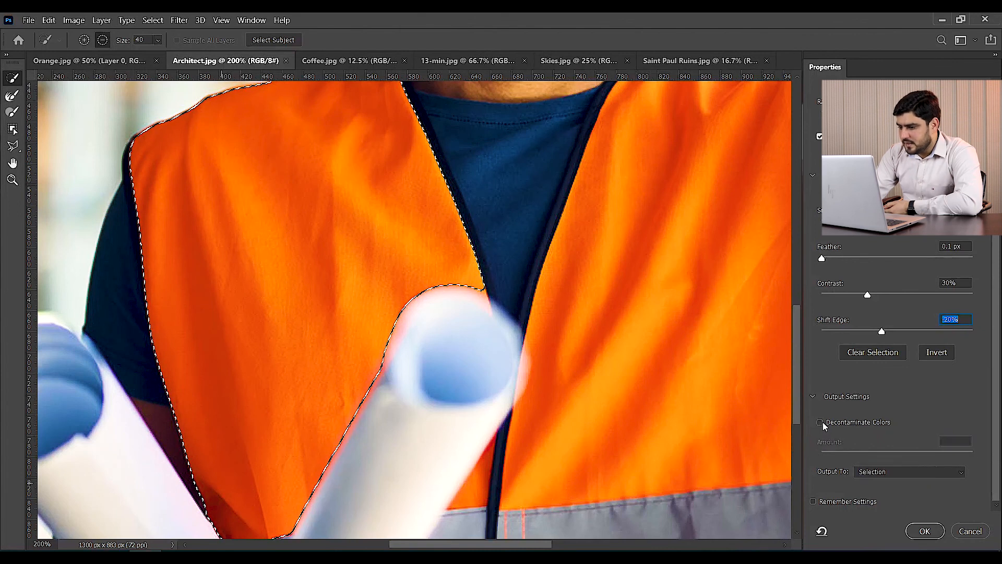
left_click(821, 423)
left_click(821, 423)
left_click(821, 423)
left_click(821, 423)
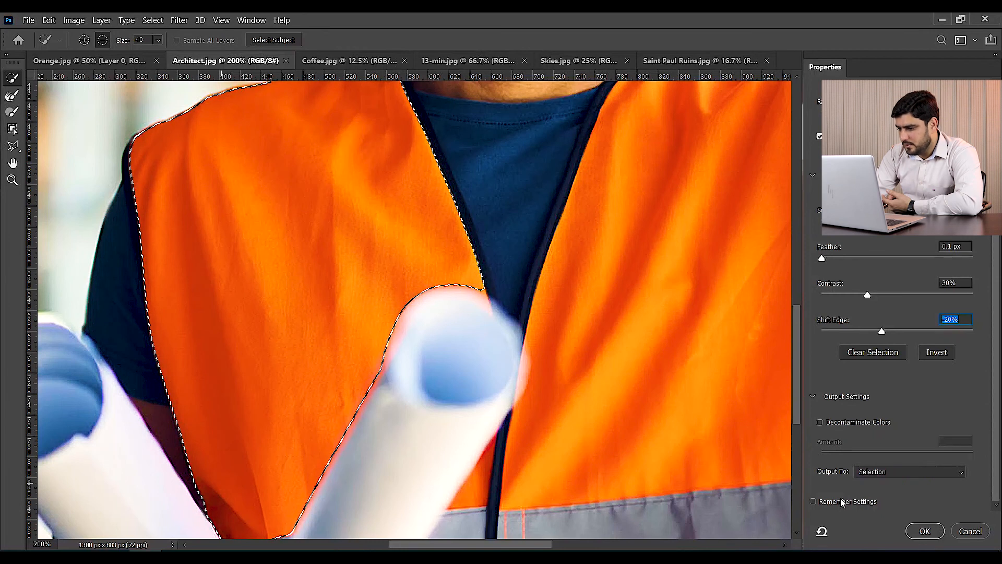
- Output the refined vest selection as a Layer Mask and undo the result
left_click(888, 472)
left_click(891, 473)
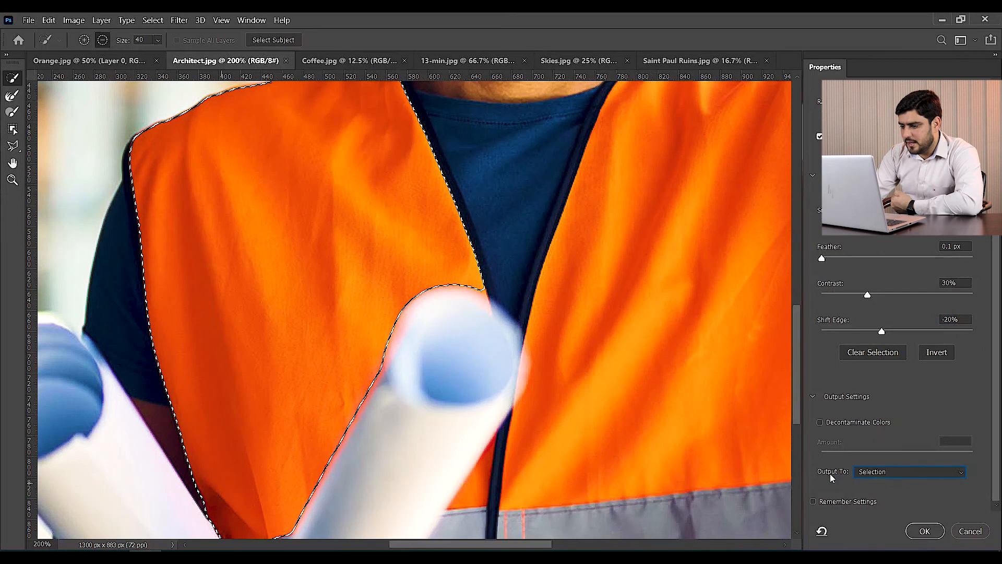
left_click(890, 473)
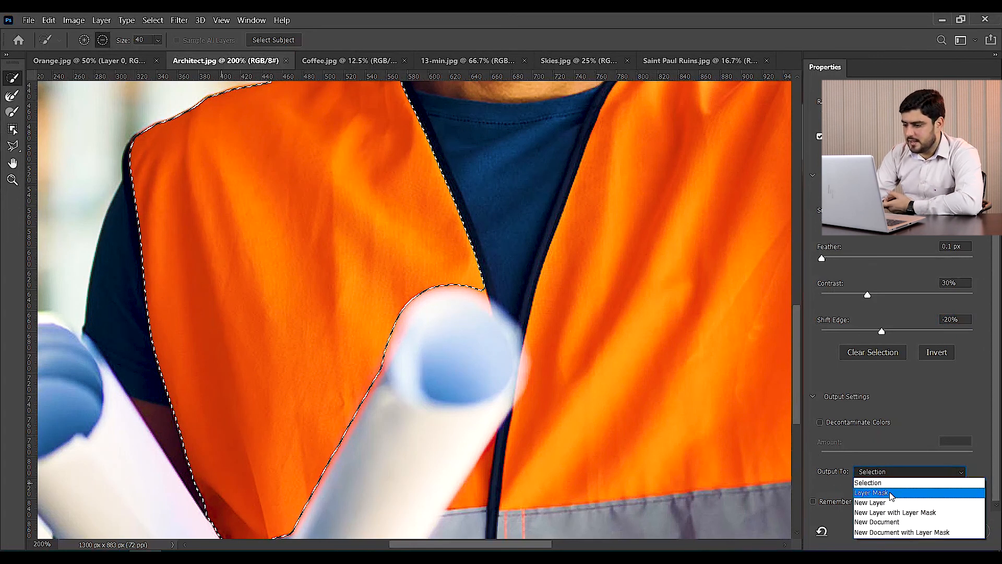
left_click(891, 494)
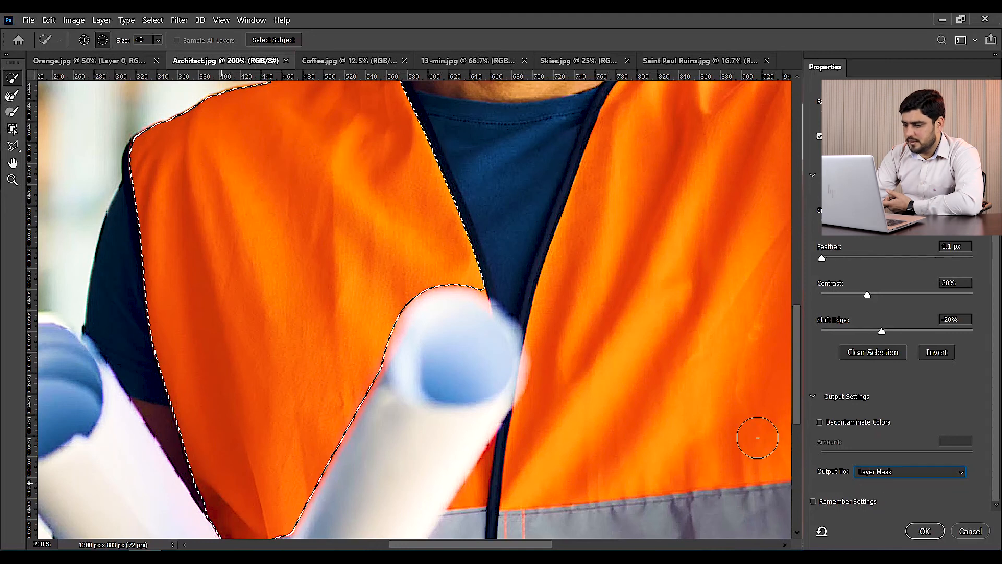
left_click(925, 531)
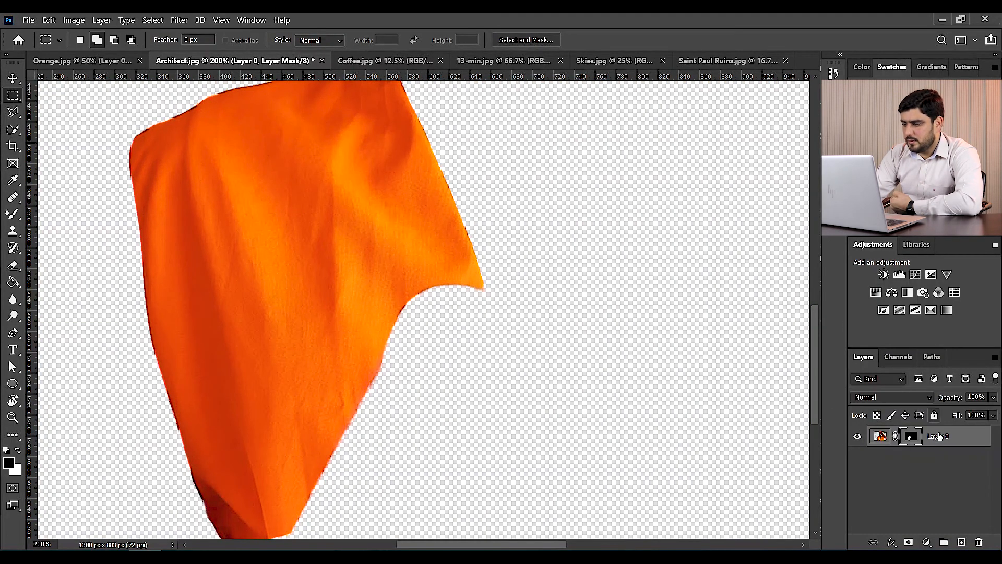
key("ctrl+z")
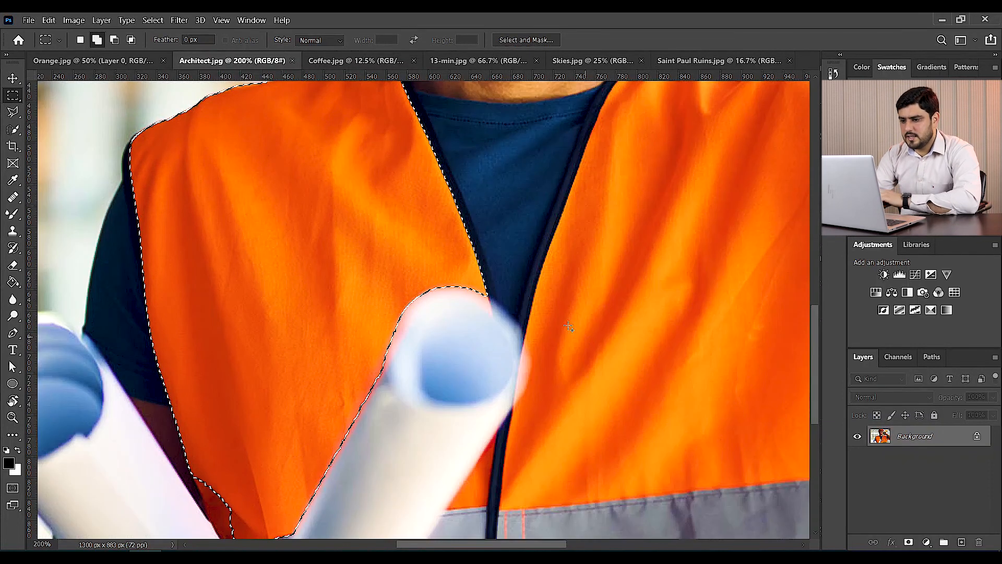
- Output the vest selection from Select and Mask as a New Layer
left_click(522, 40)
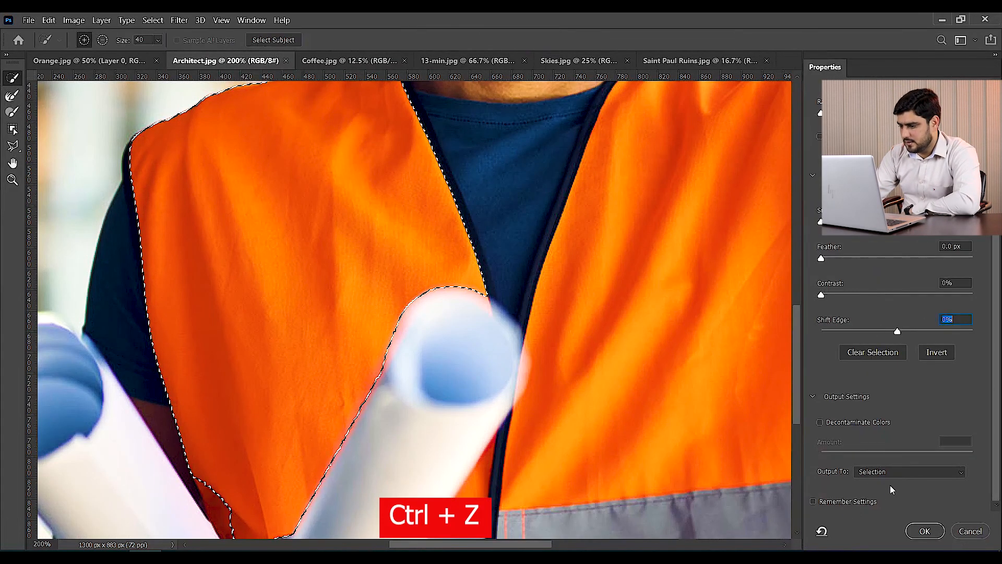
left_click(898, 472)
left_click(880, 503)
left_click(925, 531)
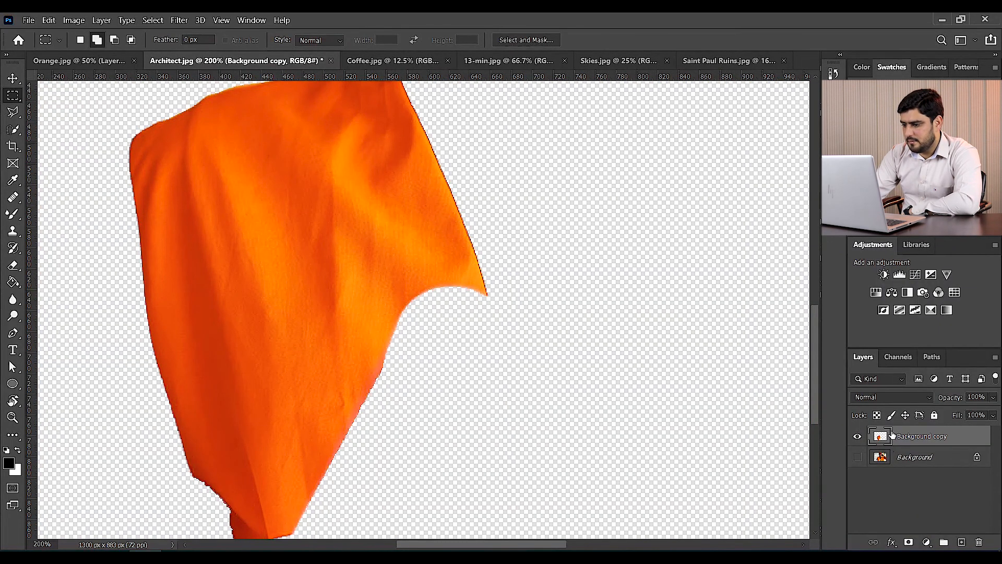
- Toggle the Background layer's visibility to compare it with the vest cutout, and undo the new layer output
left_click(859, 458)
left_click(860, 456)
key("ctrl+z")
key("ctrl+z")
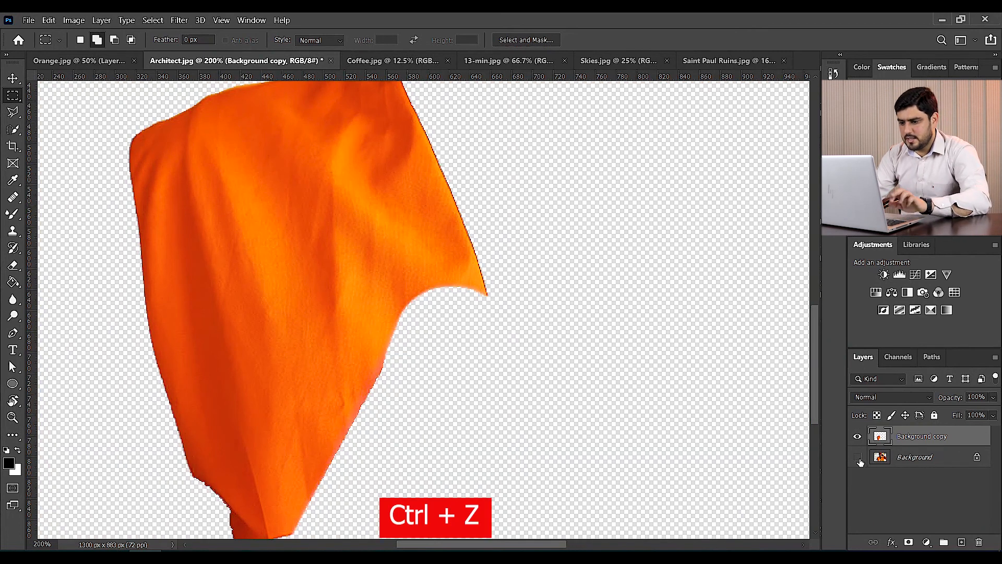
left_click(857, 459)
left_click(856, 459)
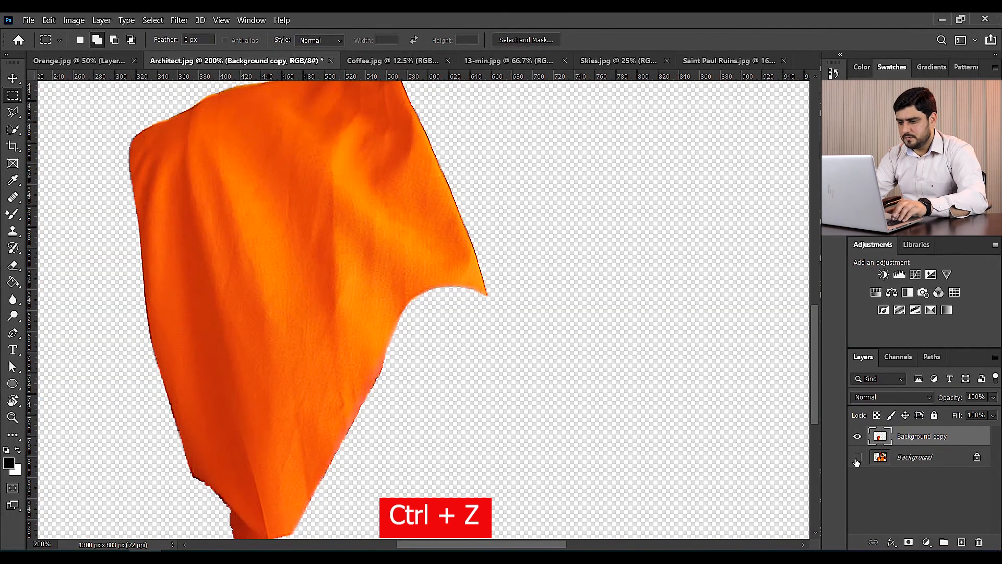
key("ctrl+z")
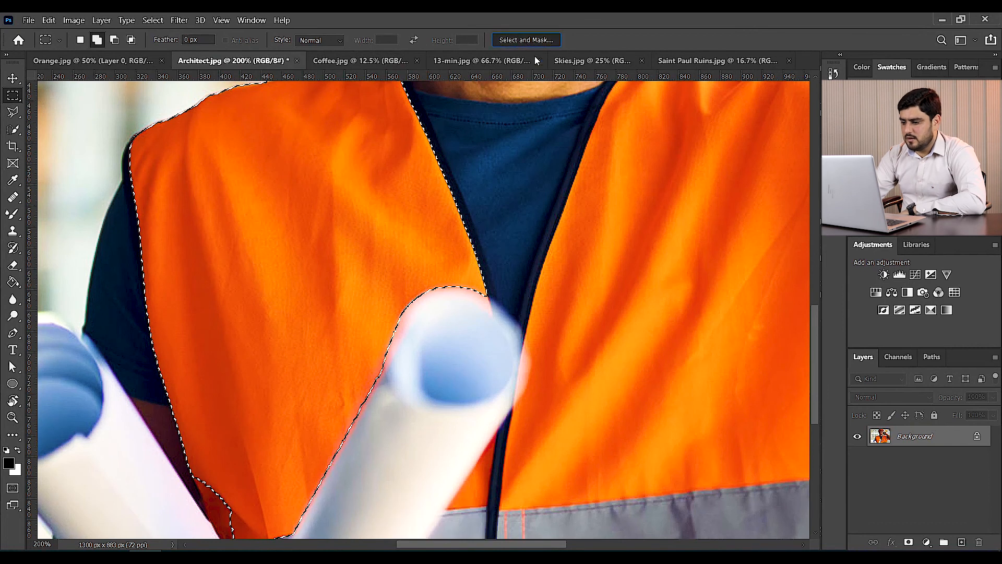
- Output the vest selection from Select and Mask as a New Layer with Layer Mask and undo the result
left_click(526, 39)
left_click(881, 474)
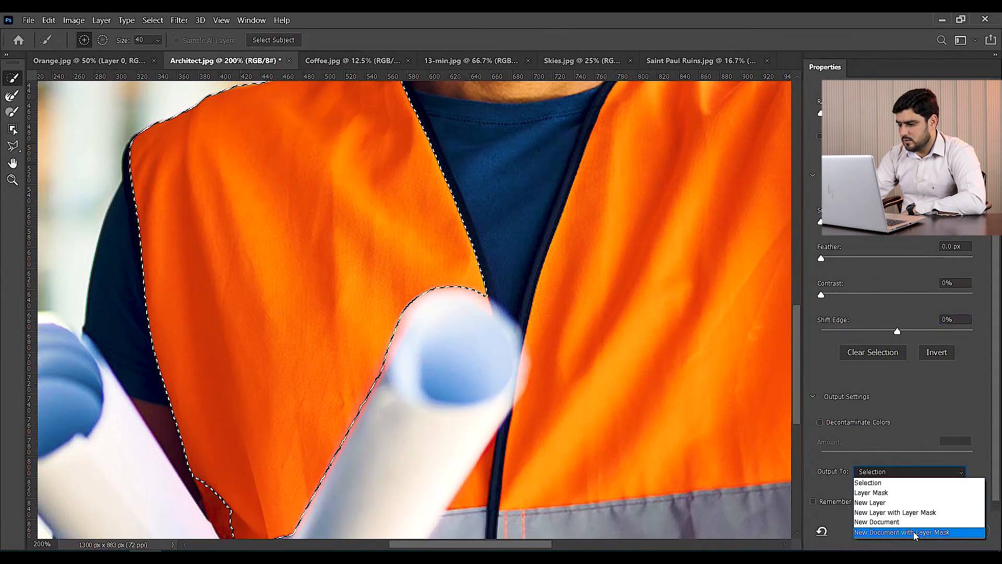
left_click(912, 513)
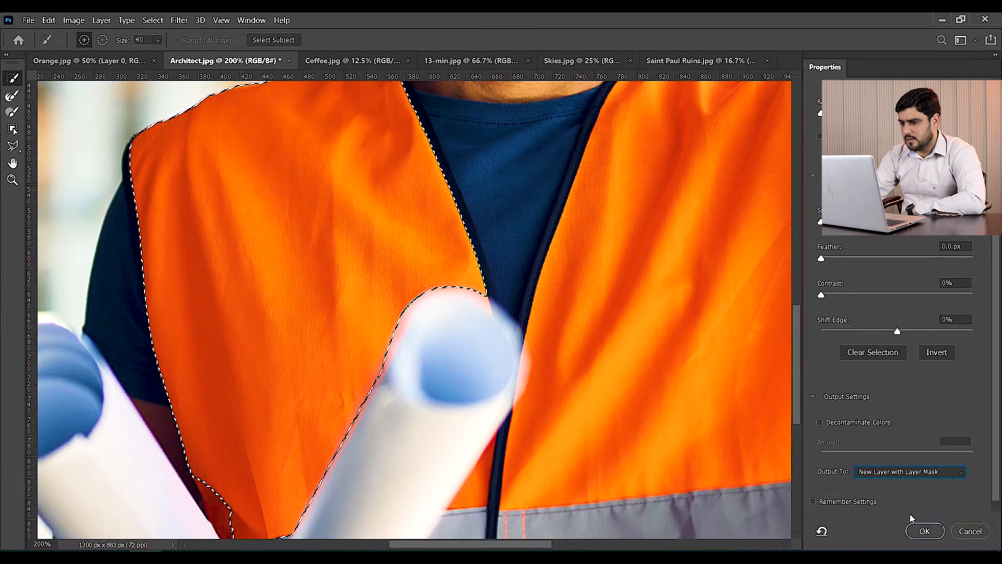
left_click(922, 532)
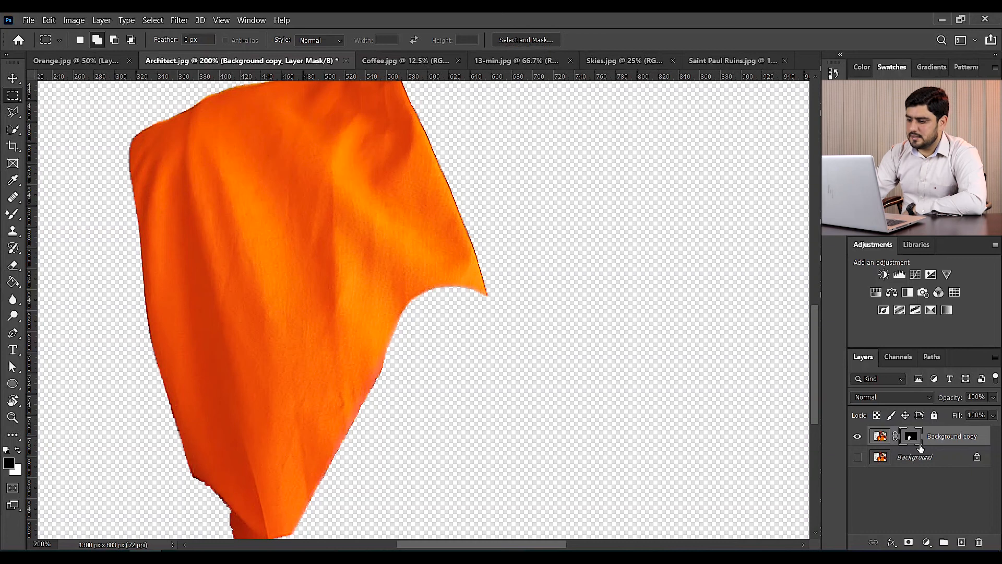
key("ctrl+z")
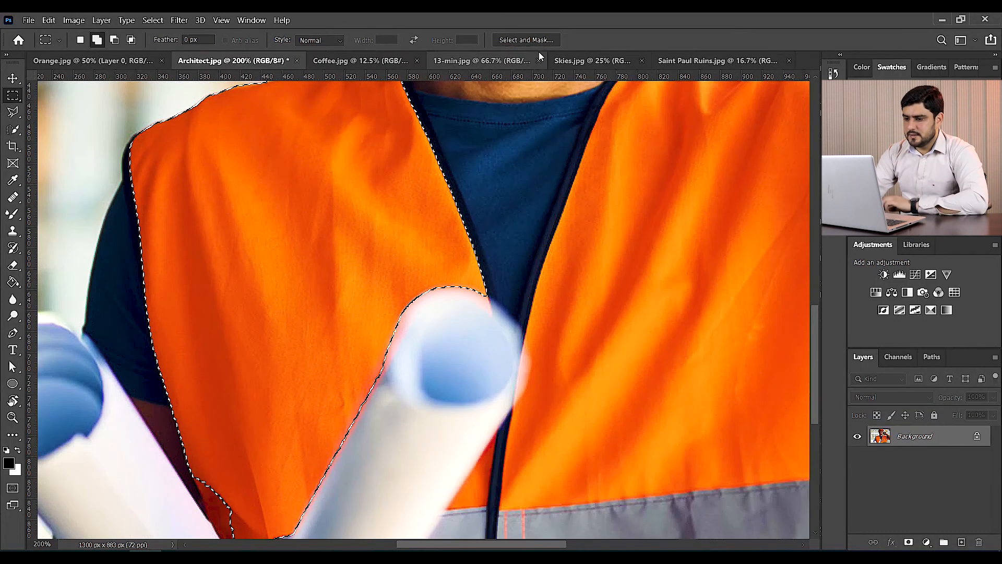
- Output the vest selection from Select and Mask to a New Document and close that document without saving
left_click(523, 42)
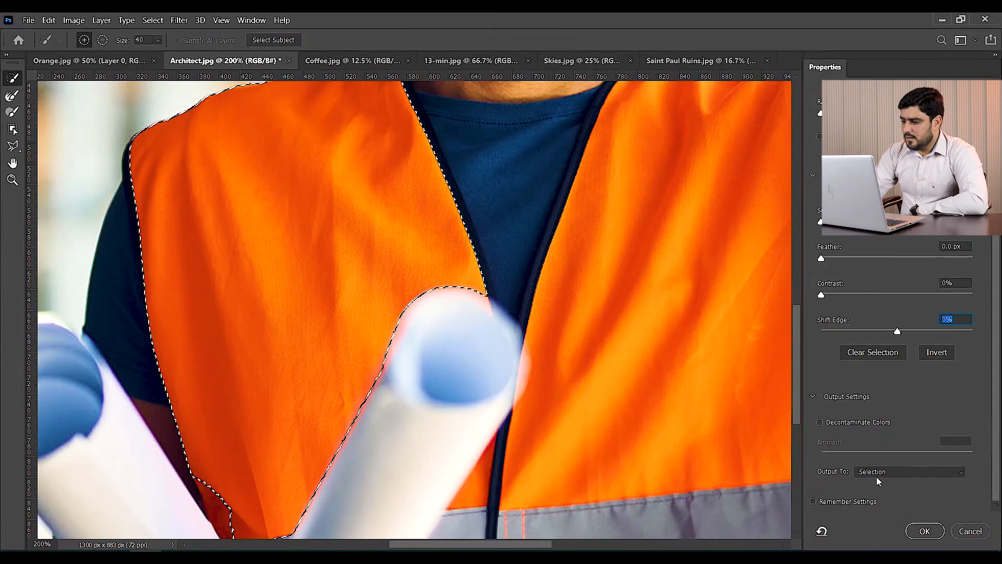
left_click(877, 473)
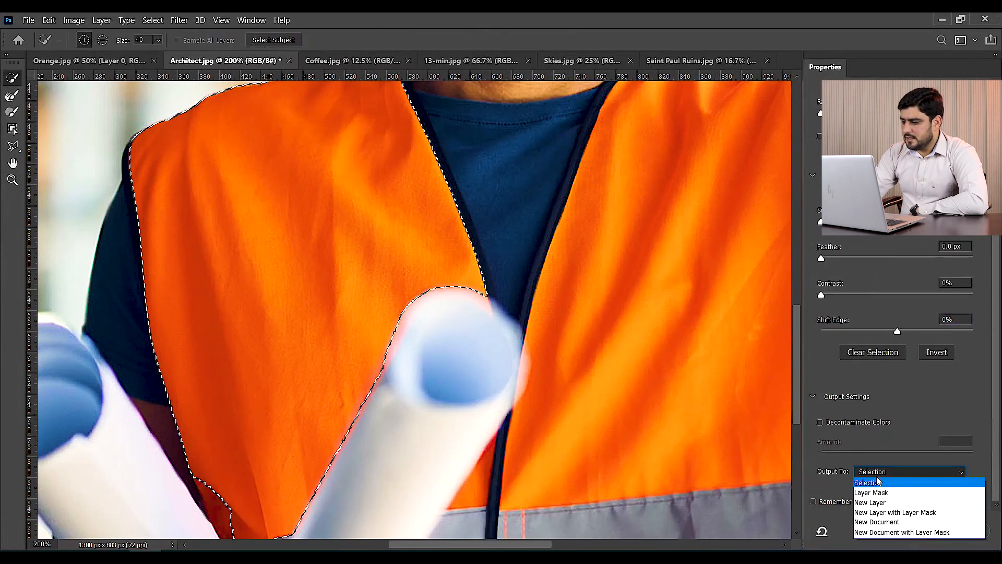
left_click(886, 522)
left_click(924, 530)
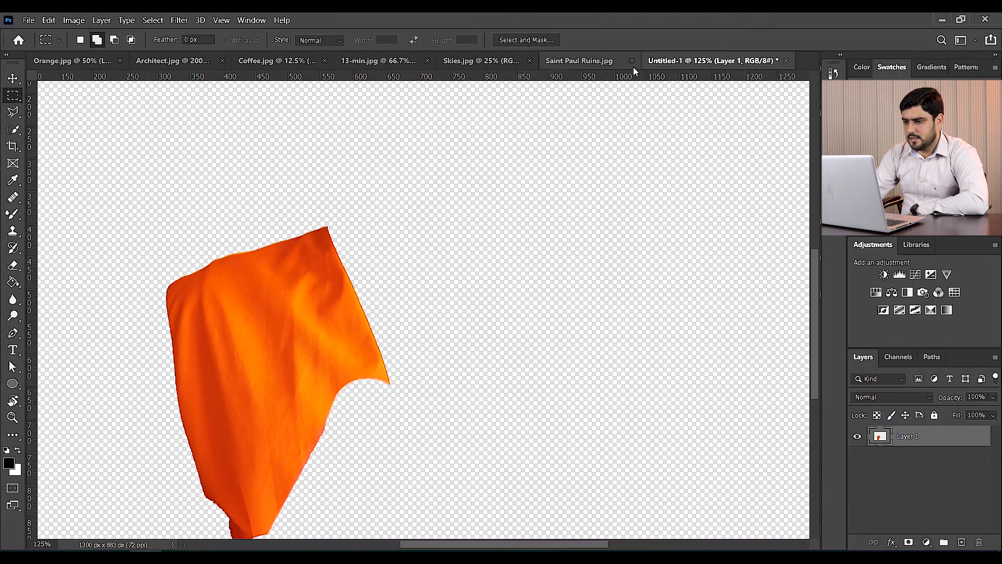
key("ctrl+z")
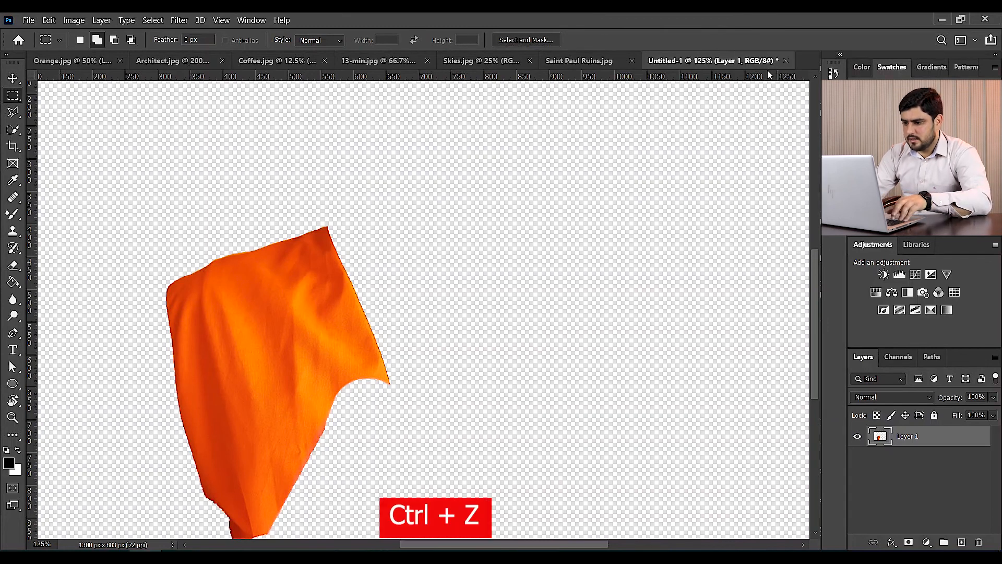
left_click(786, 62)
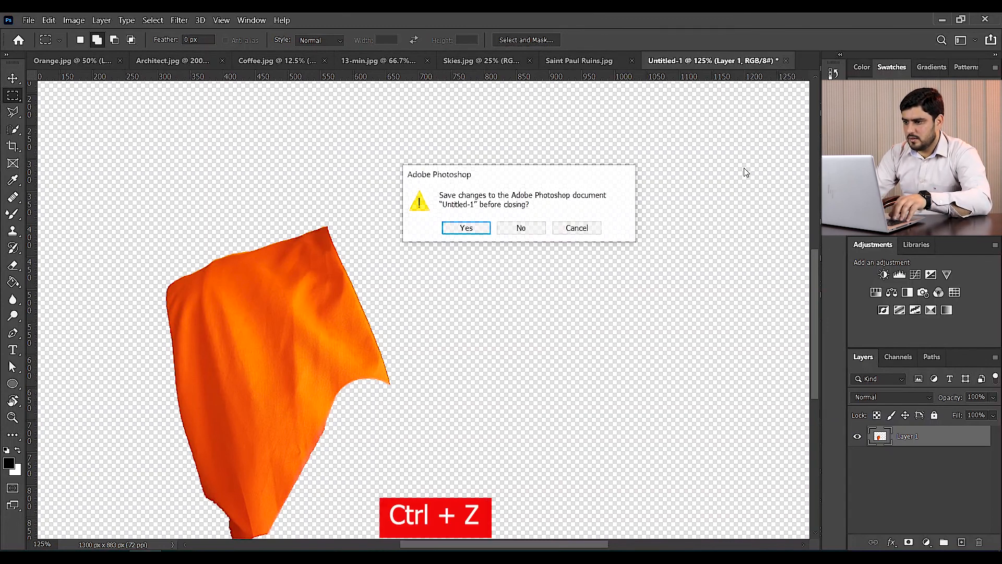
left_click(516, 229)
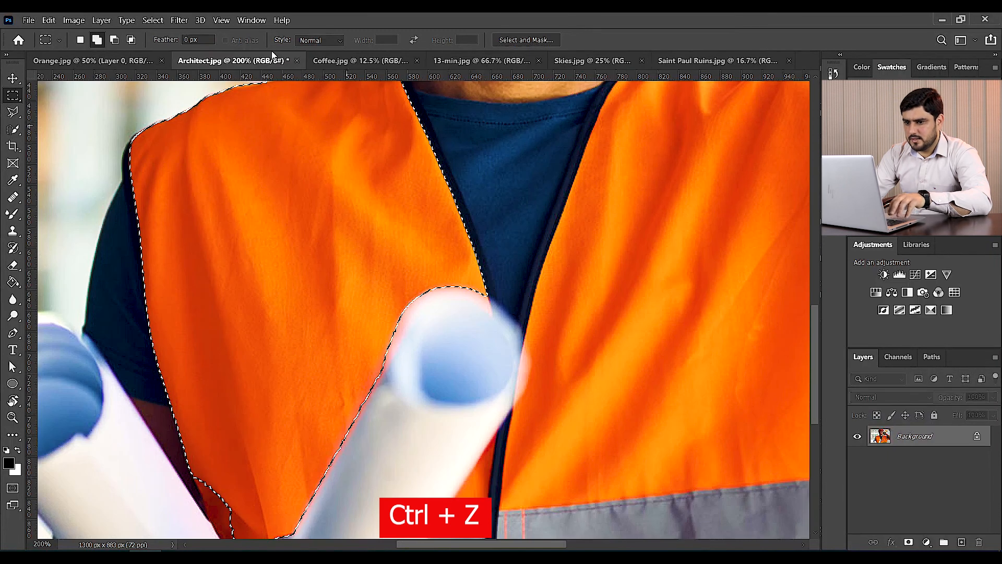
- Review the output options in Select and Mask and output the vest as a Selection
left_click(523, 42)
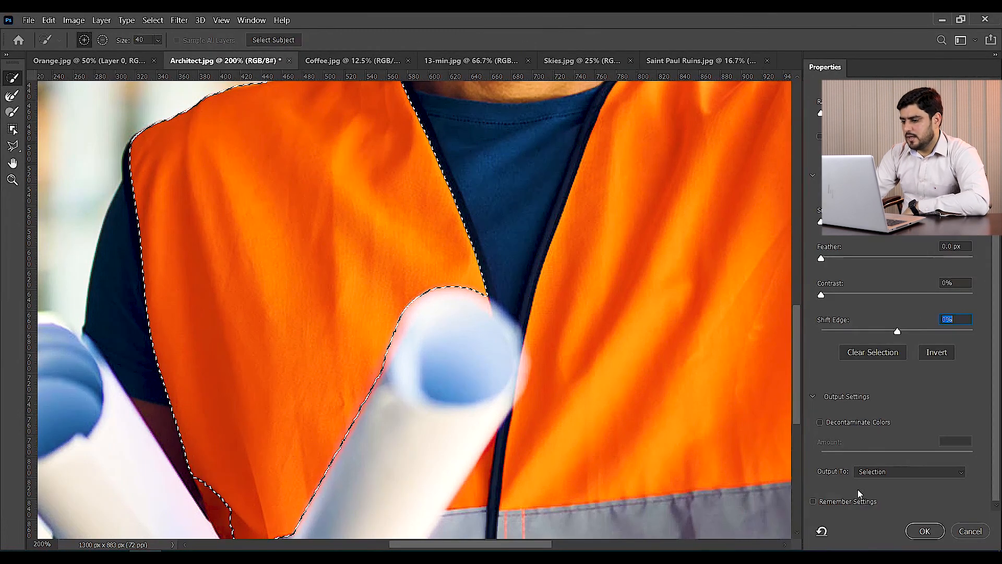
left_click(888, 473)
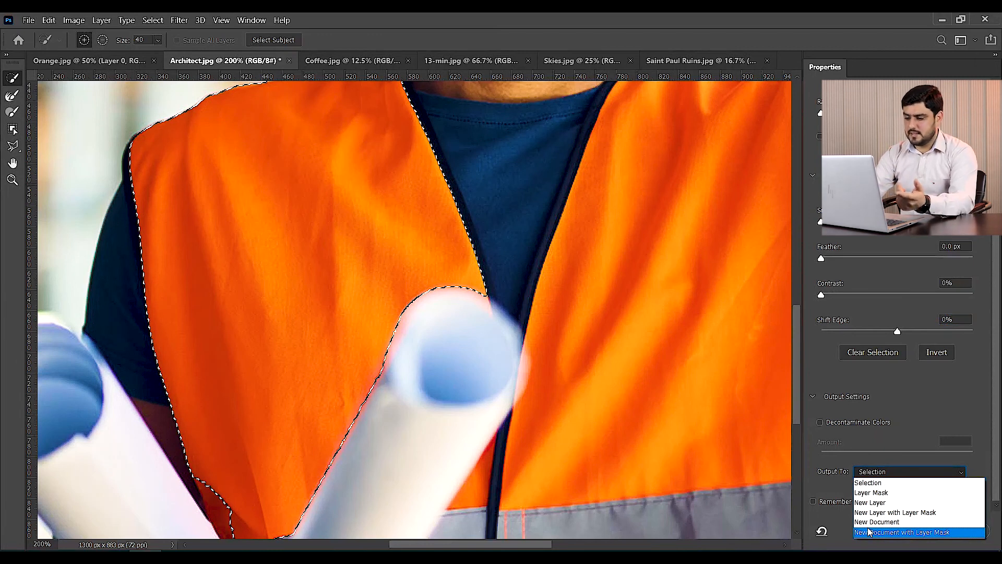
left_click(845, 524)
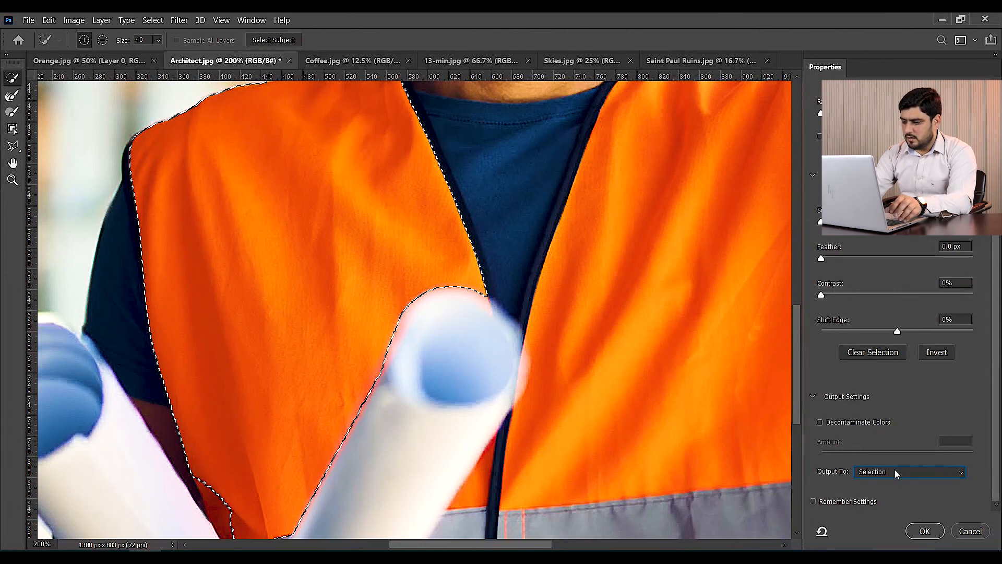
left_click(926, 534)
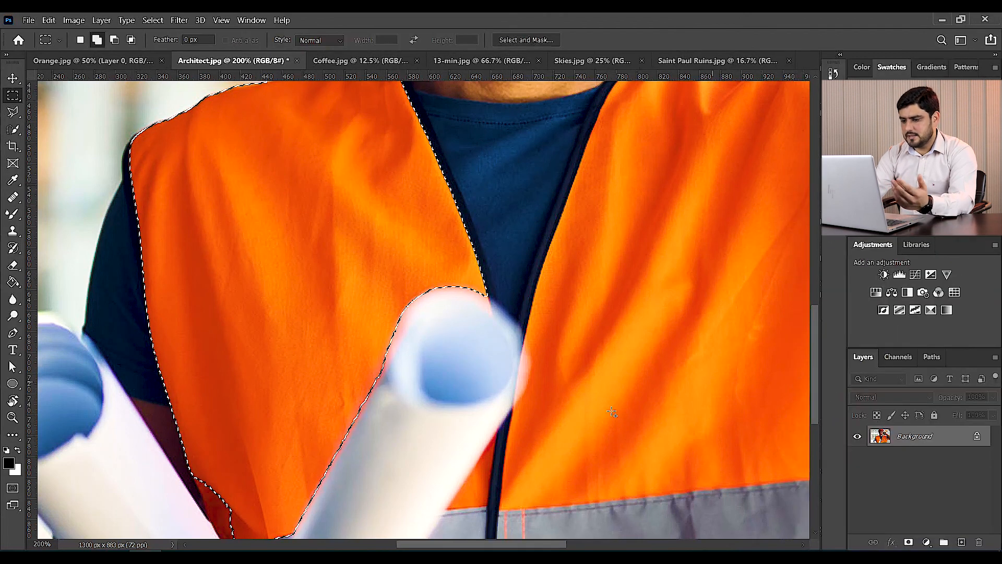